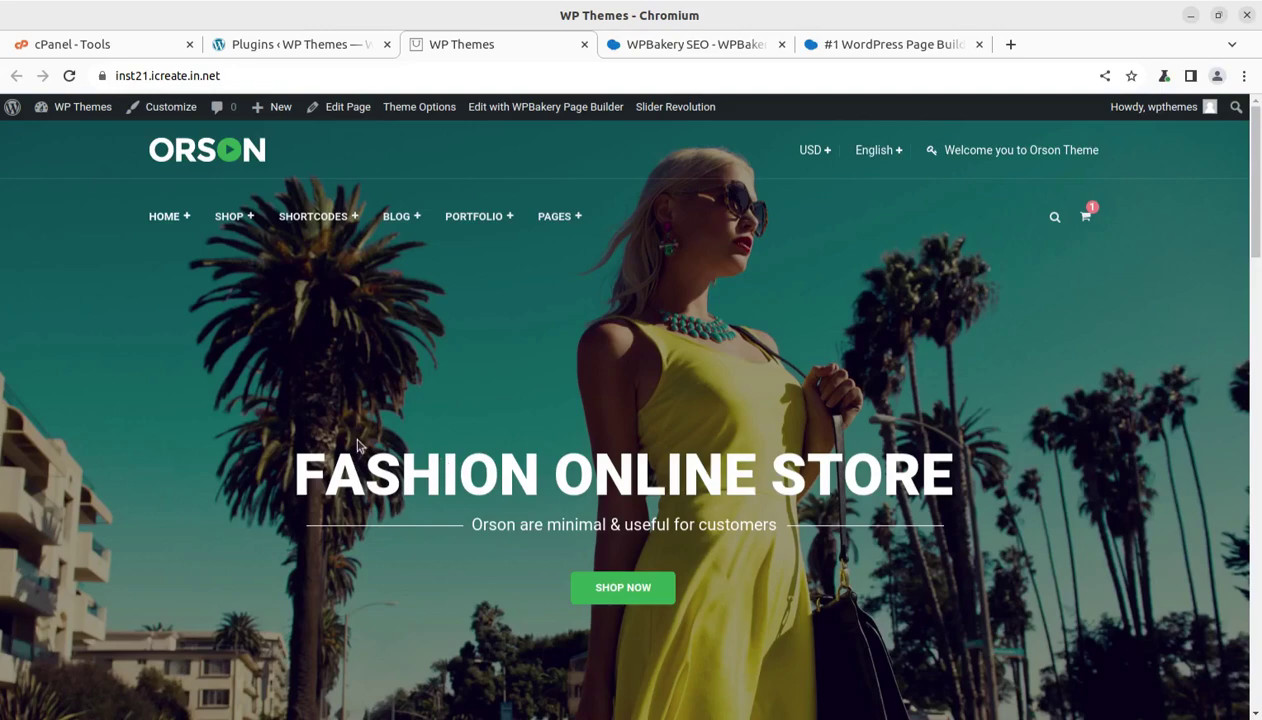
Scroll up and down through the current page to look it over.
{"action": "scroll", "coordinate": [575, 380], "scroll_direction": "down", "scroll_amount": 1}
{"action": "scroll", "coordinate": [535, 414], "scroll_direction": "down", "scroll_amount": 3}
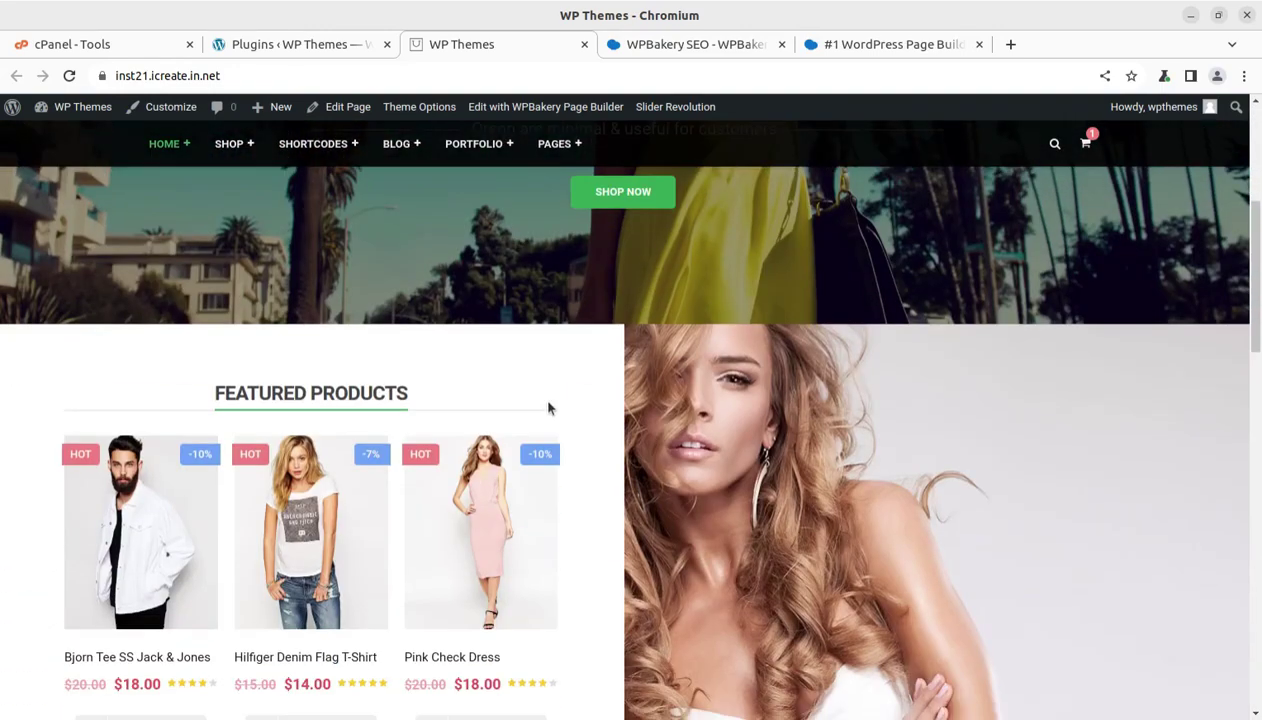
{"action": "scroll", "coordinate": [510, 428], "scroll_direction": "down", "scroll_amount": 4}
{"action": "scroll", "coordinate": [557, 457], "scroll_direction": "down", "scroll_amount": 2}
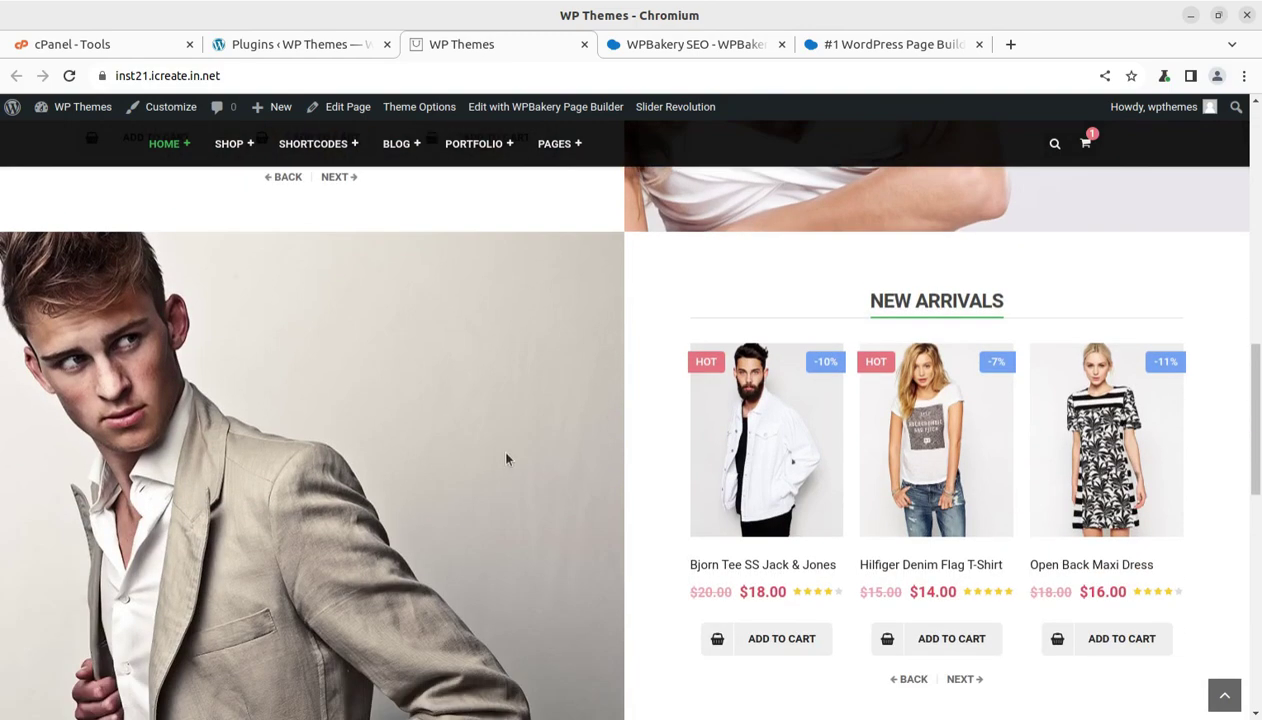
{"action": "scroll", "coordinate": [677, 450], "scroll_direction": "down", "scroll_amount": 6}
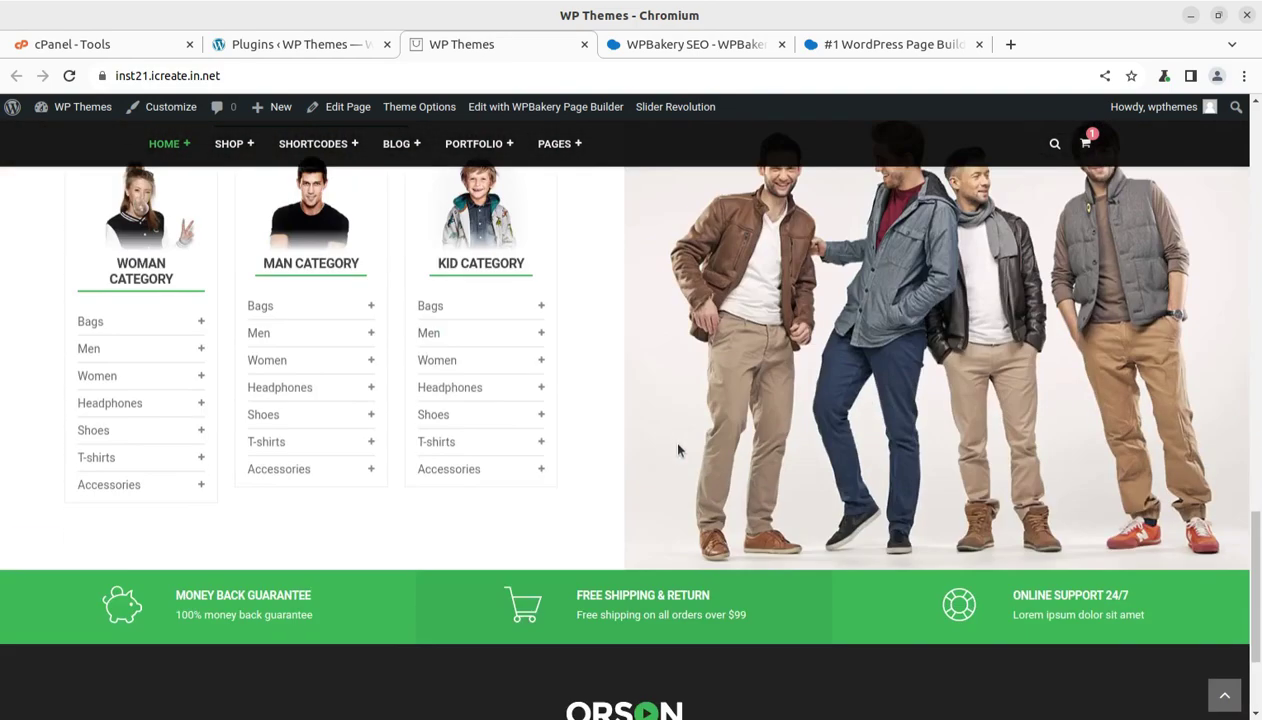
{"action": "scroll", "coordinate": [677, 450], "scroll_direction": "down", "scroll_amount": 1}
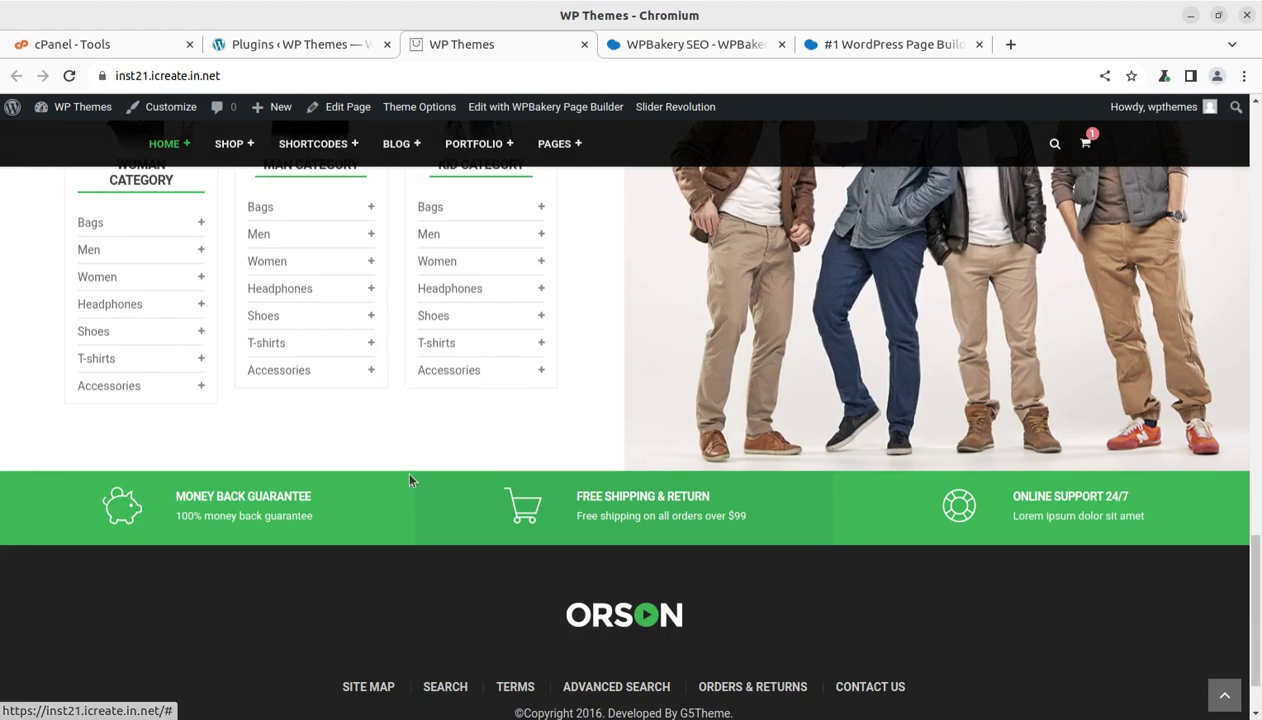
{"action": "scroll", "coordinate": [410, 478], "scroll_direction": "up", "scroll_amount": 10}
{"action": "scroll", "coordinate": [410, 480], "scroll_direction": "up", "scroll_amount": 3}
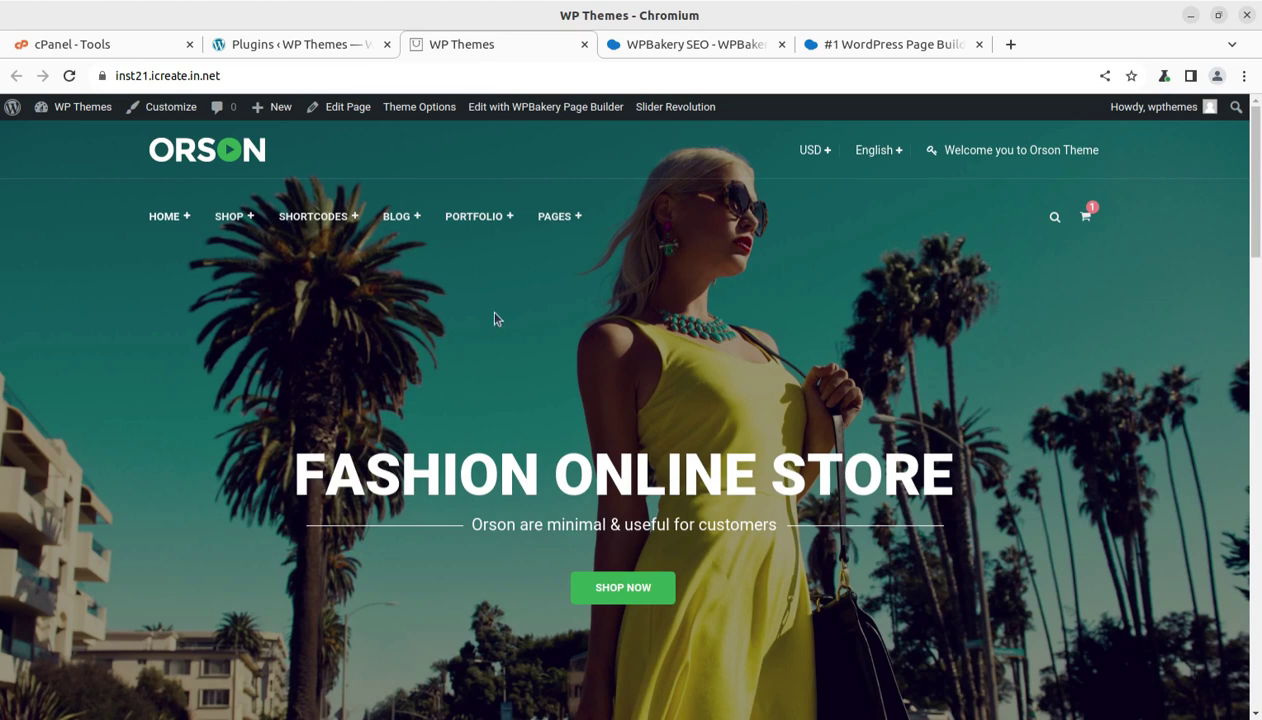
{"action": "scroll", "coordinate": [560, 364], "scroll_direction": "down", "scroll_amount": 2}
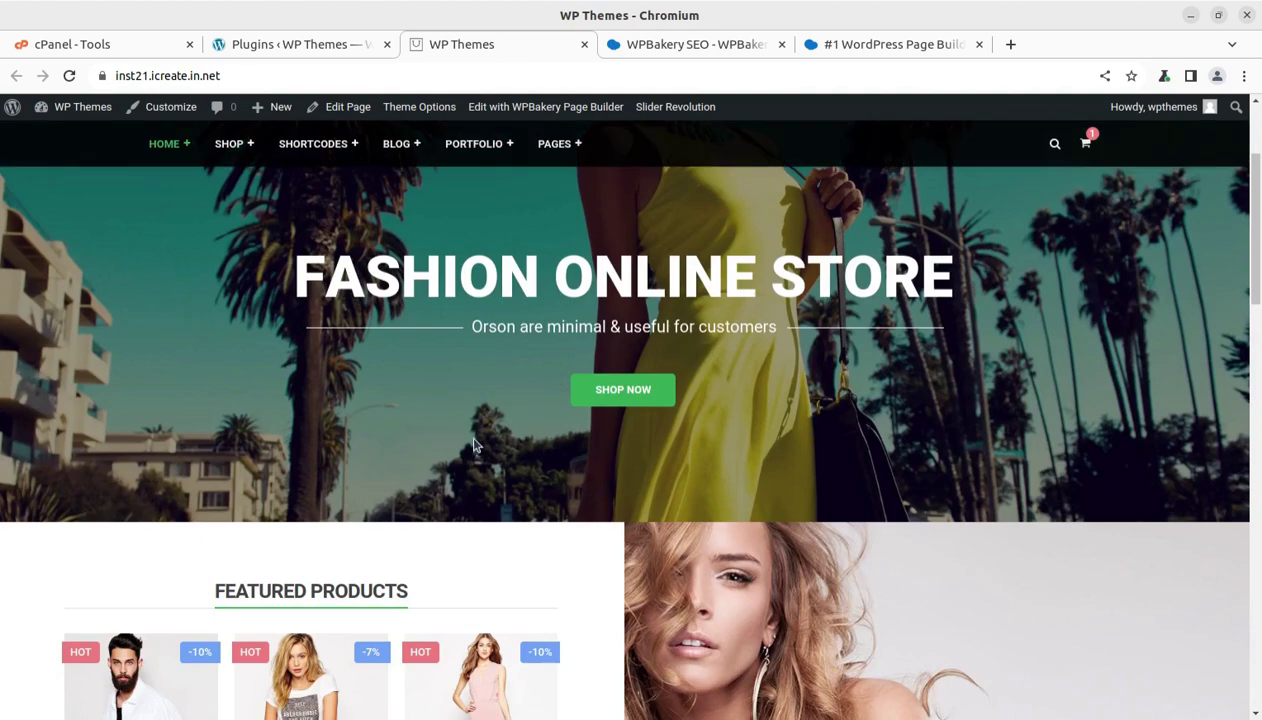
{"action": "scroll", "coordinate": [460, 435], "scroll_direction": "down", "scroll_amount": 2}
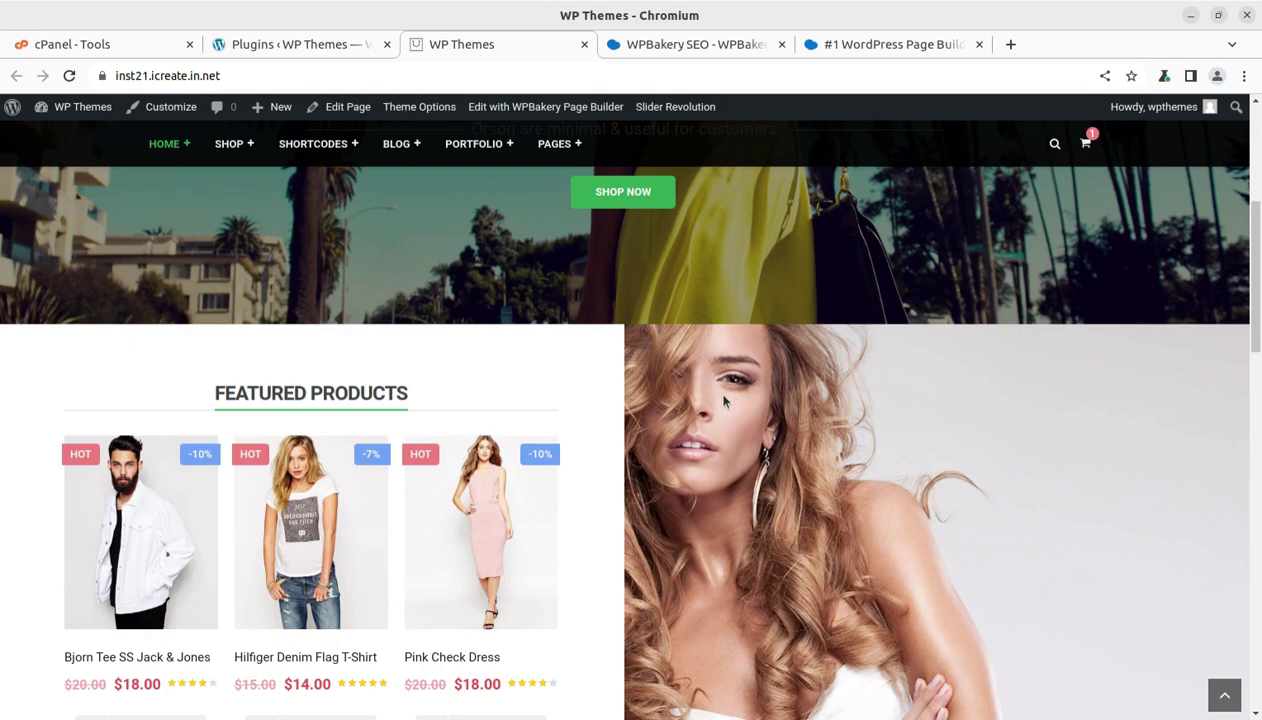
{"action": "scroll", "coordinate": [700, 395], "scroll_direction": "down", "scroll_amount": 4}
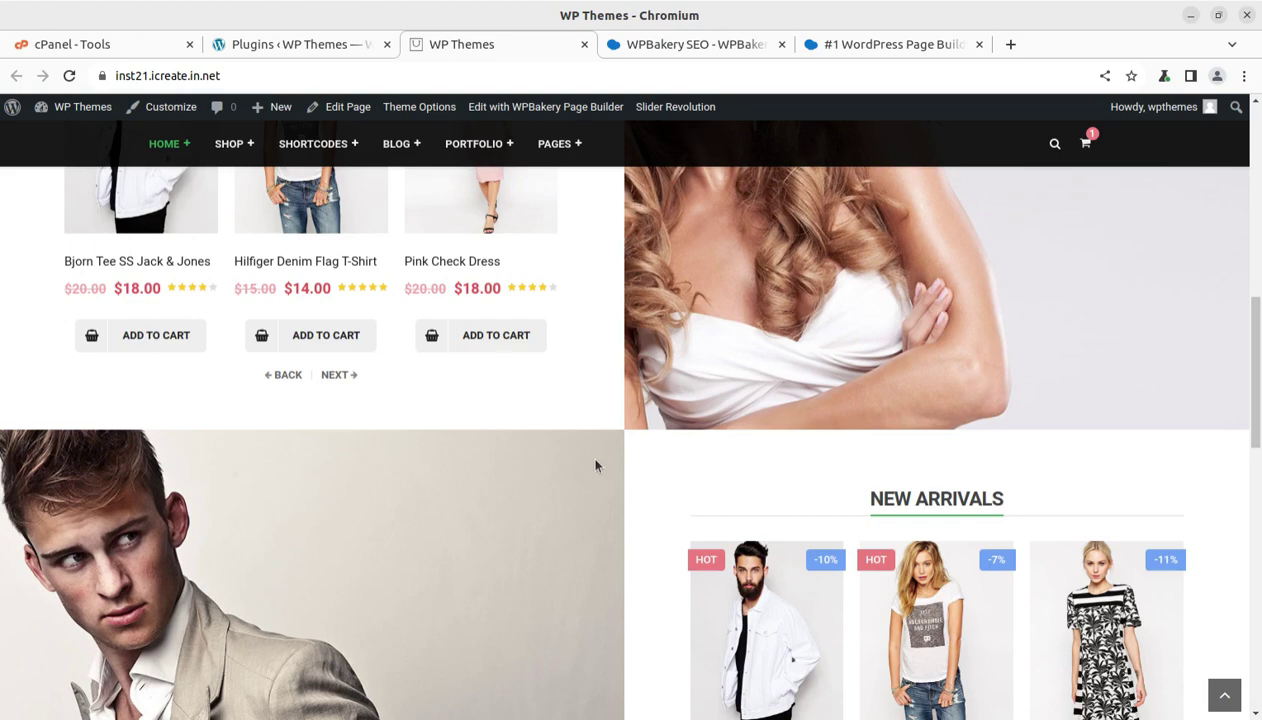
{"action": "scroll", "coordinate": [595, 465], "scroll_direction": "down", "scroll_amount": 4}
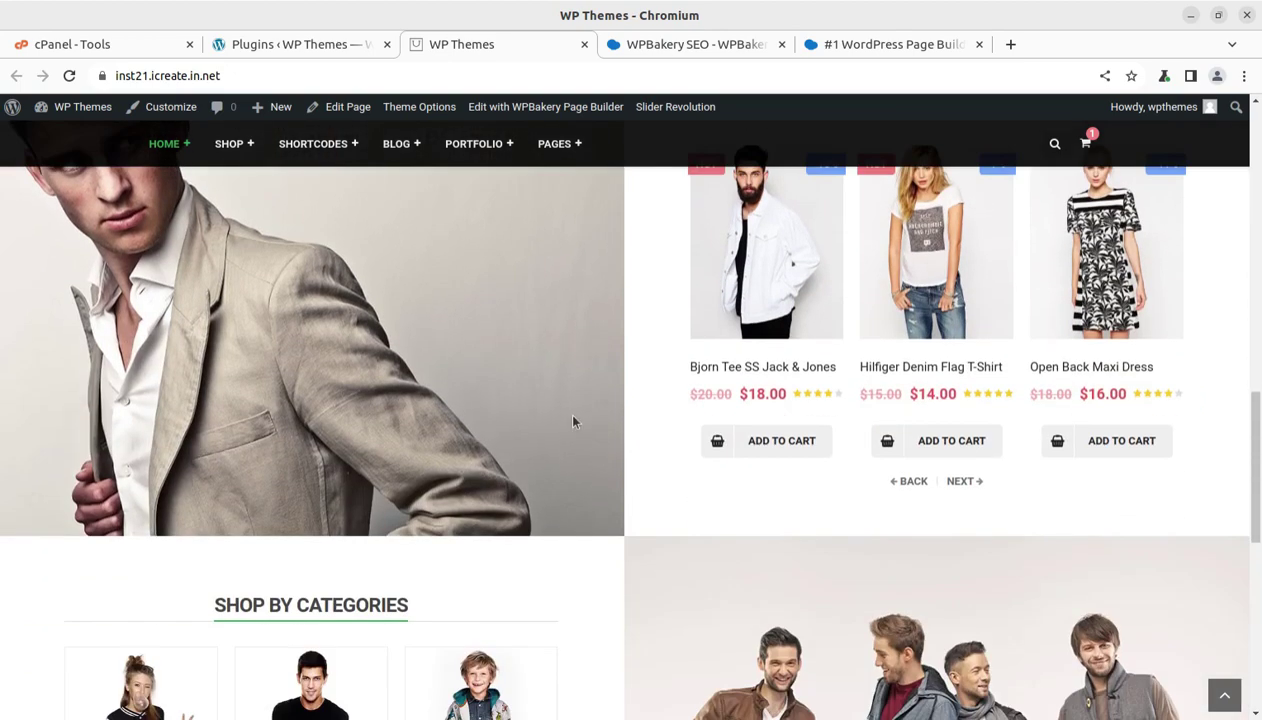
{"action": "scroll", "coordinate": [572, 420], "scroll_direction": "up", "scroll_amount": 10}
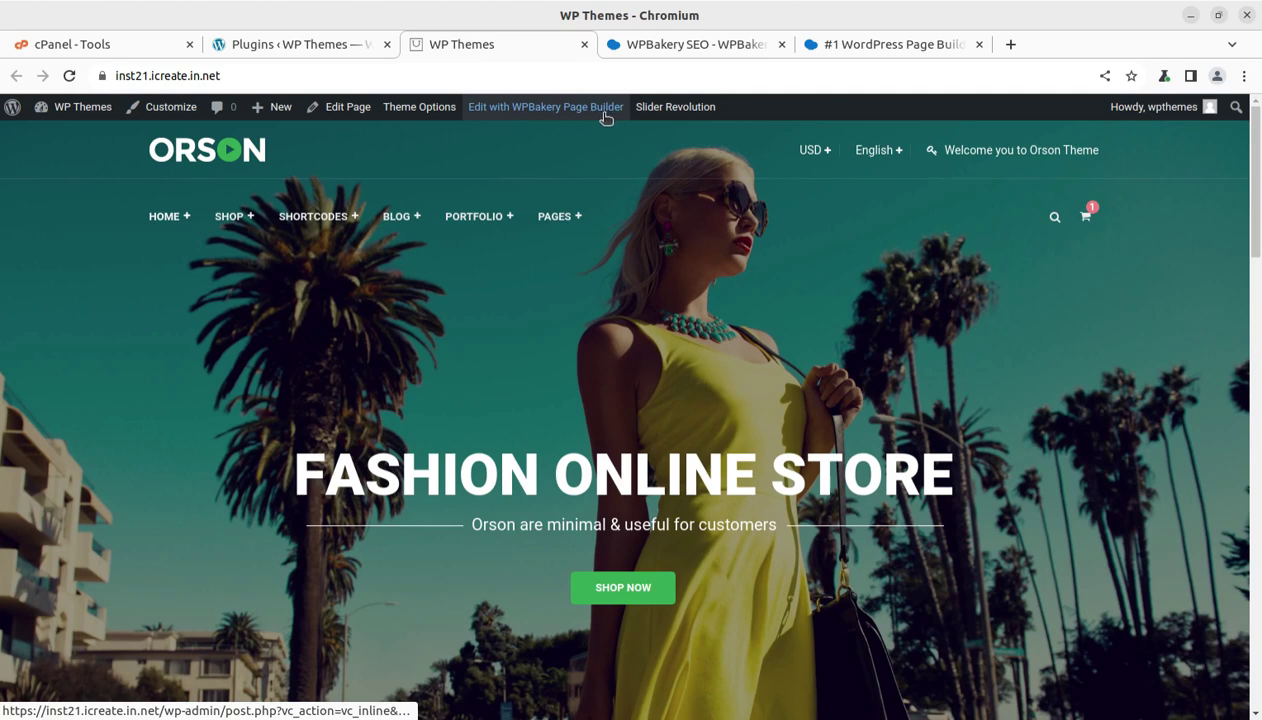
Show the WPBakery home page, highlight its '#1 WordPress Page Builder' heading and dismiss the cookie notice.
{"action": "left_click", "coordinate": [855, 45]}
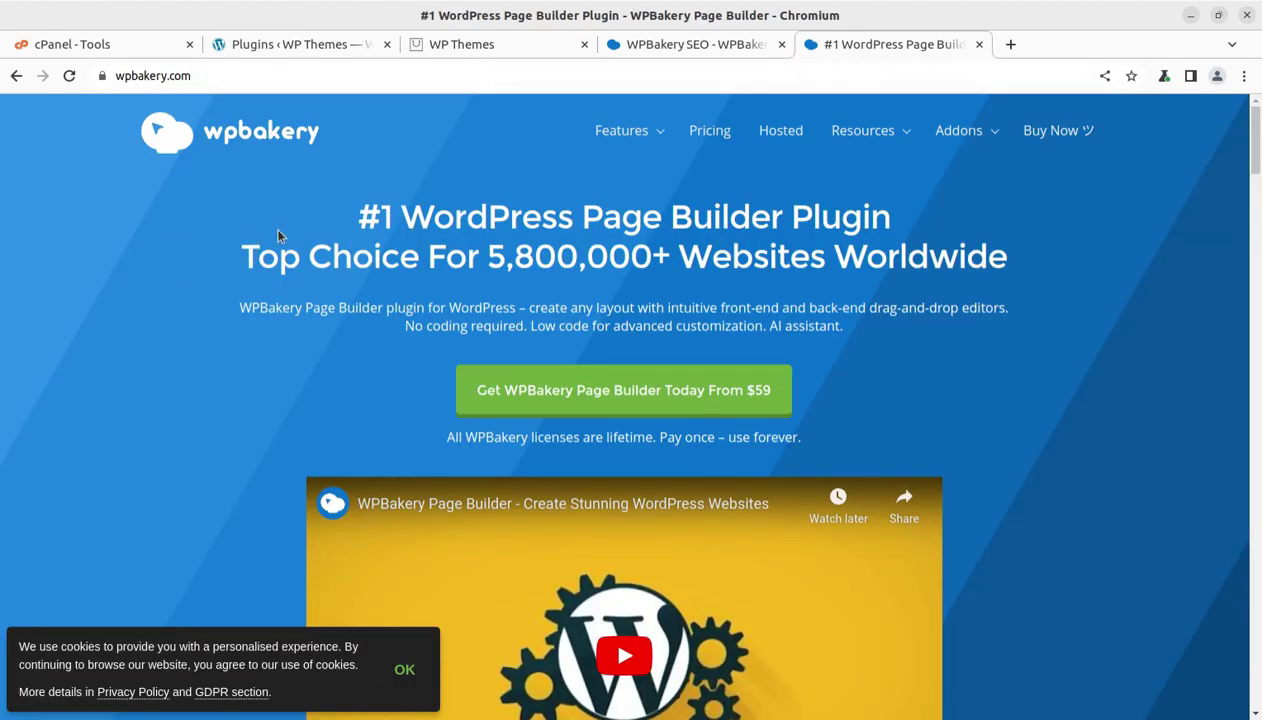
{"action": "left_click_drag", "start_coordinate": [354, 215], "coordinate": [880, 220]}
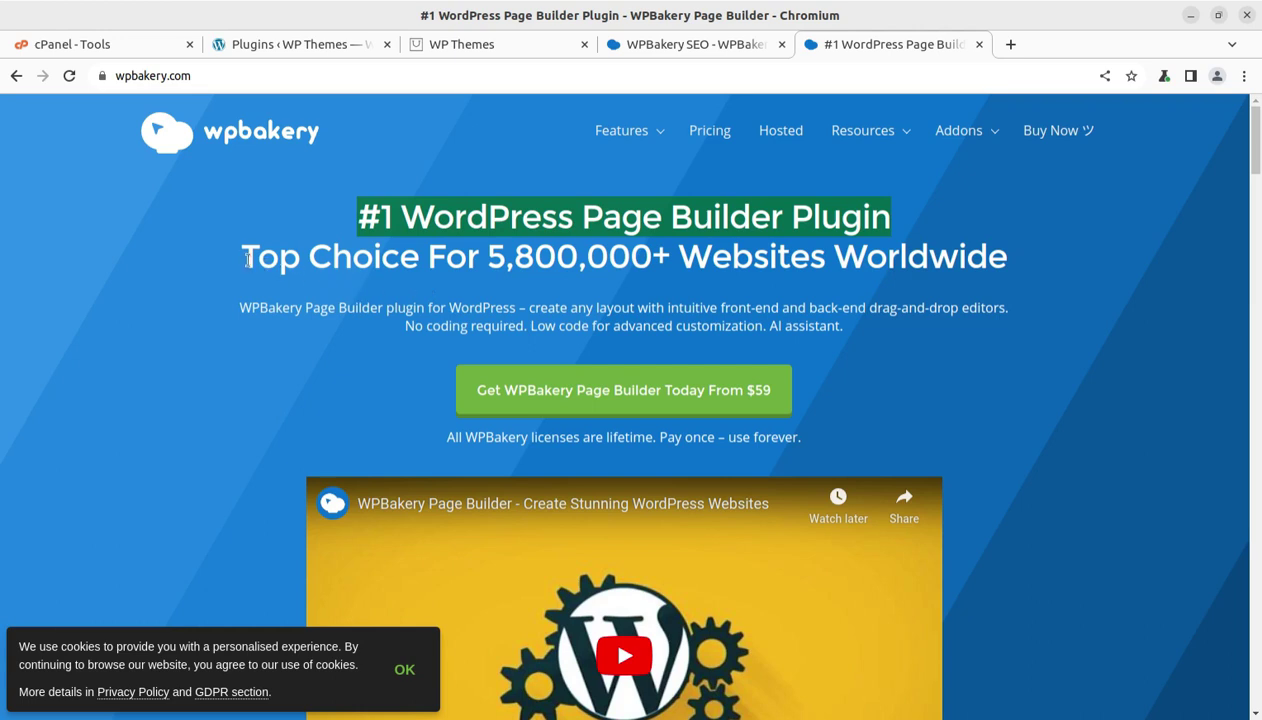
{"action": "left_click", "coordinate": [404, 669]}
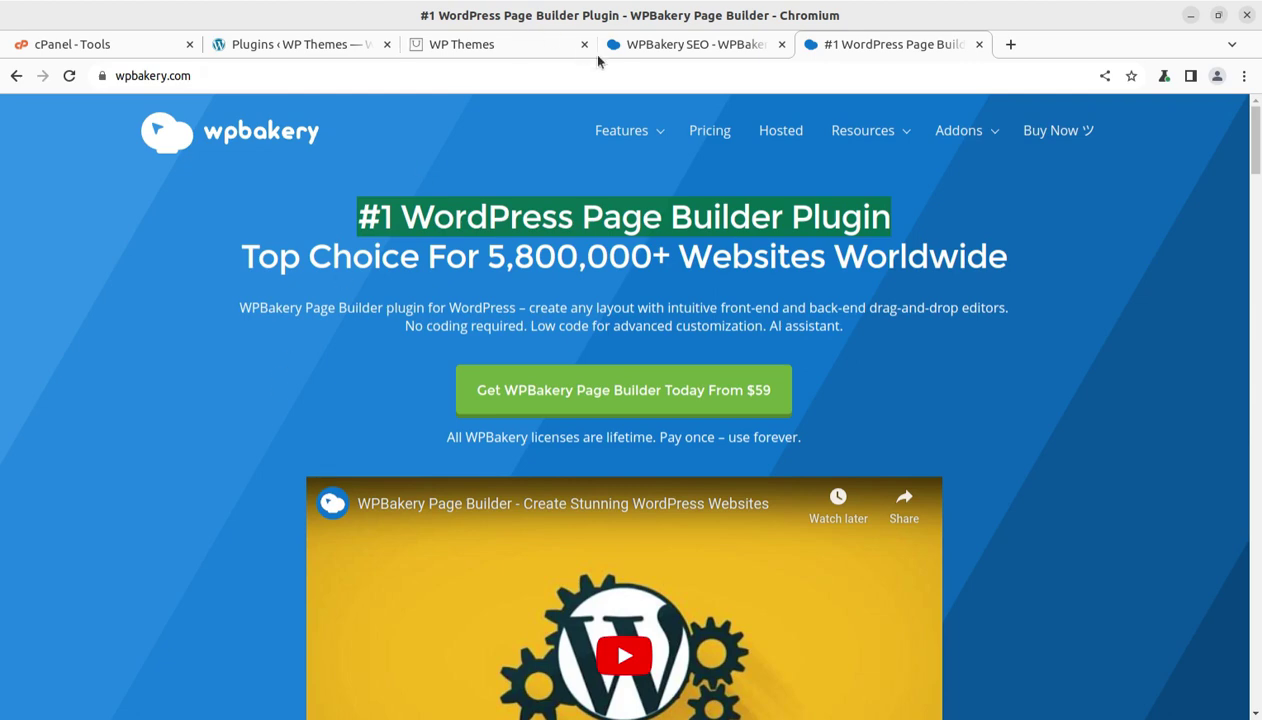
On the WPBakery SEO page, highlight the 'Your Built-in SEO Toolkit' subtitle and scroll down.
{"action": "left_click", "coordinate": [648, 52]}
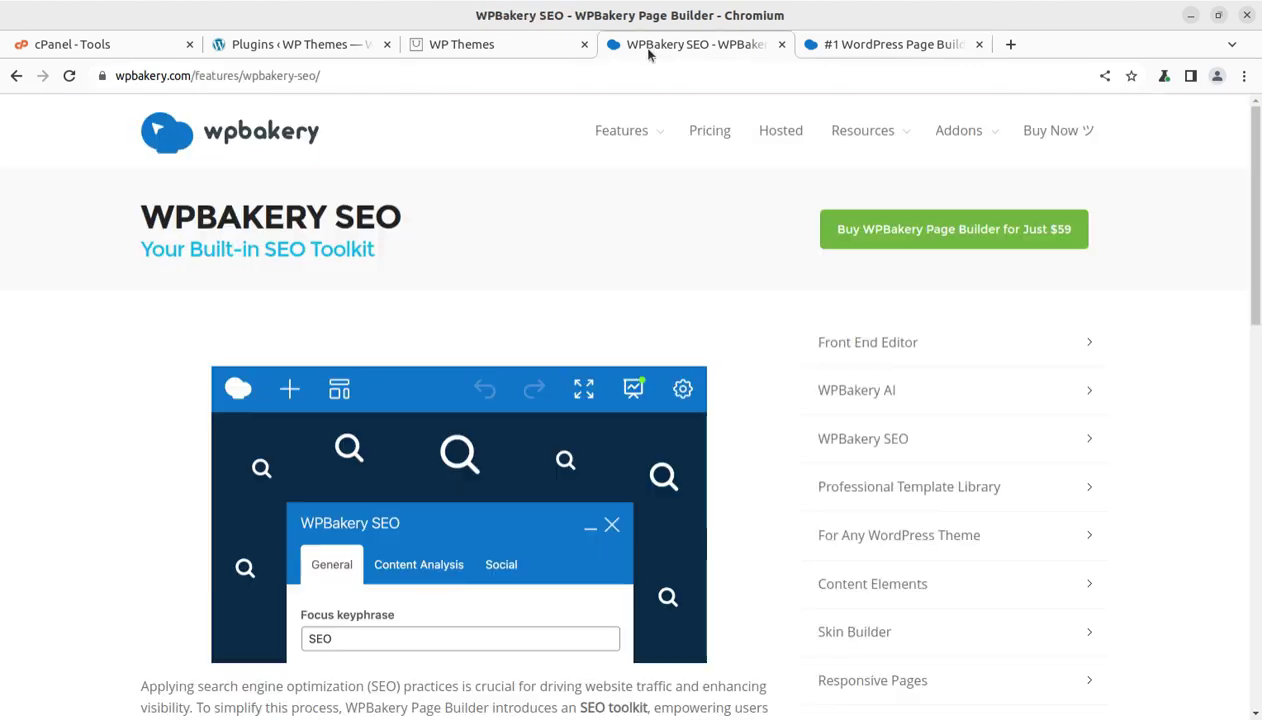
{"action": "left_click", "coordinate": [510, 47]}
{"action": "mouse_move", "coordinate": [406, 203]}
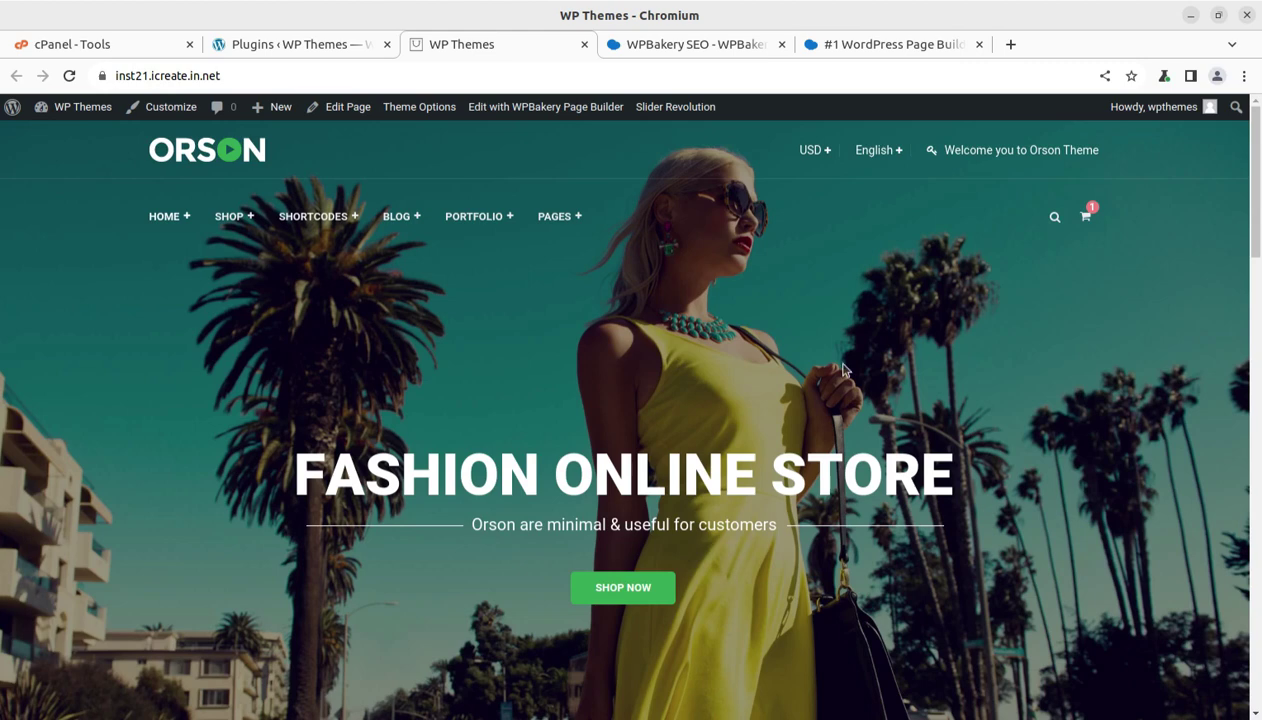
{"action": "left_click", "coordinate": [683, 45]}
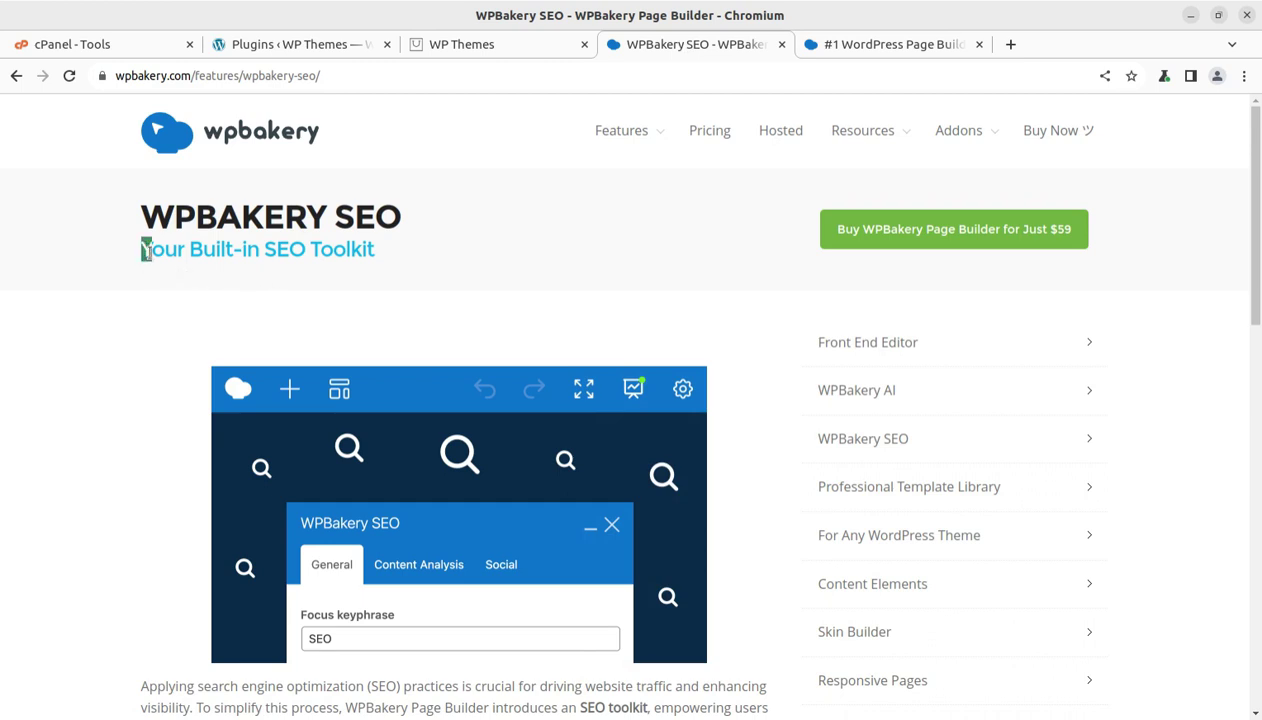
{"action": "left_click_drag", "start_coordinate": [145, 252], "coordinate": [374, 262]}
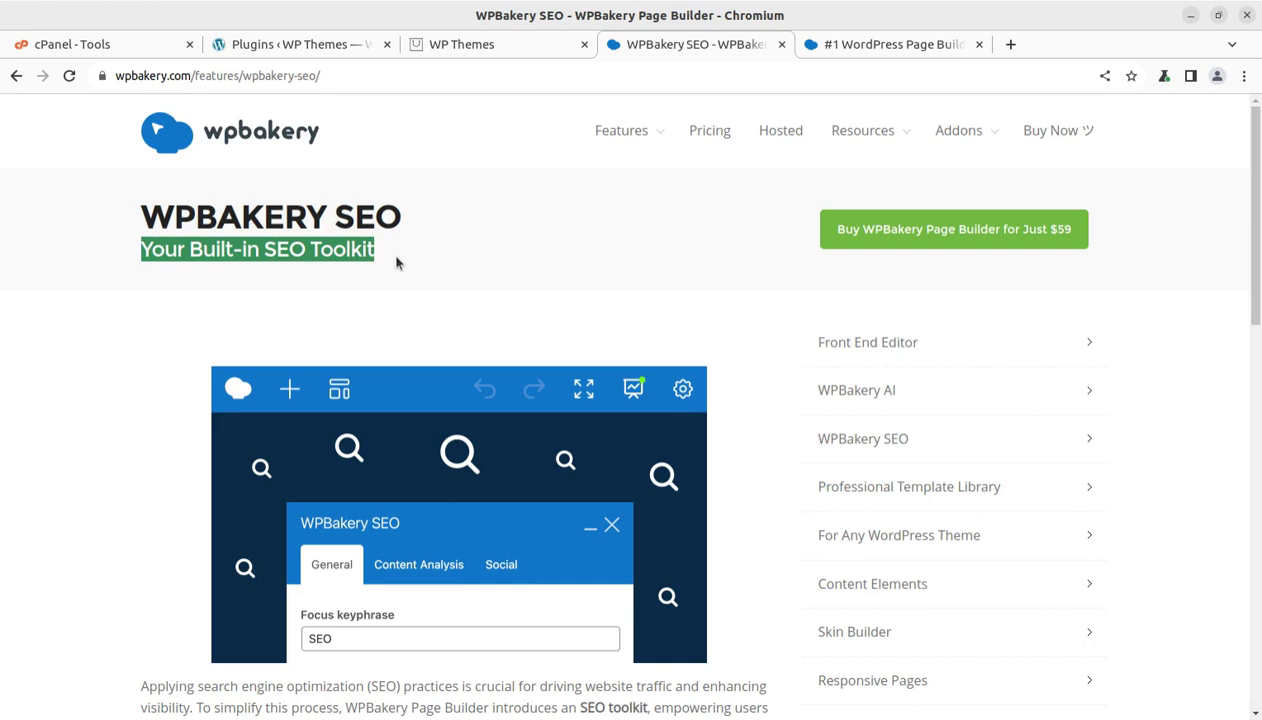
{"action": "scroll", "coordinate": [290, 365], "scroll_direction": "down", "scroll_amount": 2}
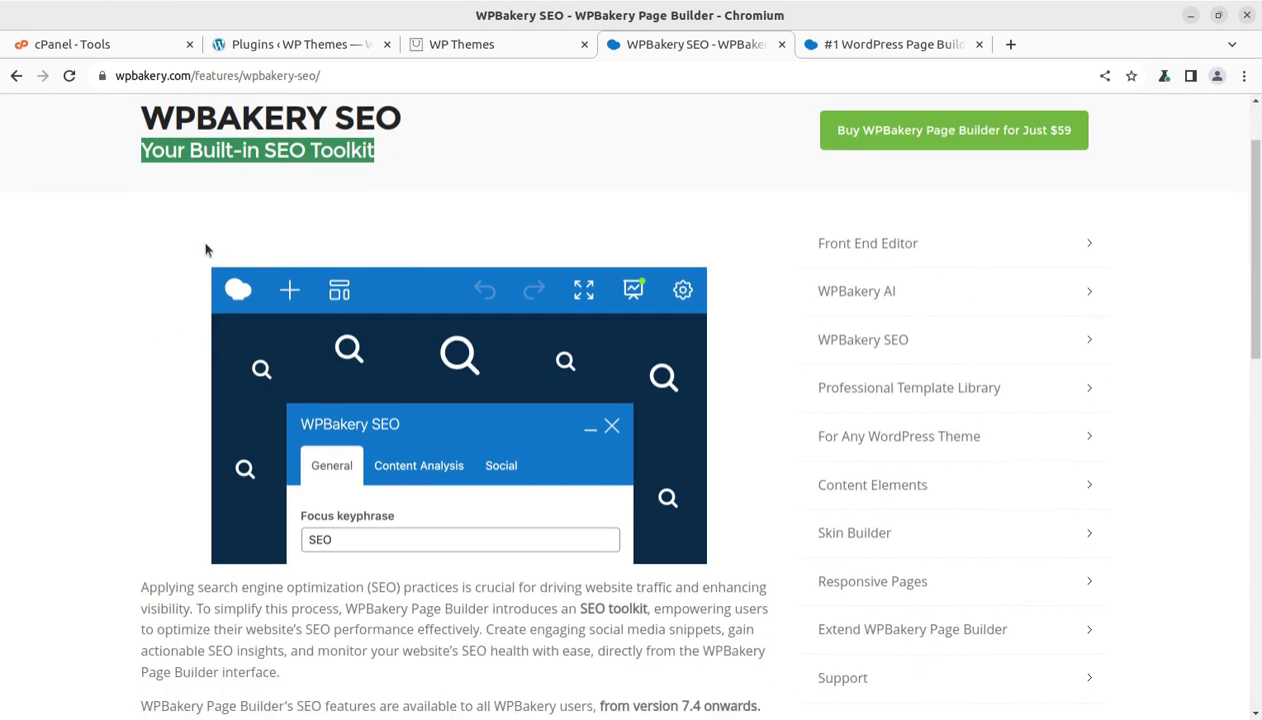
{"action": "scroll", "coordinate": [77, 493], "scroll_direction": "down", "scroll_amount": 2}
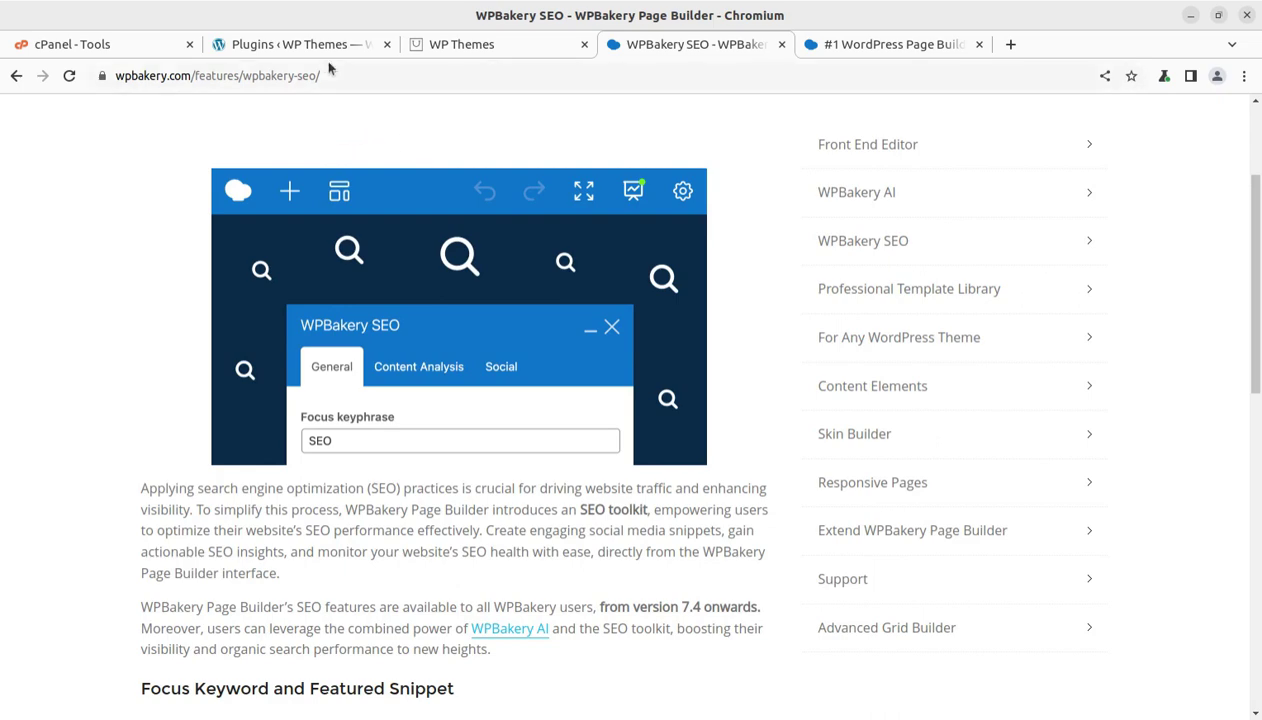
Find the WPBakery Page Builder row in Installed Plugins and highlight its version 7.4 details.
{"action": "left_click", "coordinate": [303, 44]}
{"action": "scroll", "coordinate": [330, 450], "scroll_direction": "down", "scroll_amount": 4}
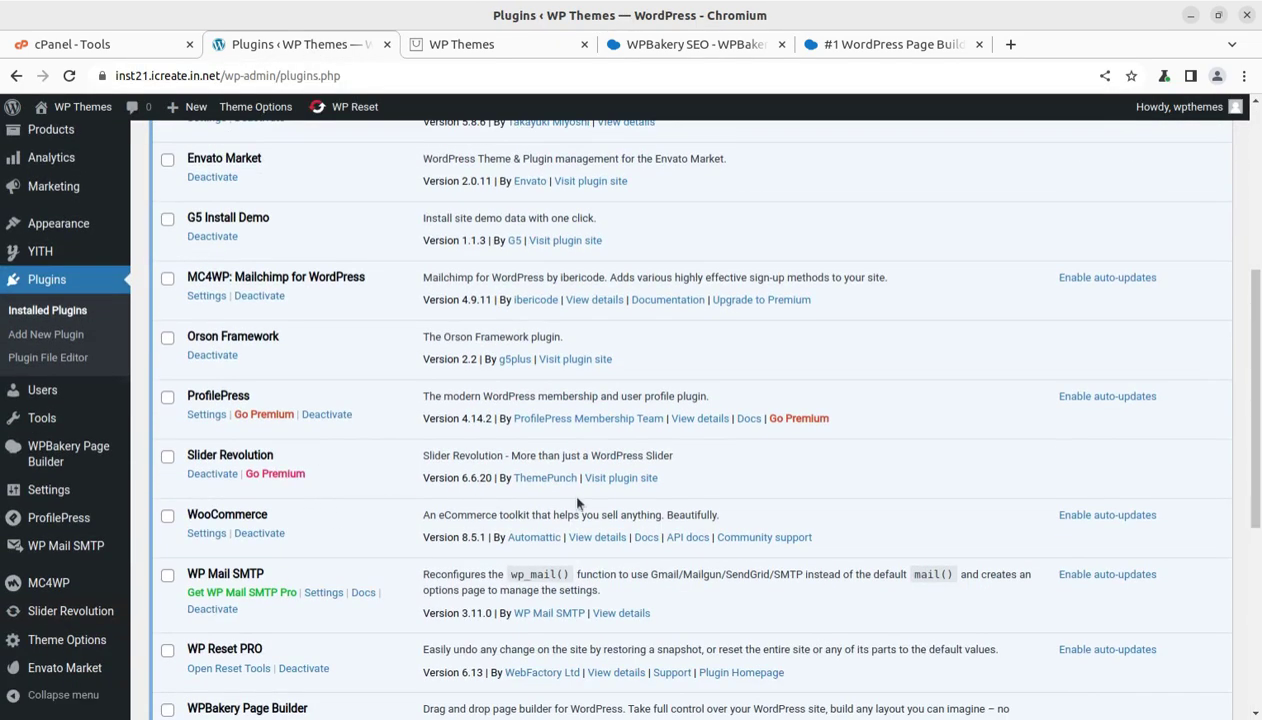
{"action": "scroll", "coordinate": [738, 479], "scroll_direction": "down", "scroll_amount": 2}
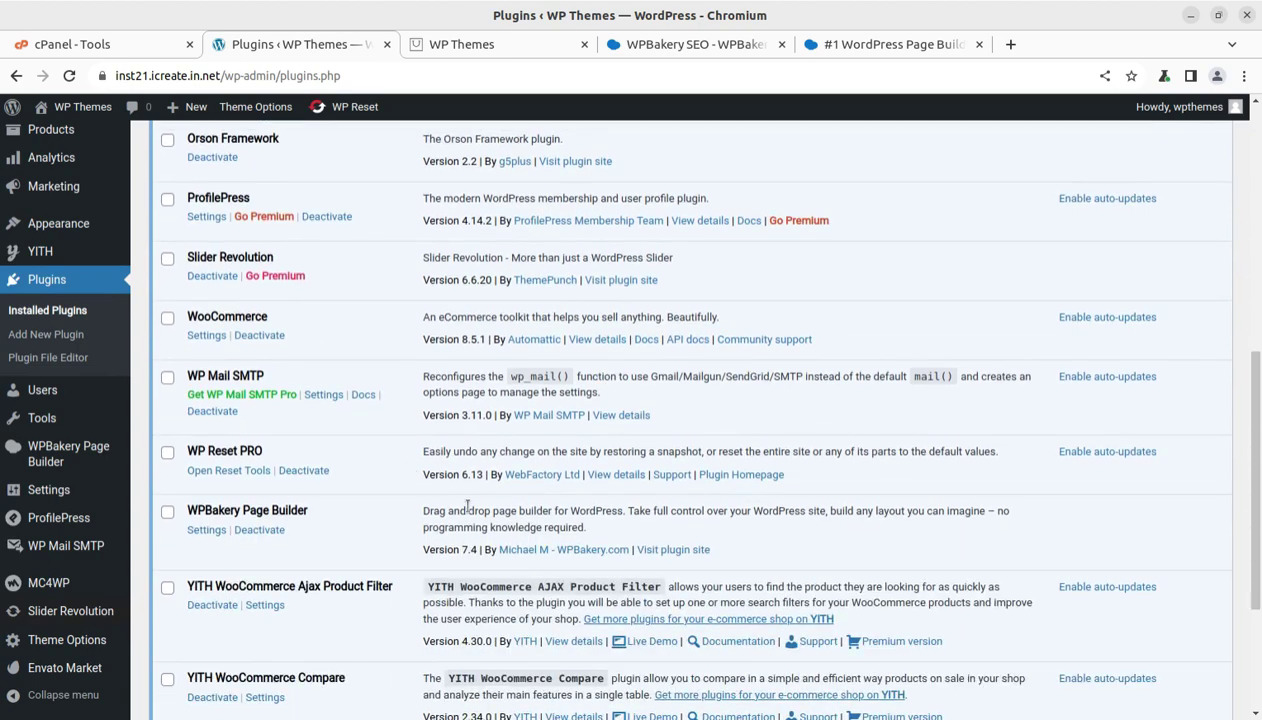
{"action": "scroll", "coordinate": [315, 427], "scroll_direction": "down", "scroll_amount": 1}
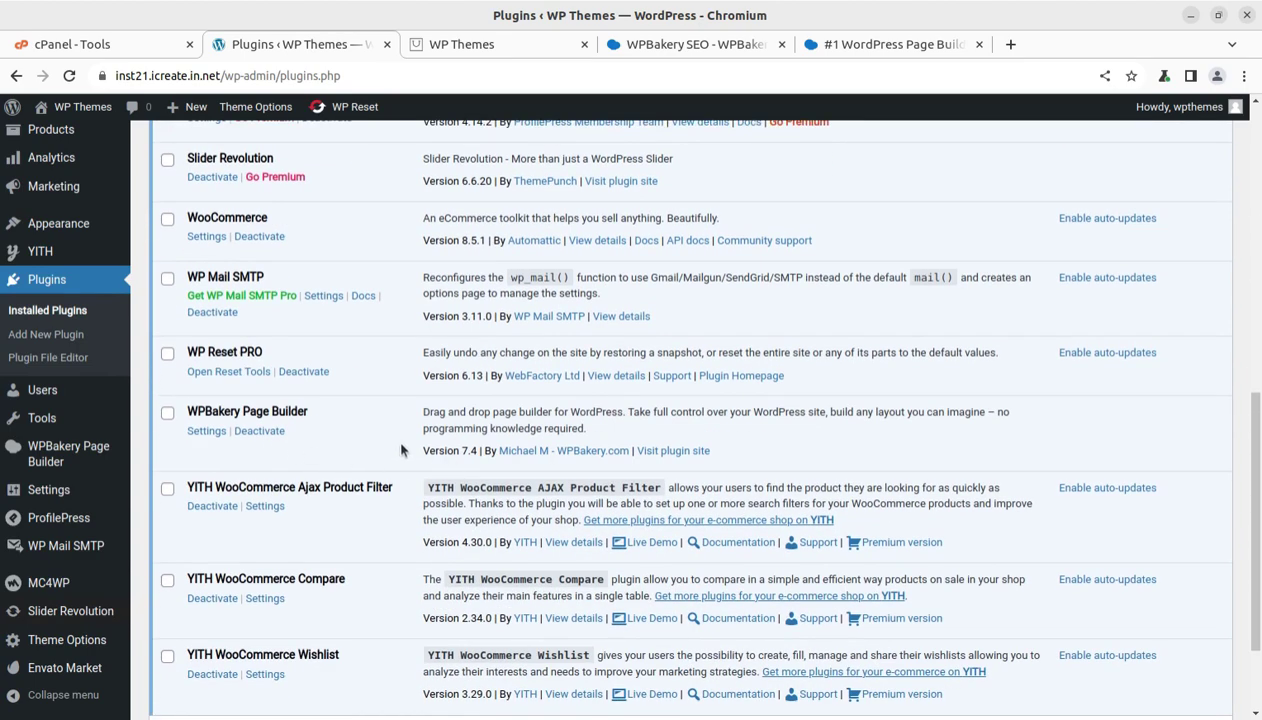
{"action": "left_click_drag", "start_coordinate": [400, 444], "coordinate": [490, 450]}
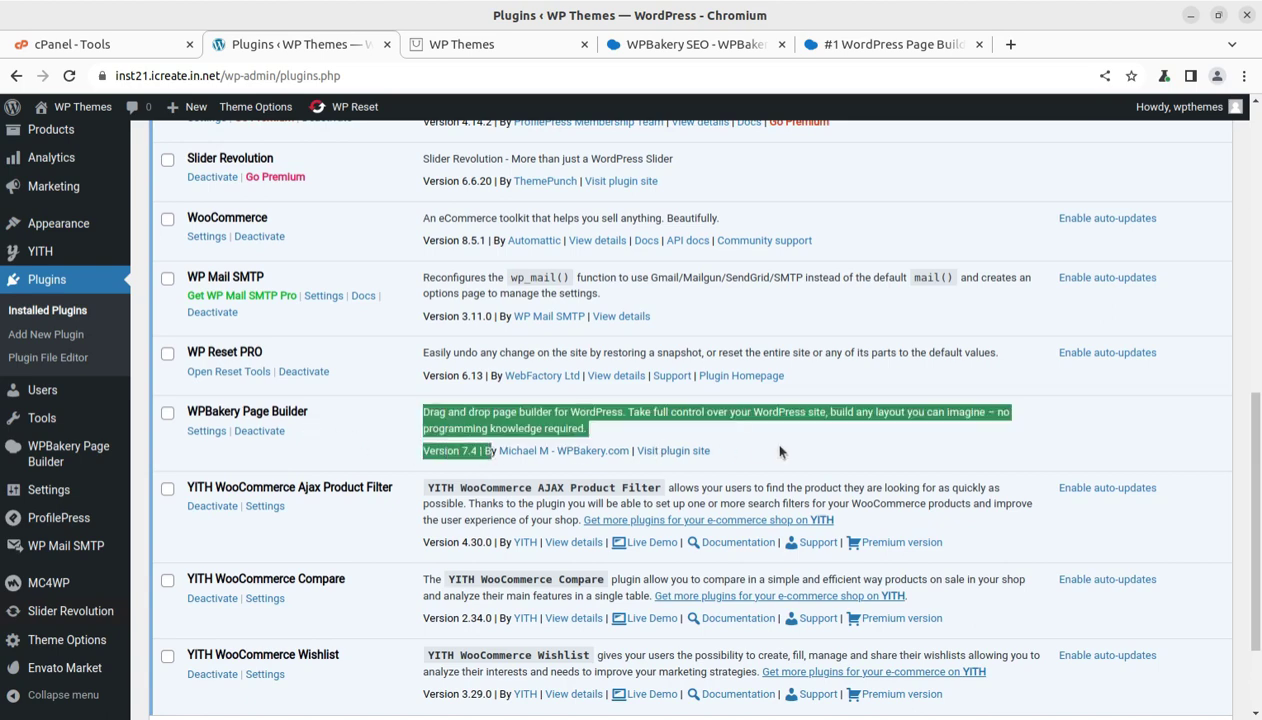
Highlight the 'Top Choice' headline on the WPBakery home page, scroll down, then view the Orson store page.
{"action": "left_click", "coordinate": [876, 45]}
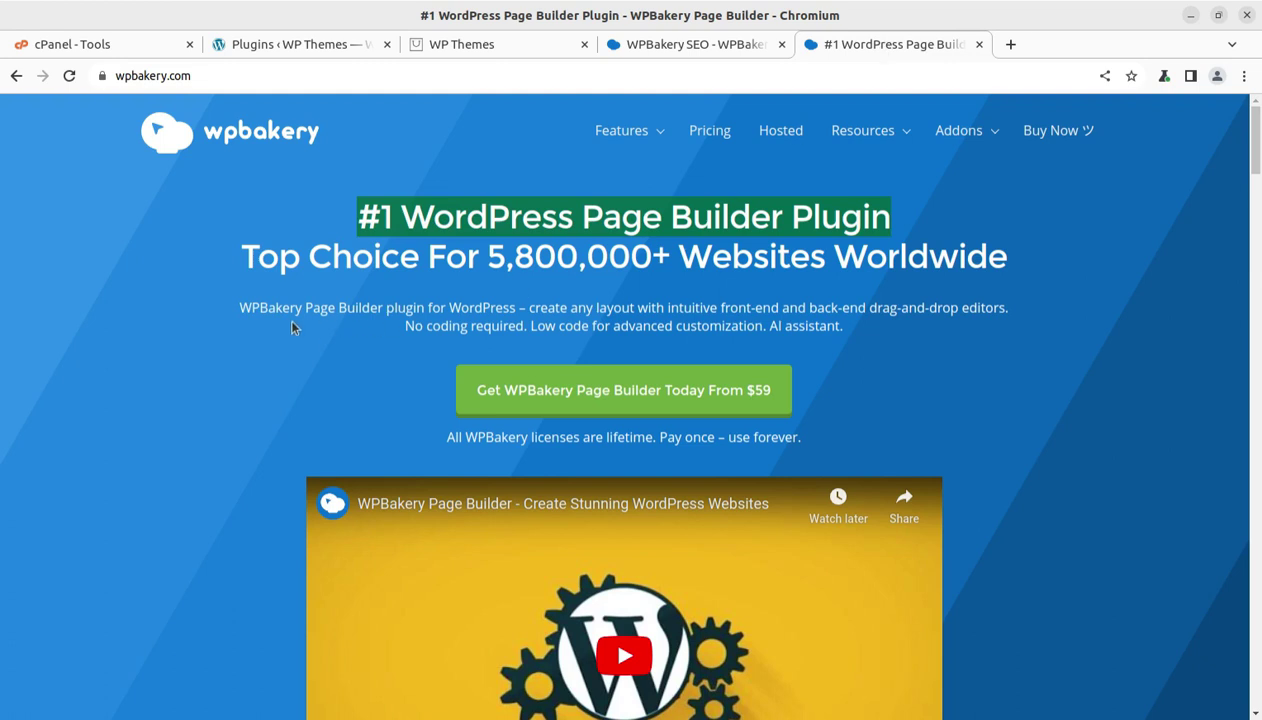
{"action": "left_click_drag", "start_coordinate": [239, 270], "coordinate": [674, 256]}
{"action": "left_click_drag", "start_coordinate": [678, 257], "coordinate": [1004, 266]}
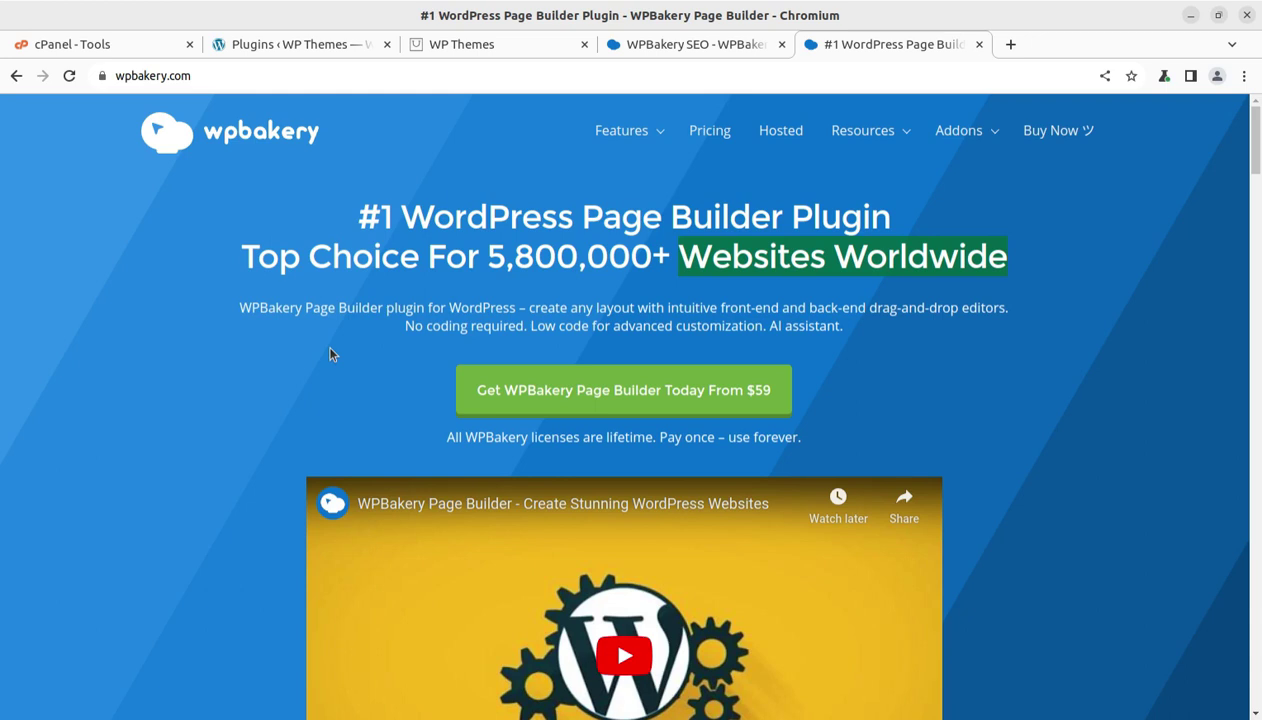
{"action": "scroll", "coordinate": [330, 349], "scroll_direction": "down", "scroll_amount": 5}
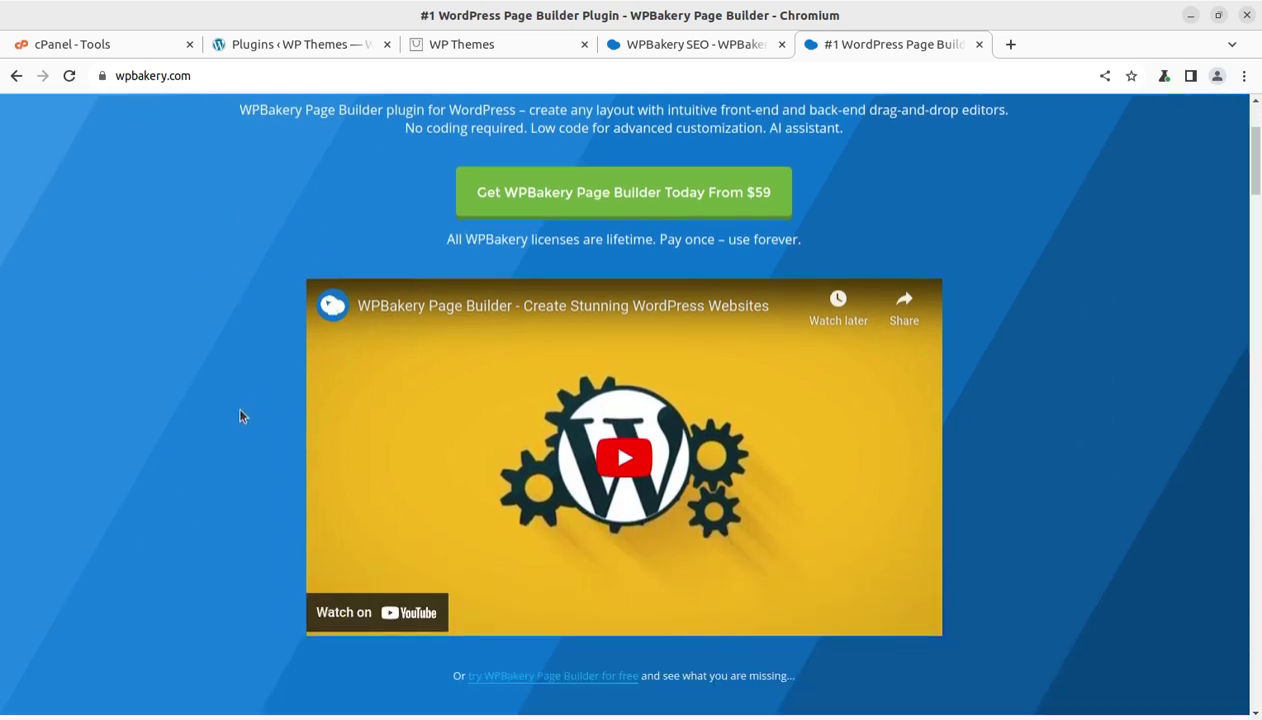
{"action": "scroll", "coordinate": [240, 416], "scroll_direction": "down", "scroll_amount": 4}
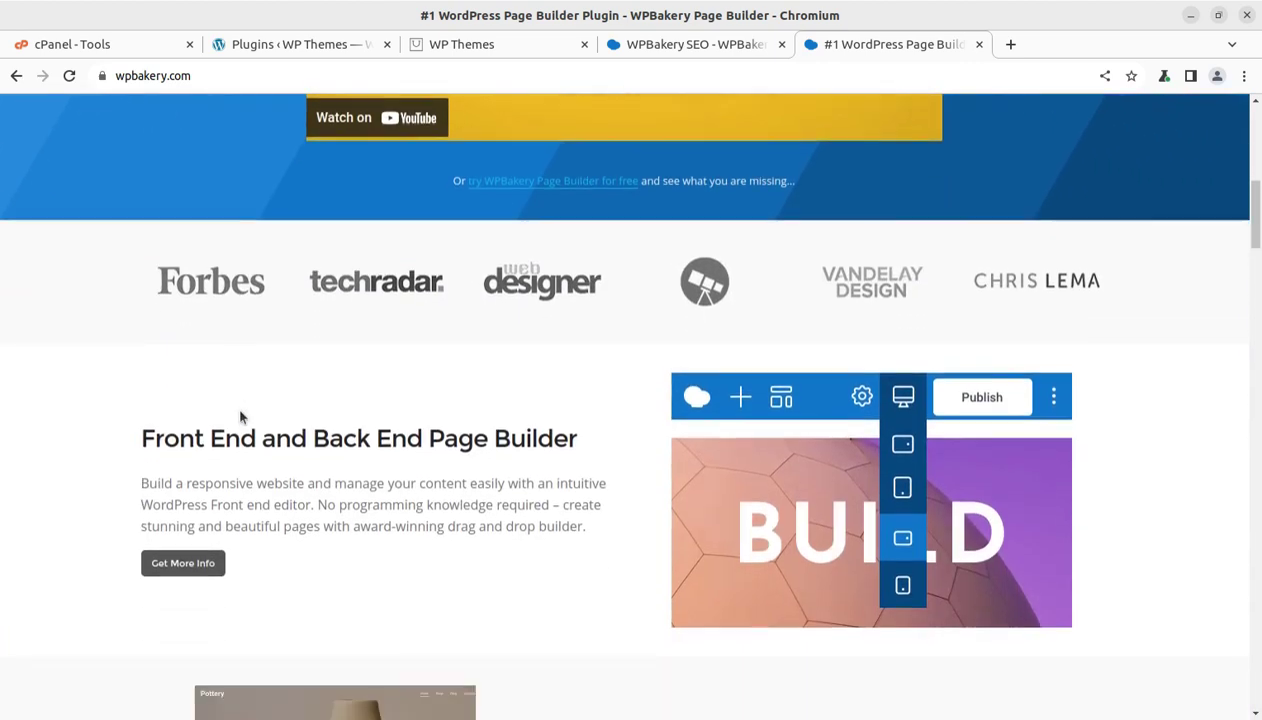
{"action": "scroll", "coordinate": [659, 519], "scroll_direction": "down", "scroll_amount": 1}
{"action": "scroll", "coordinate": [659, 519], "scroll_direction": "down", "scroll_amount": 3}
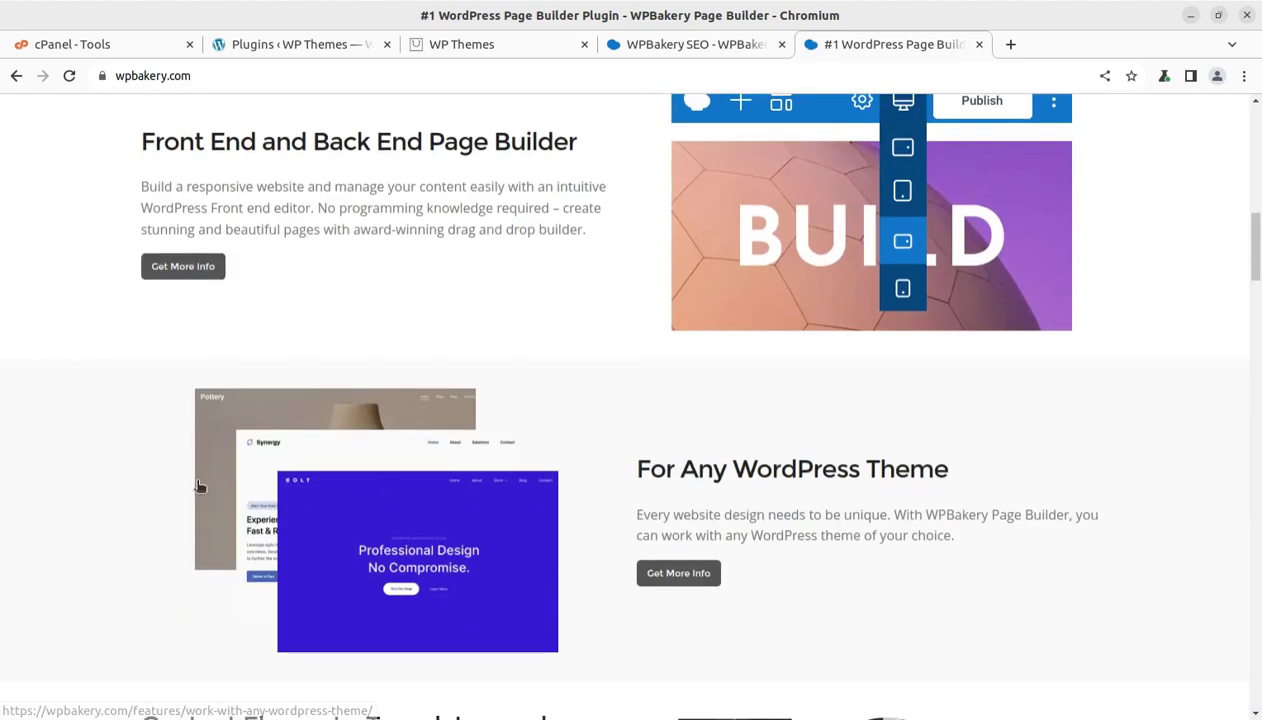
{"action": "left_click", "coordinate": [462, 45]}
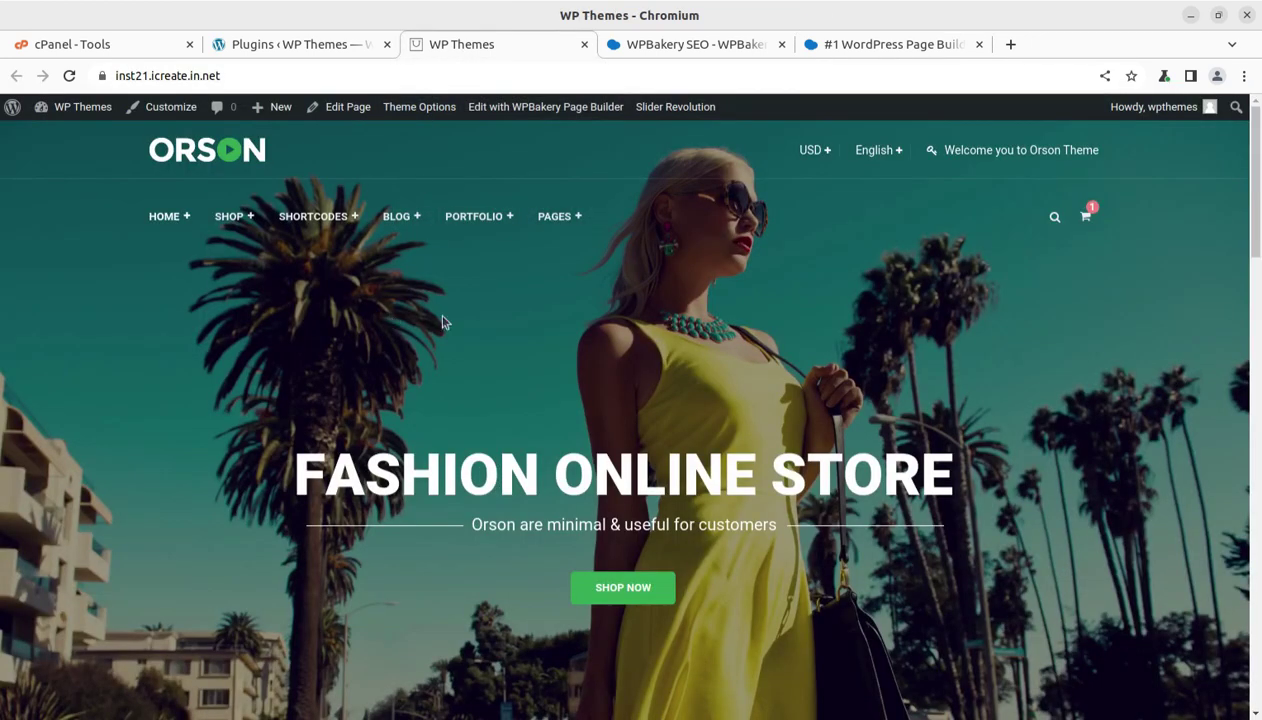
{"action": "scroll", "coordinate": [505, 370], "scroll_direction": "down", "scroll_amount": 3}
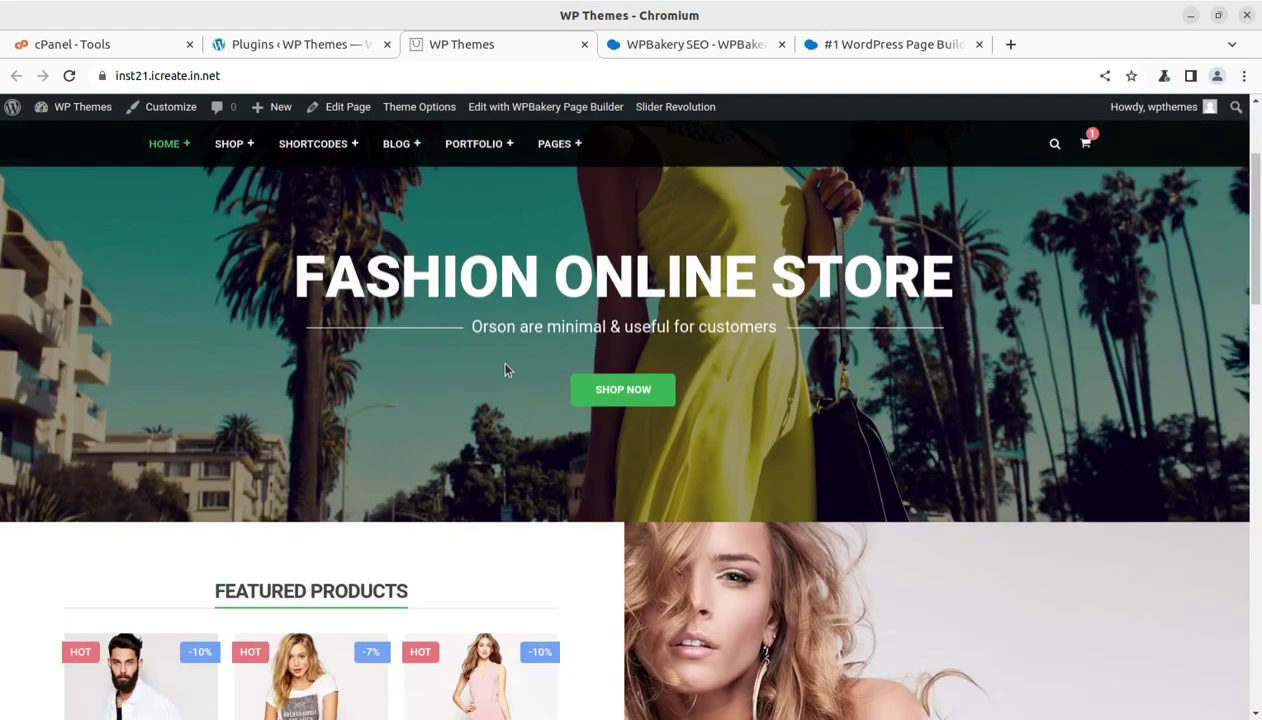
Scroll the WPBakery SEO page, highlighting the Featured Snippet and SEO Health Indicator headings.
{"action": "left_click", "coordinate": [707, 46]}
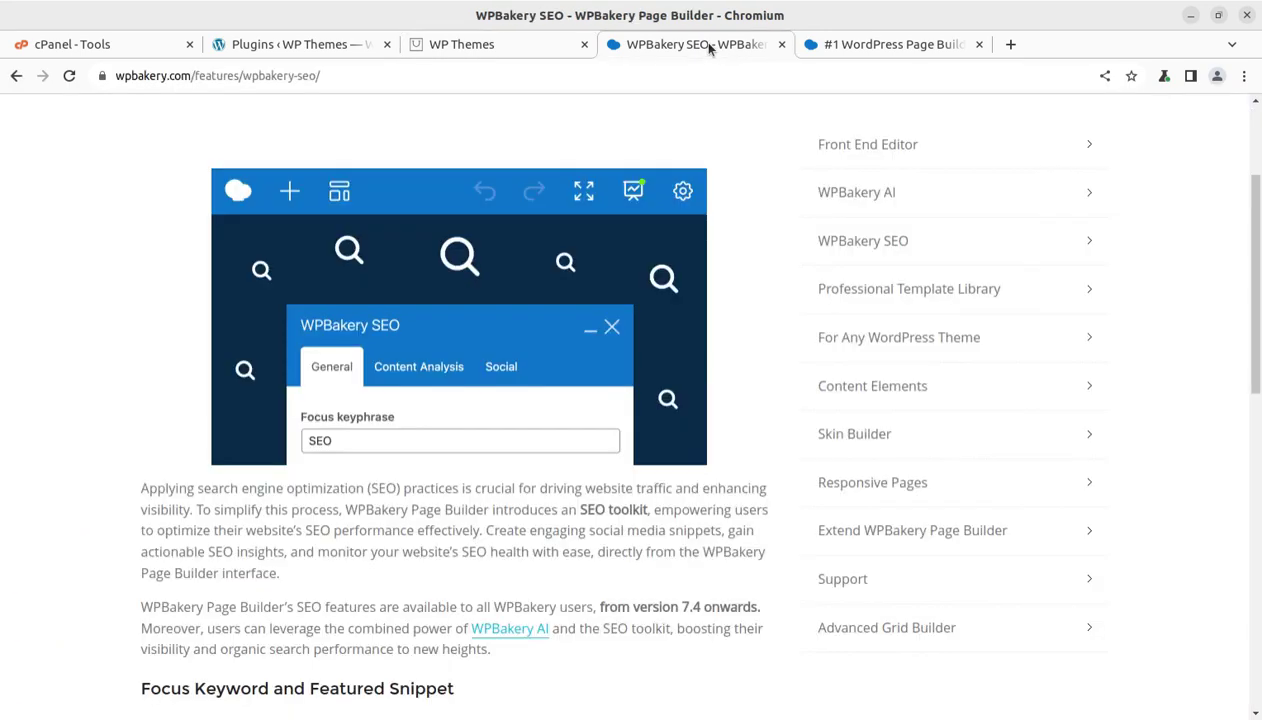
{"action": "scroll", "coordinate": [118, 312], "scroll_direction": "down", "scroll_amount": 2}
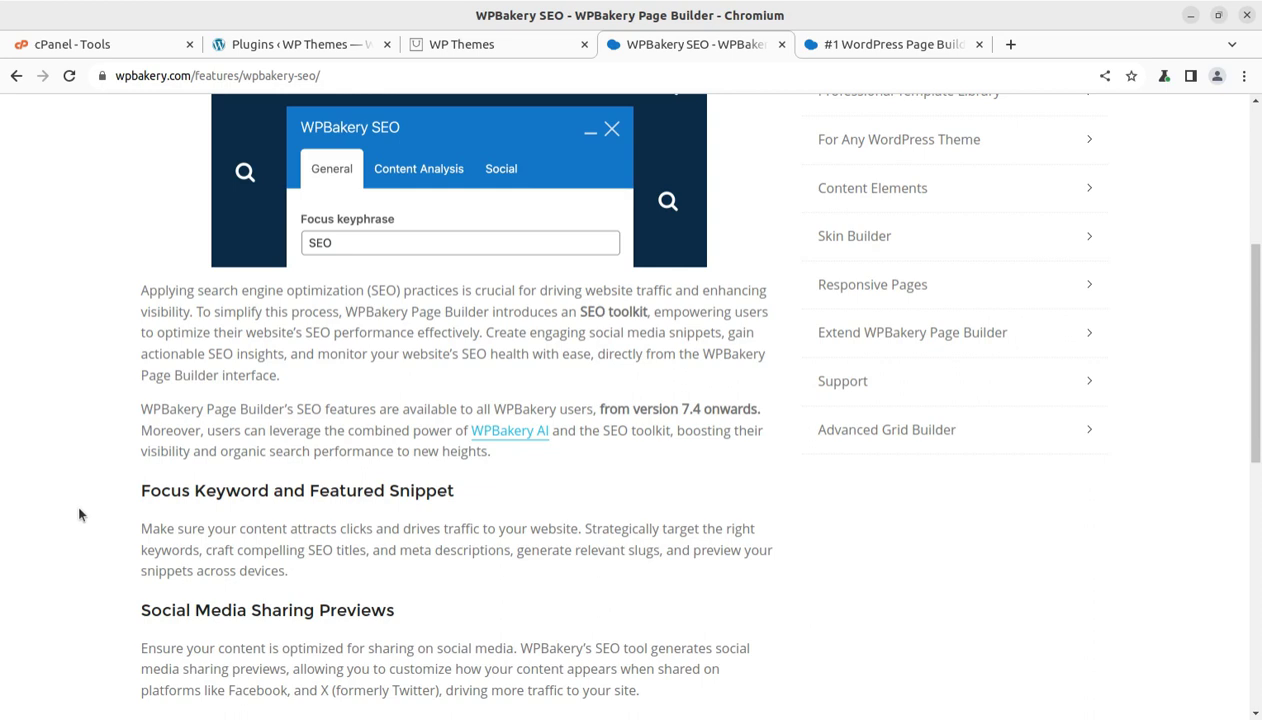
{"action": "scroll", "coordinate": [229, 478], "scroll_direction": "down", "scroll_amount": 2}
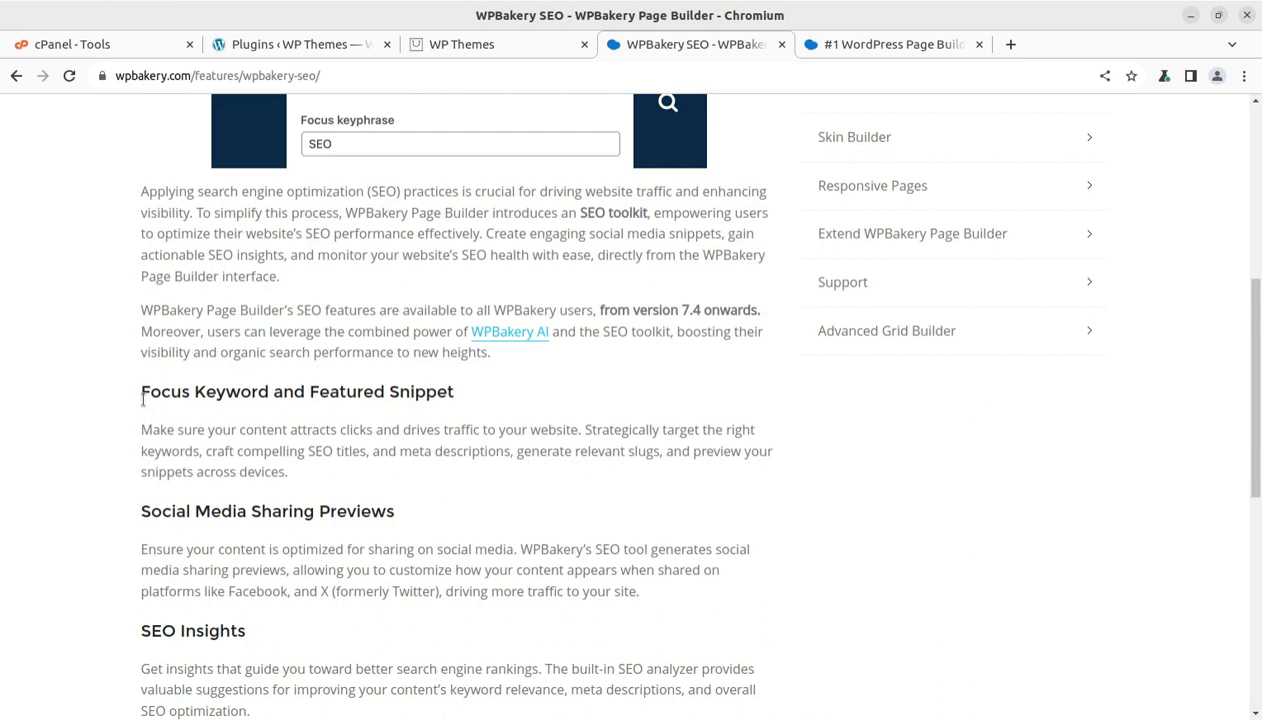
{"action": "left_click_drag", "start_coordinate": [141, 391], "coordinate": [479, 399]}
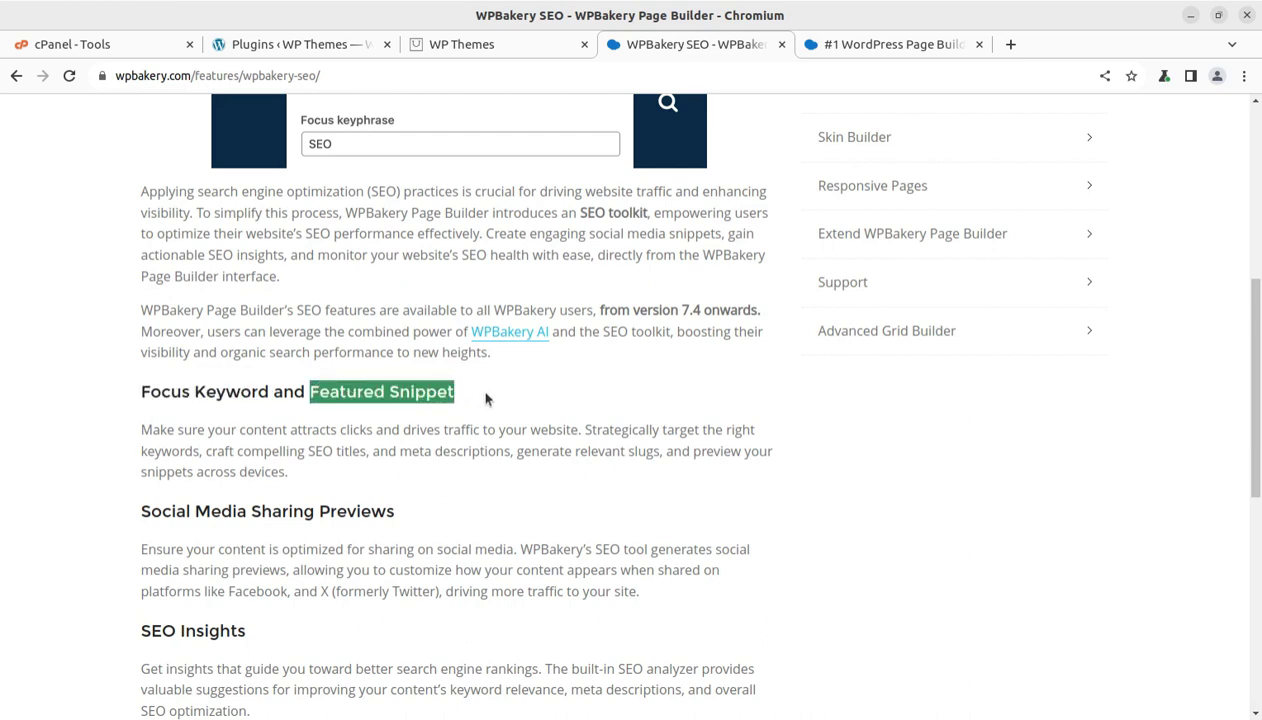
{"action": "scroll", "coordinate": [460, 410], "scroll_direction": "down", "scroll_amount": 2}
{"action": "left_click_drag", "start_coordinate": [236, 412], "coordinate": [403, 418]}
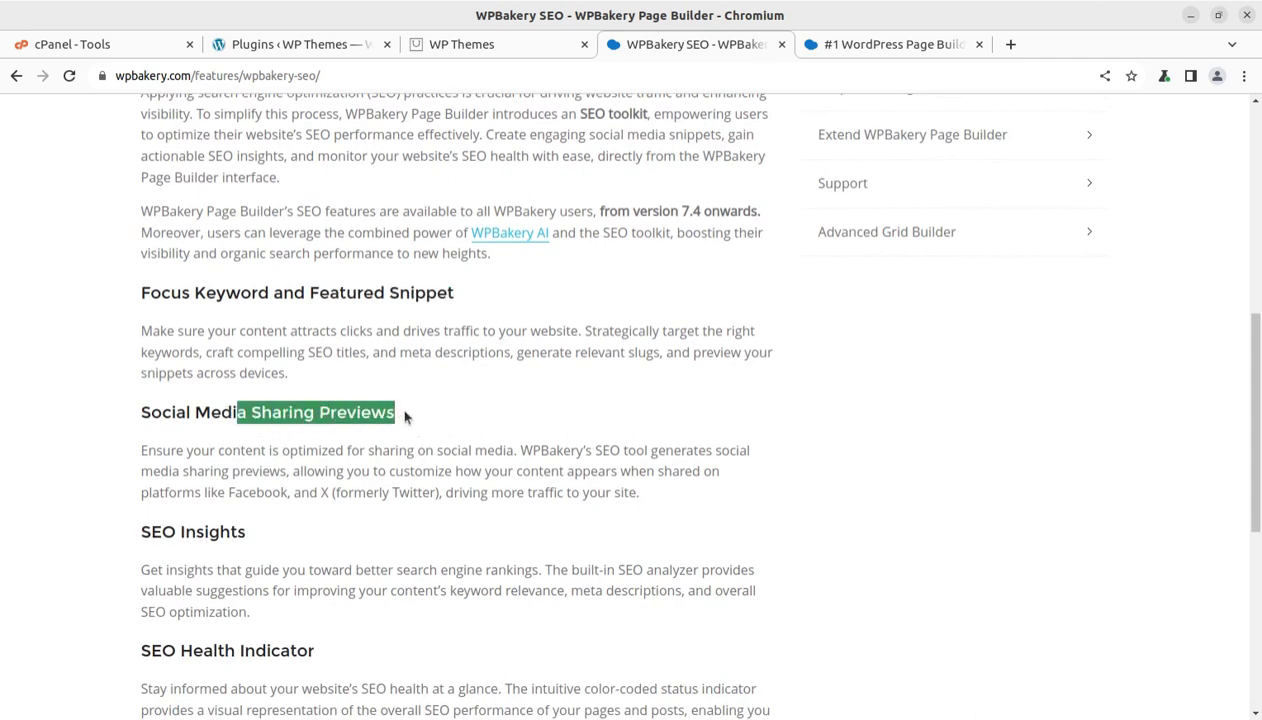
{"action": "scroll", "coordinate": [186, 524], "scroll_direction": "down", "scroll_amount": 5}
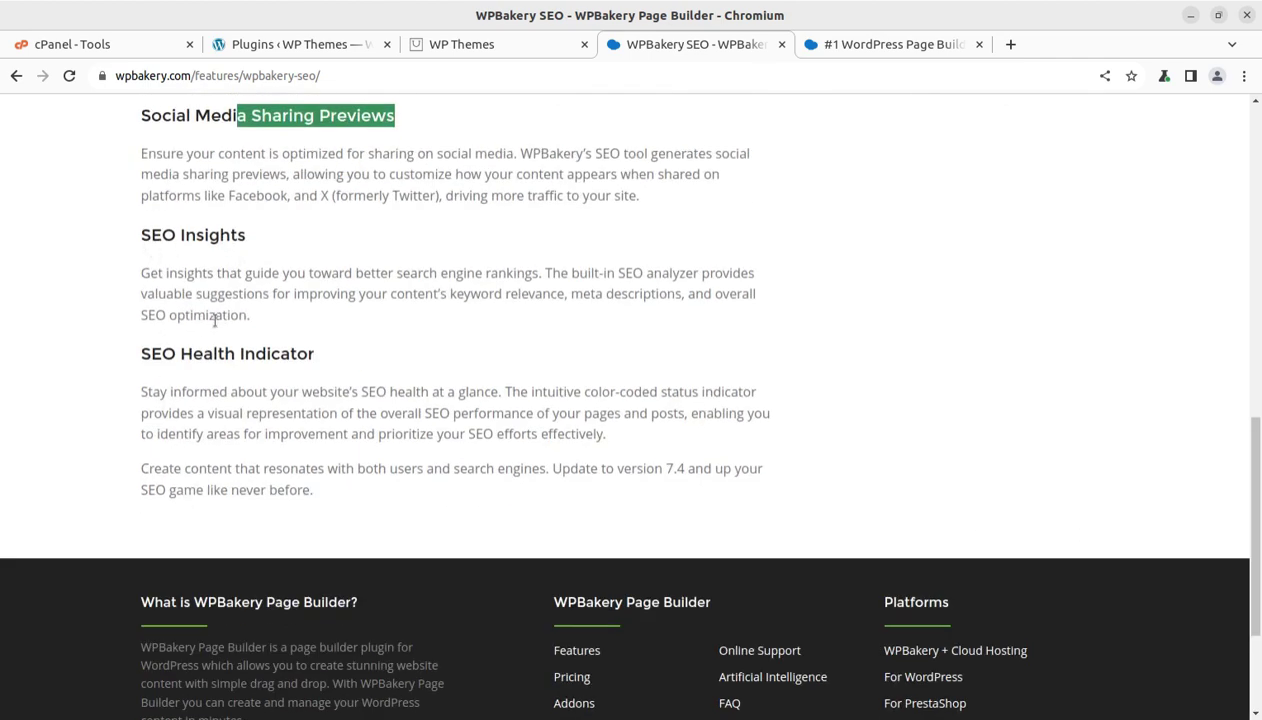
{"action": "left_click_drag", "start_coordinate": [141, 352], "coordinate": [298, 355]}
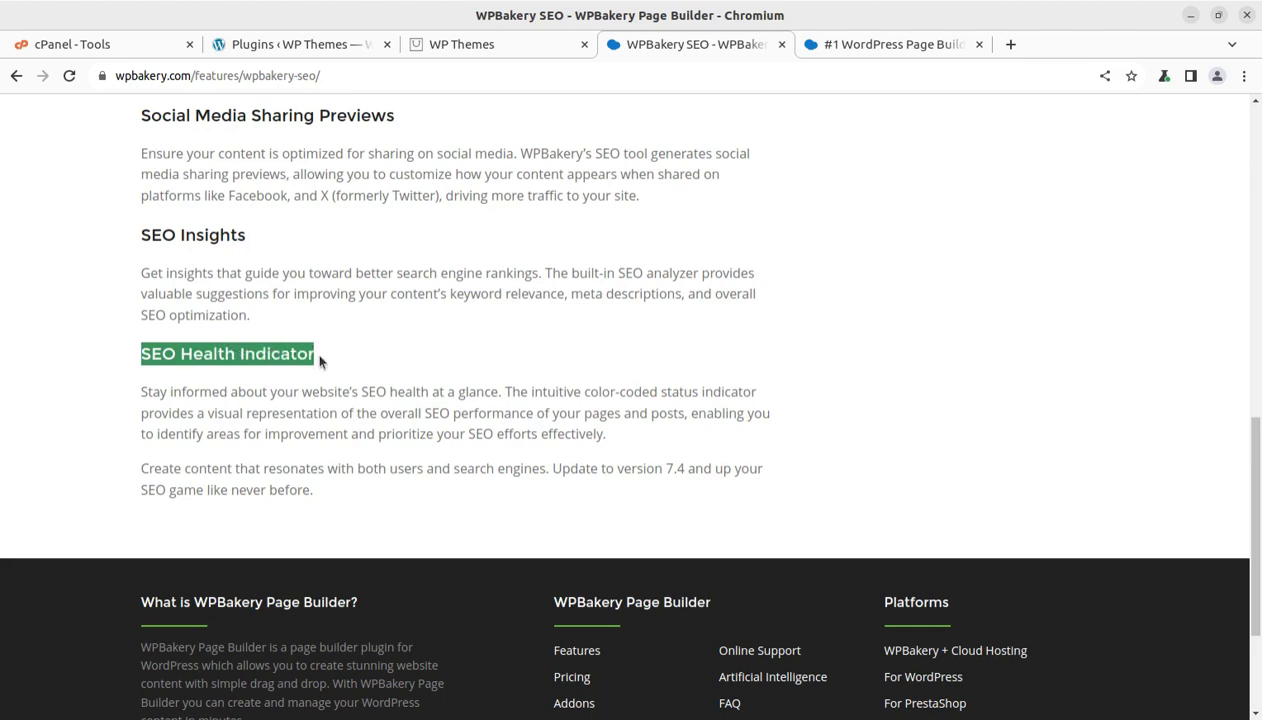
Glance at the wpbakery.com home page, then return to the Orson store page.
{"action": "left_click", "coordinate": [833, 47]}
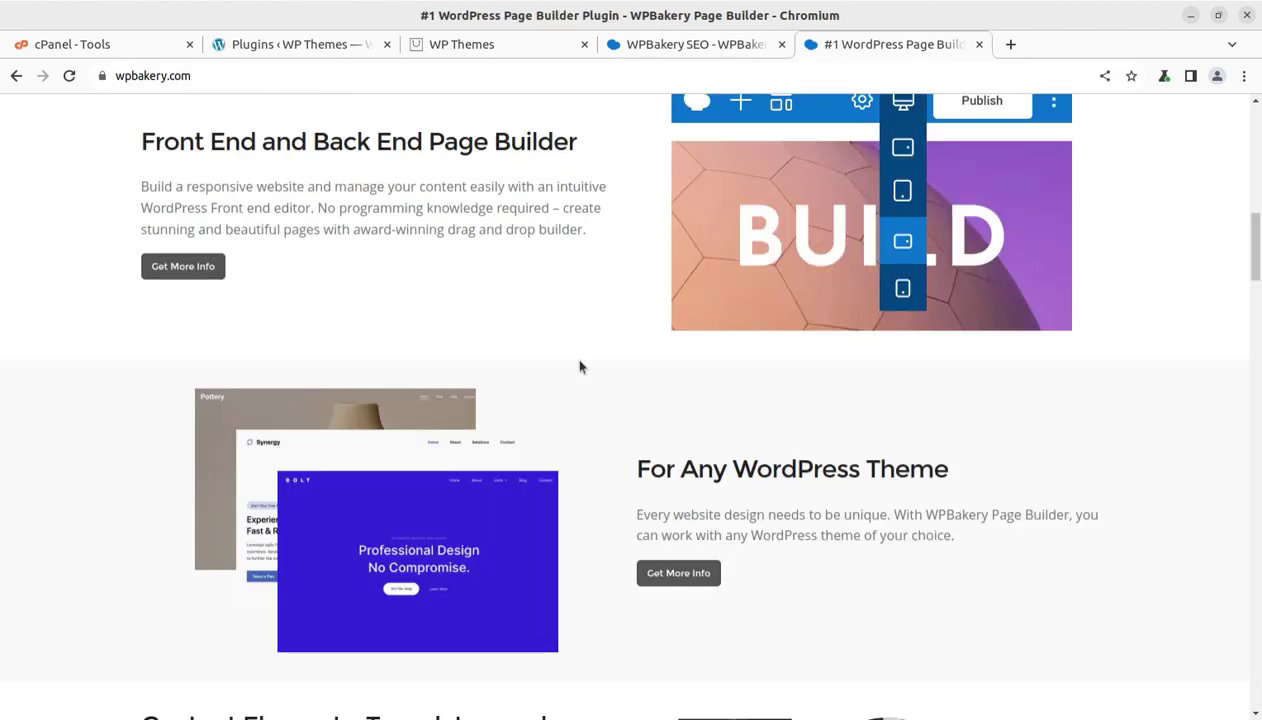
{"action": "scroll", "coordinate": [573, 373], "scroll_direction": "up", "scroll_amount": 10}
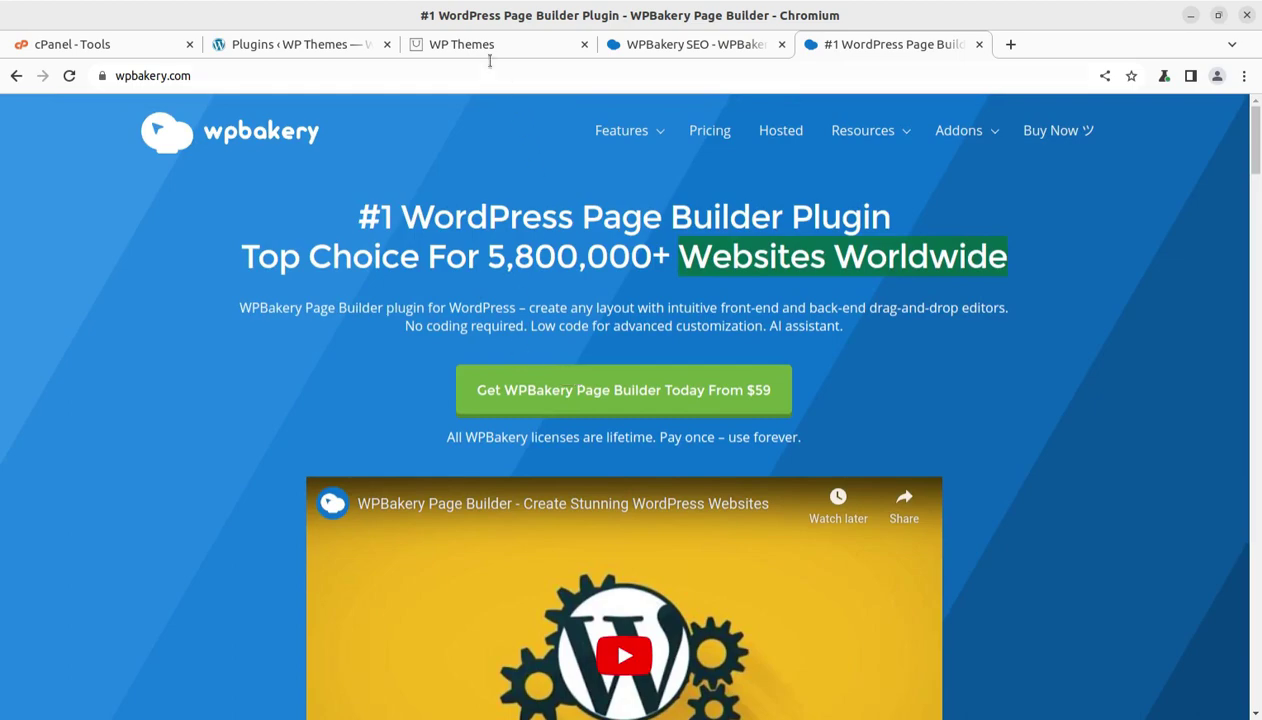
{"action": "left_click", "coordinate": [480, 46]}
{"action": "scroll", "coordinate": [222, 411], "scroll_direction": "down", "scroll_amount": 5}
Open the Orson home page in the WPBakery front-end editor.
{"action": "scroll", "coordinate": [223, 411], "scroll_direction": "up", "scroll_amount": 7}
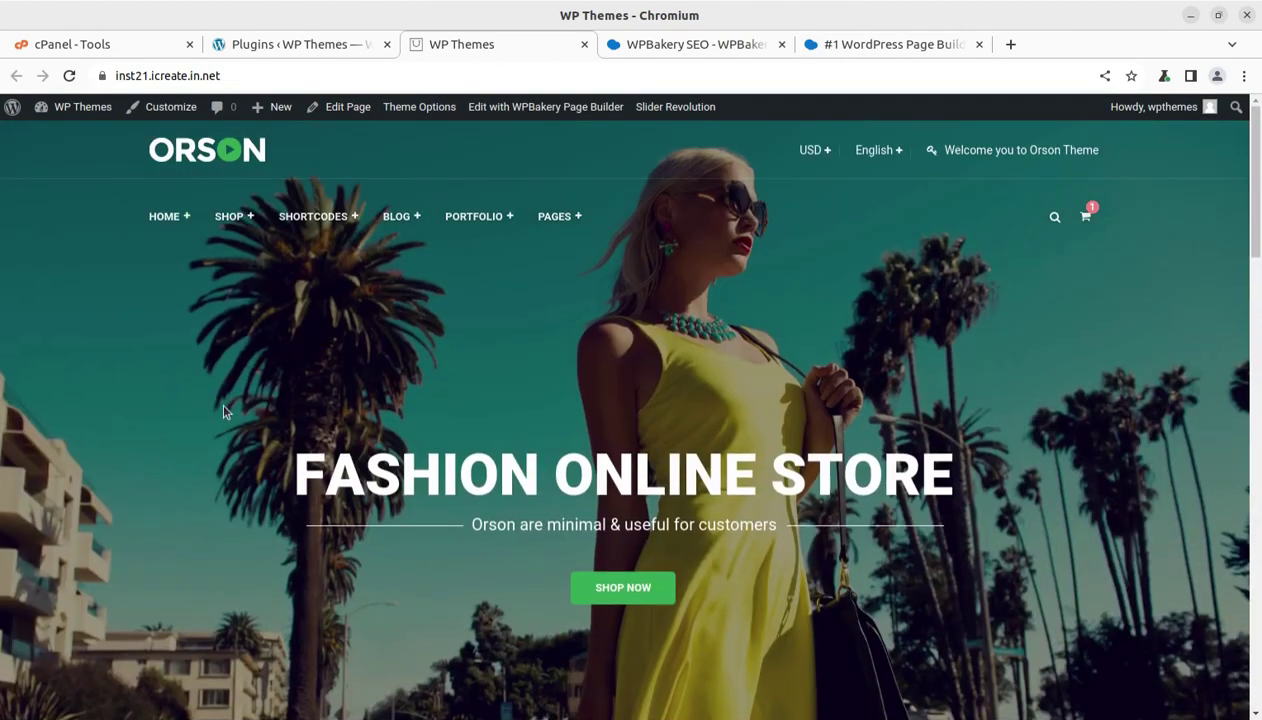
{"action": "left_click", "coordinate": [520, 115]}
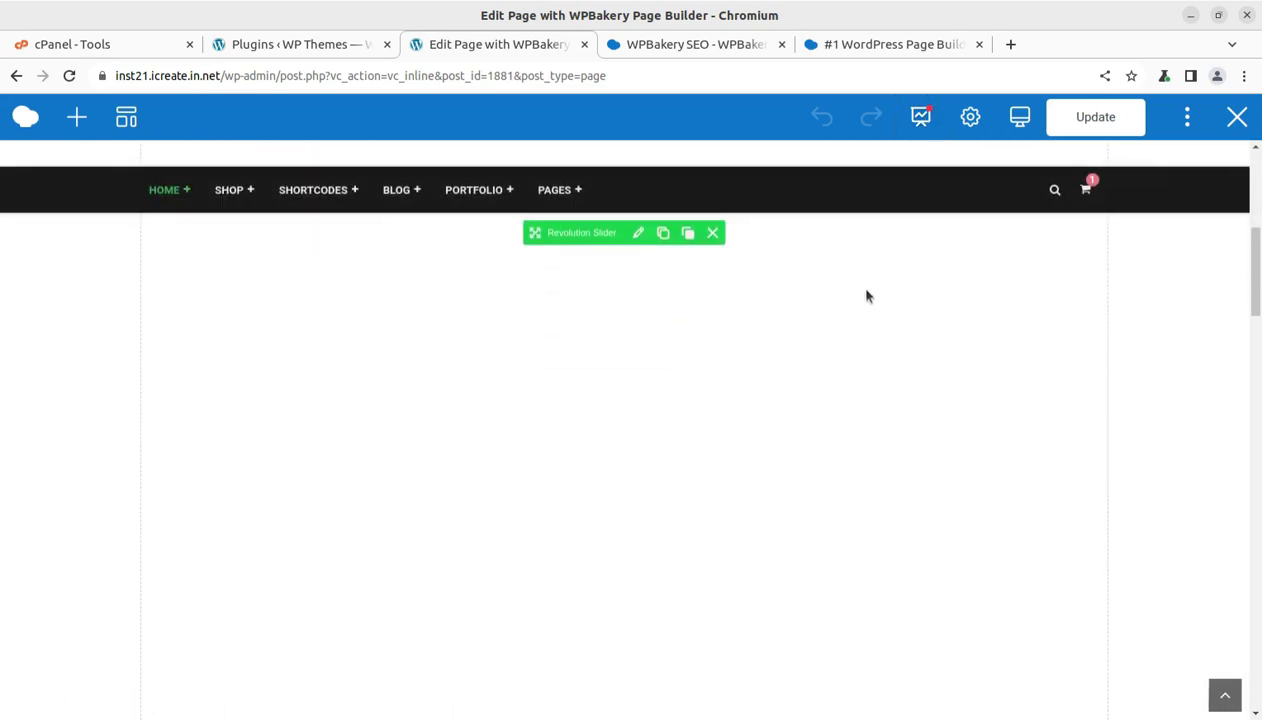
Switch Home 10 to the Backend Editor and highlight the 'New Feature: WPBakery SEO' 7.4 announcement.
{"action": "mouse_move", "coordinate": [1185, 130]}
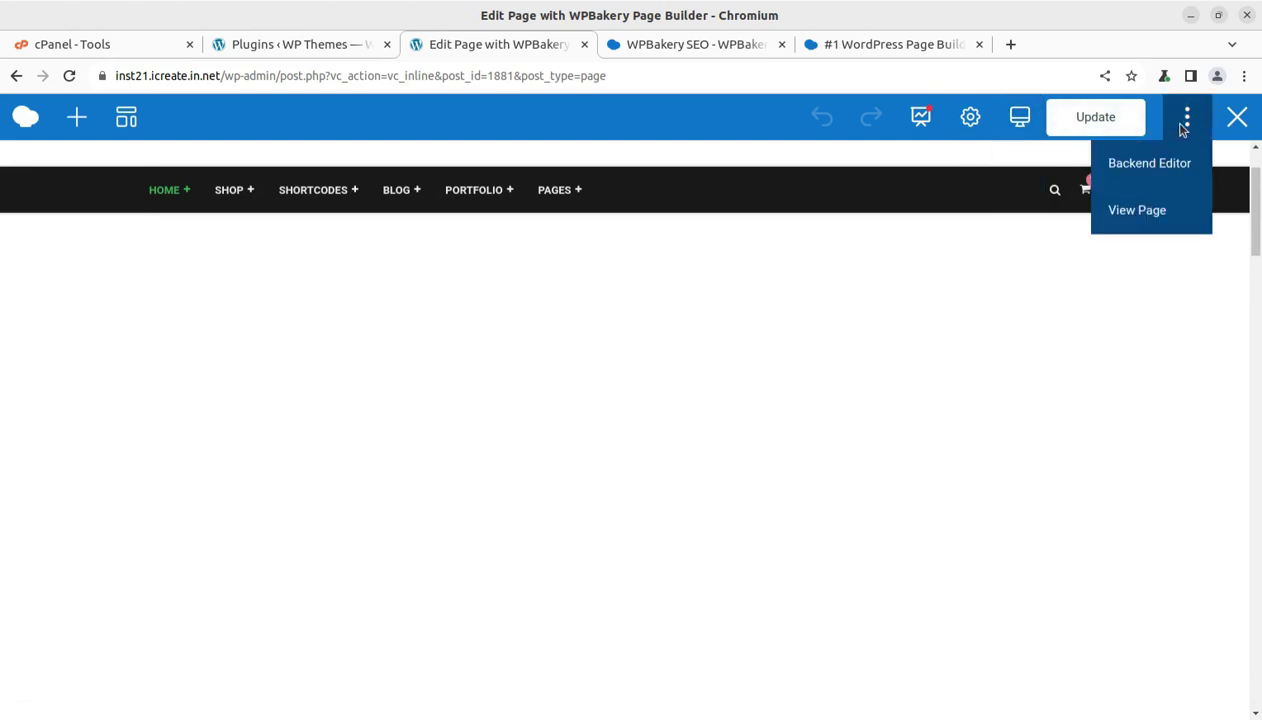
{"action": "left_click", "coordinate": [1148, 168]}
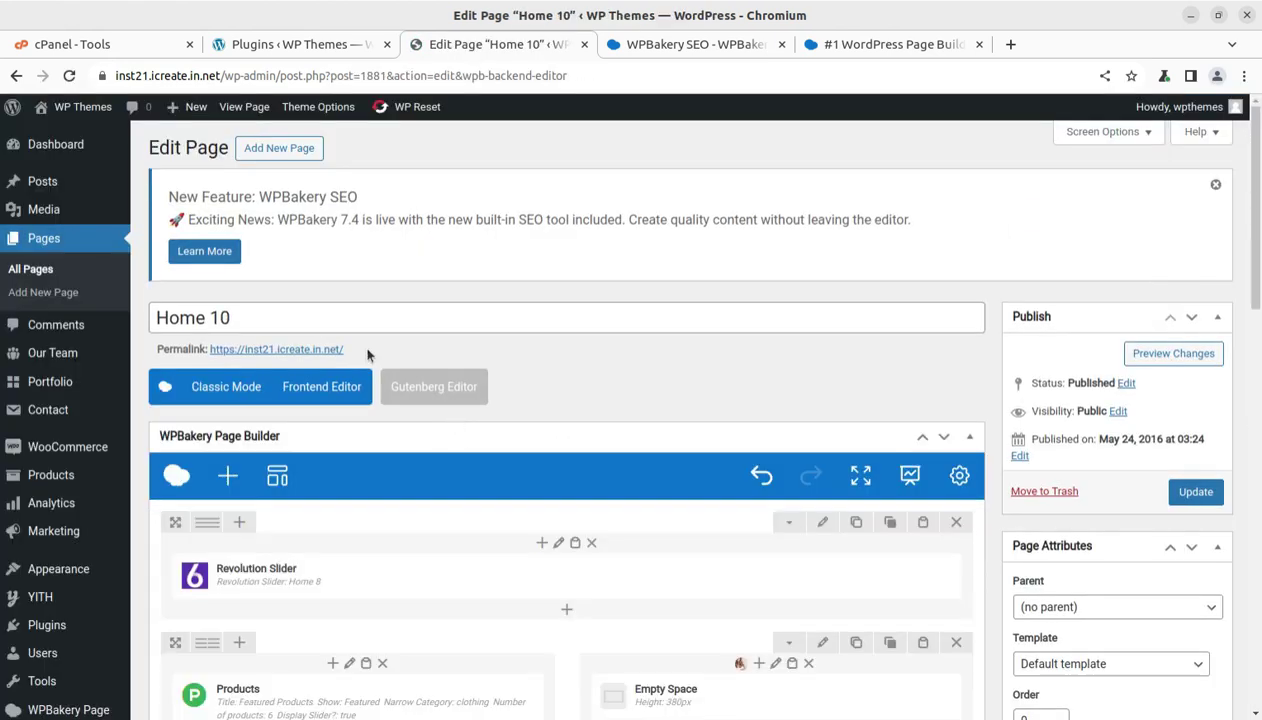
{"action": "left_click_drag", "start_coordinate": [166, 198], "coordinate": [360, 204]}
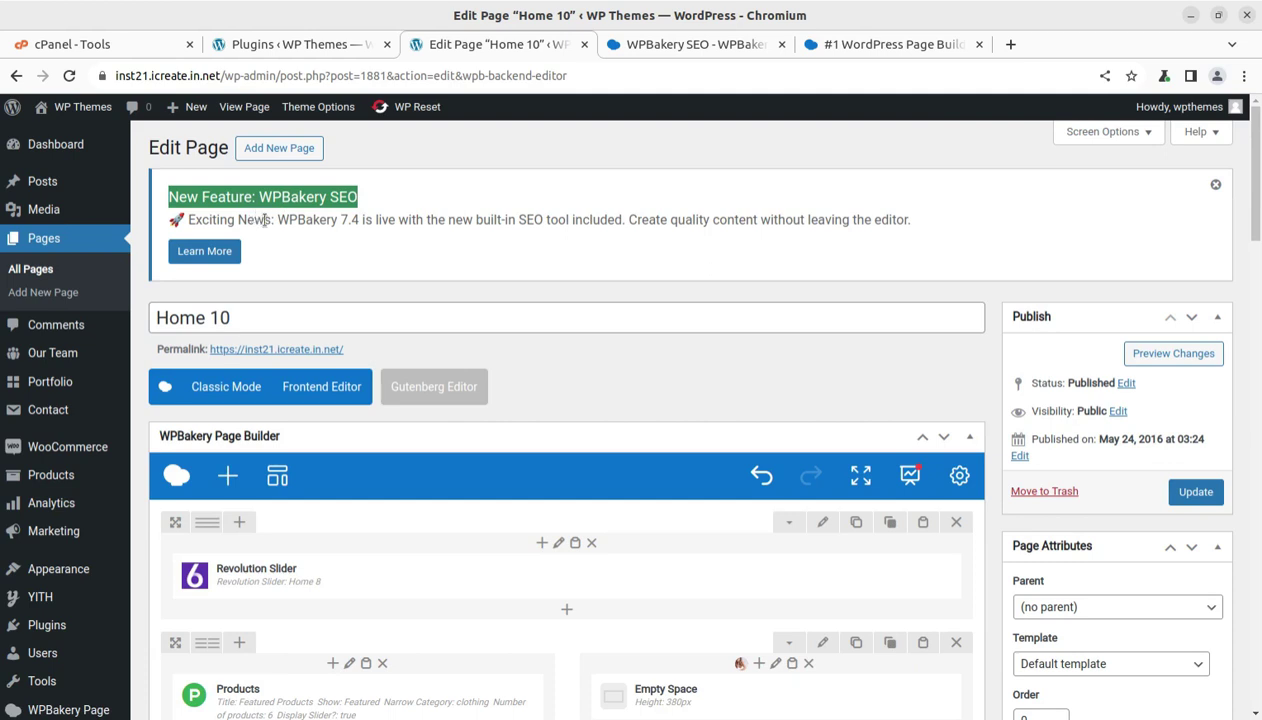
{"action": "left_click_drag", "start_coordinate": [278, 220], "coordinate": [610, 234]}
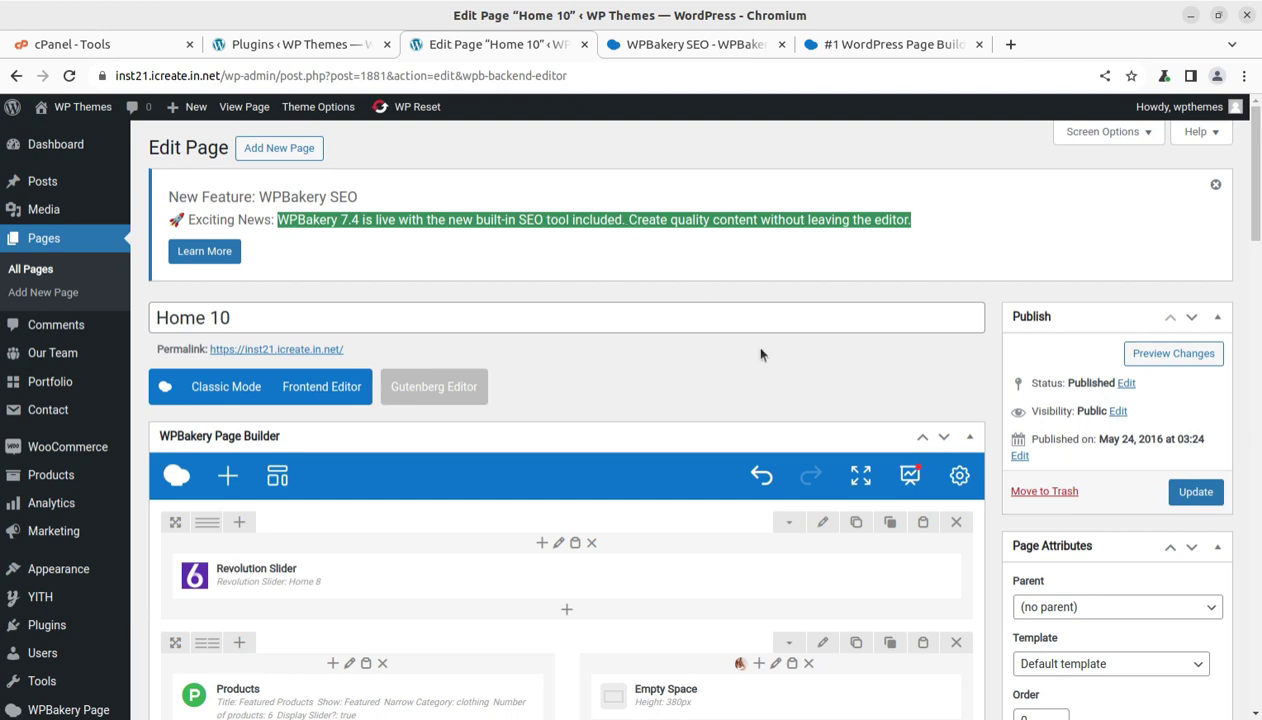
{"action": "scroll", "coordinate": [769, 355], "scroll_direction": "down", "scroll_amount": 3}
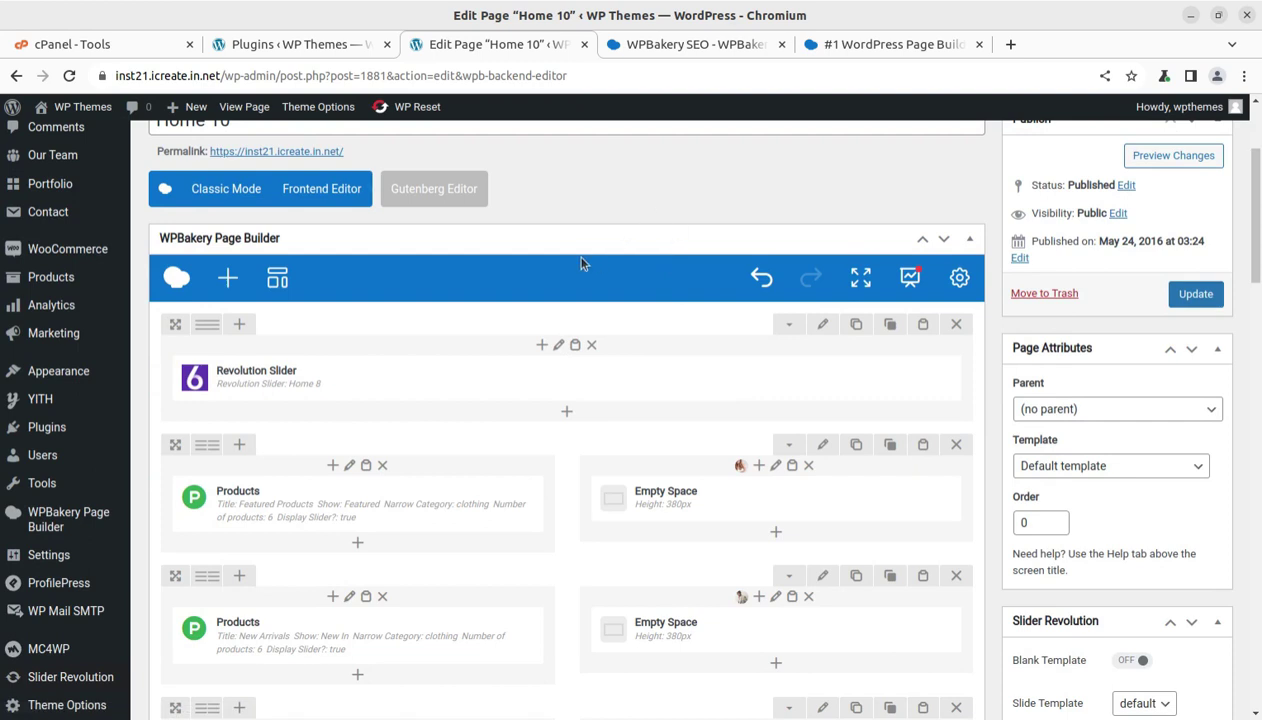
Open Home 10's WPBakery SEO dialog, compare desktop and mobile previews, and select the Focus keyphrase field.
{"action": "left_click", "coordinate": [909, 279]}
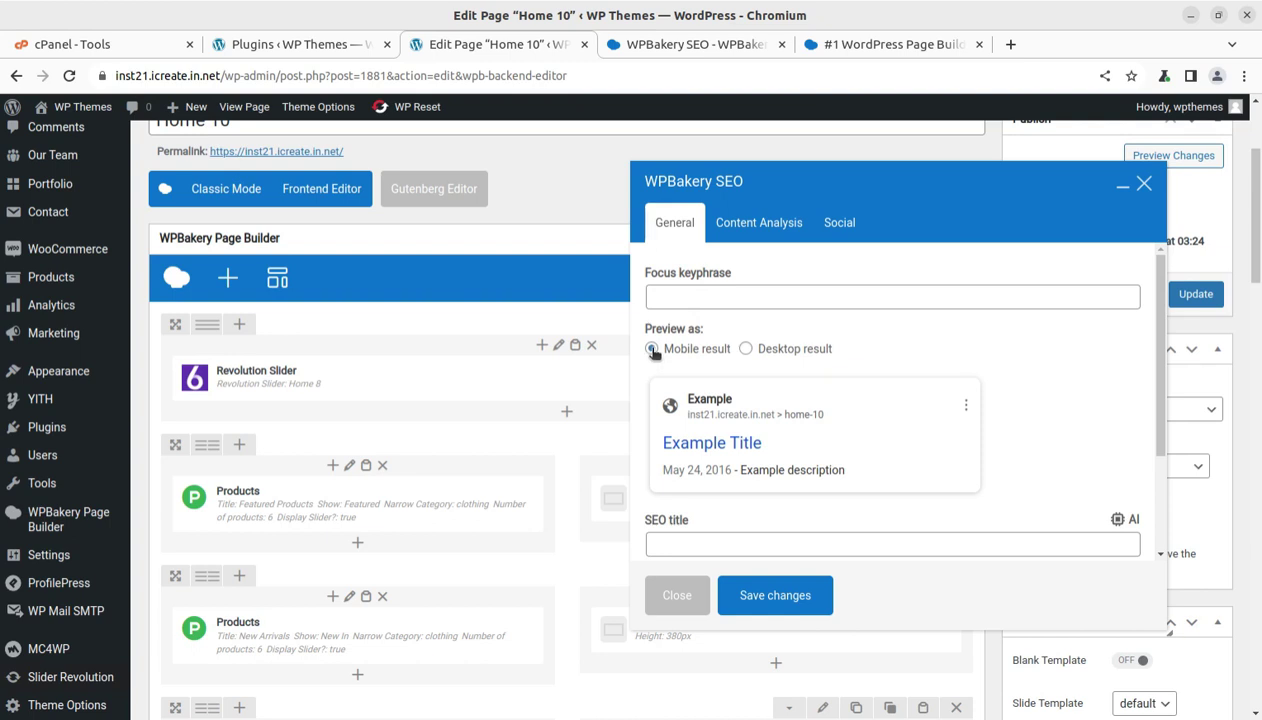
{"action": "left_click", "coordinate": [746, 349]}
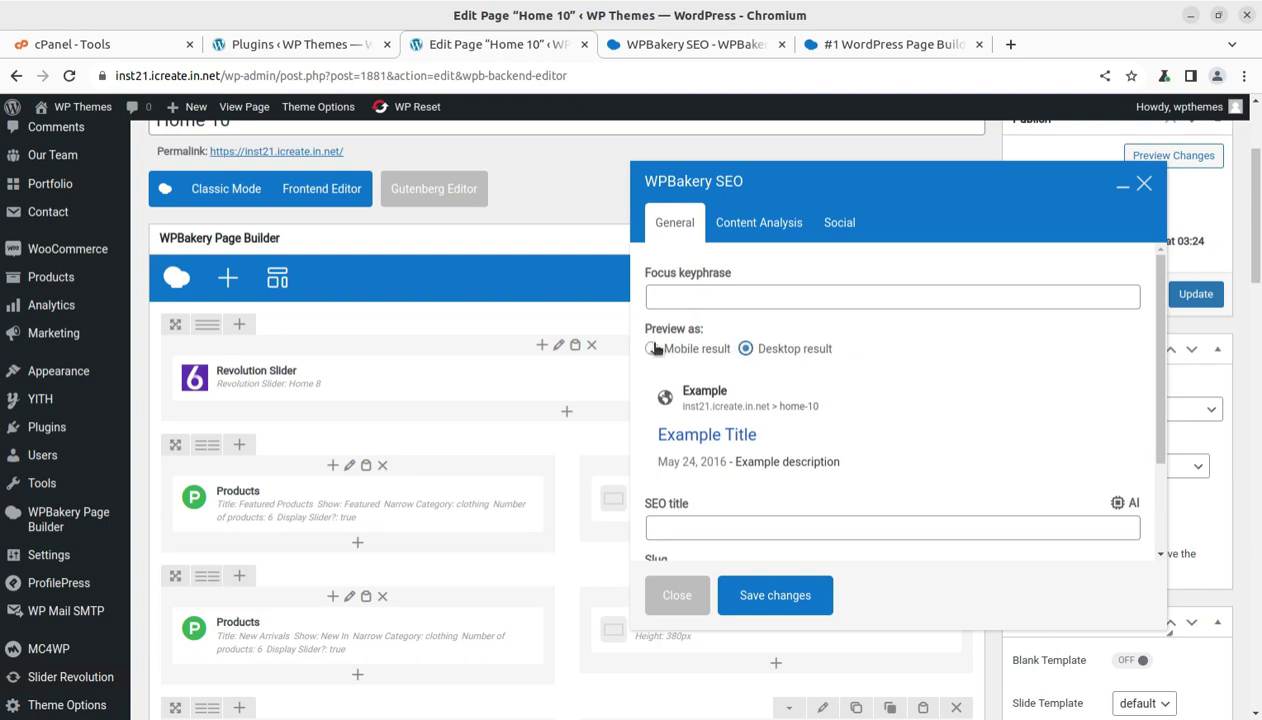
{"action": "left_click", "coordinate": [669, 349]}
{"action": "left_click", "coordinate": [670, 300]}
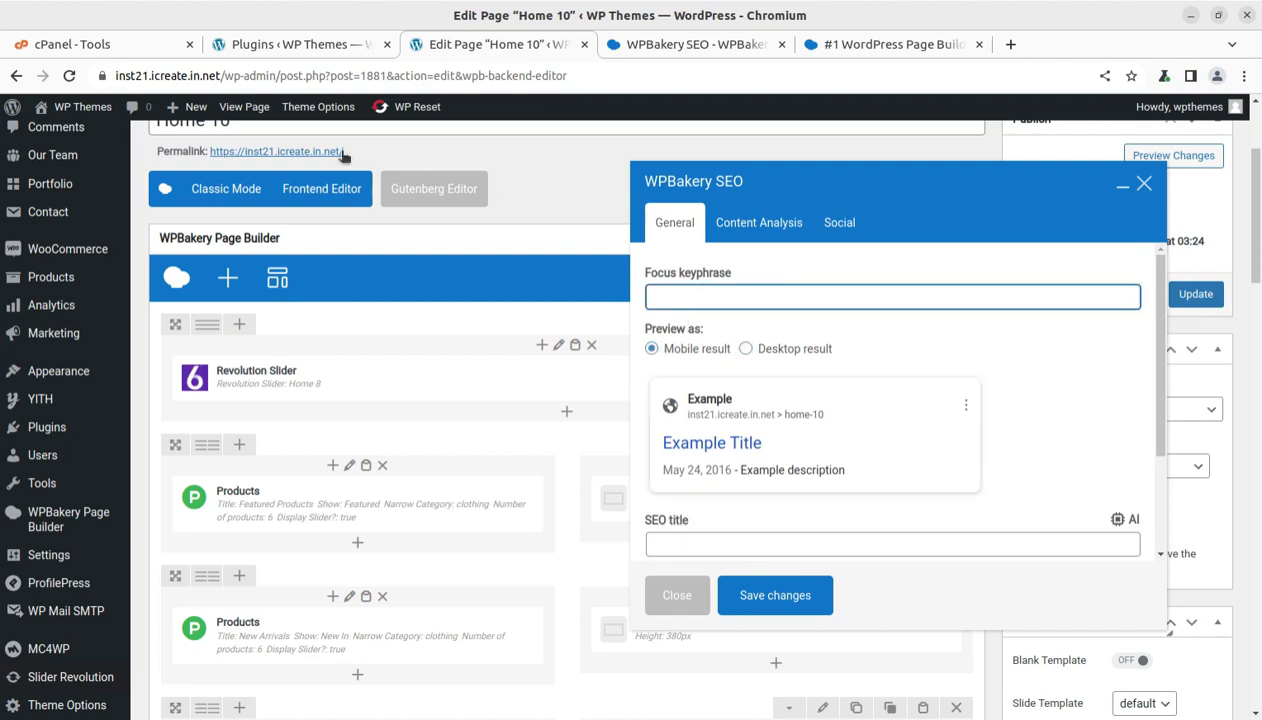
Check WPBakery Page Builder is version 7.4 in Plugins, then open the store front end in a new tab.
{"action": "left_click", "coordinate": [686, 44]}
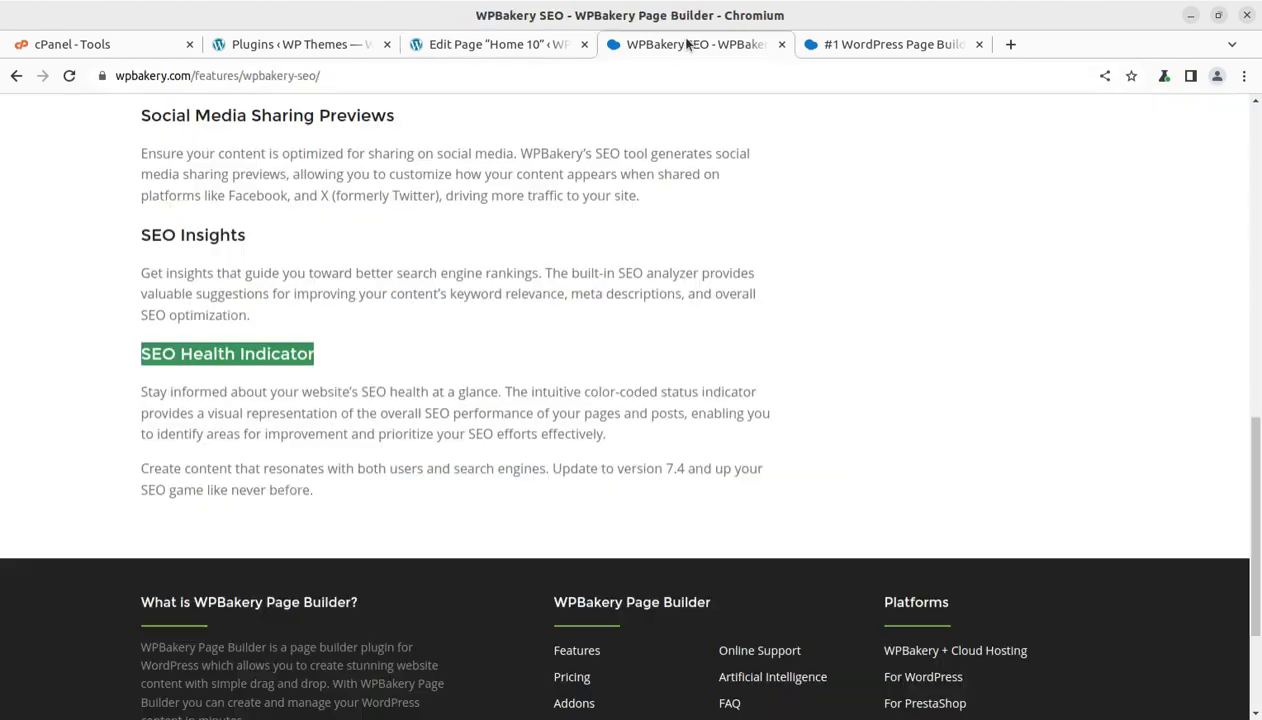
{"action": "left_click", "coordinate": [462, 44]}
{"action": "left_click", "coordinate": [259, 45]}
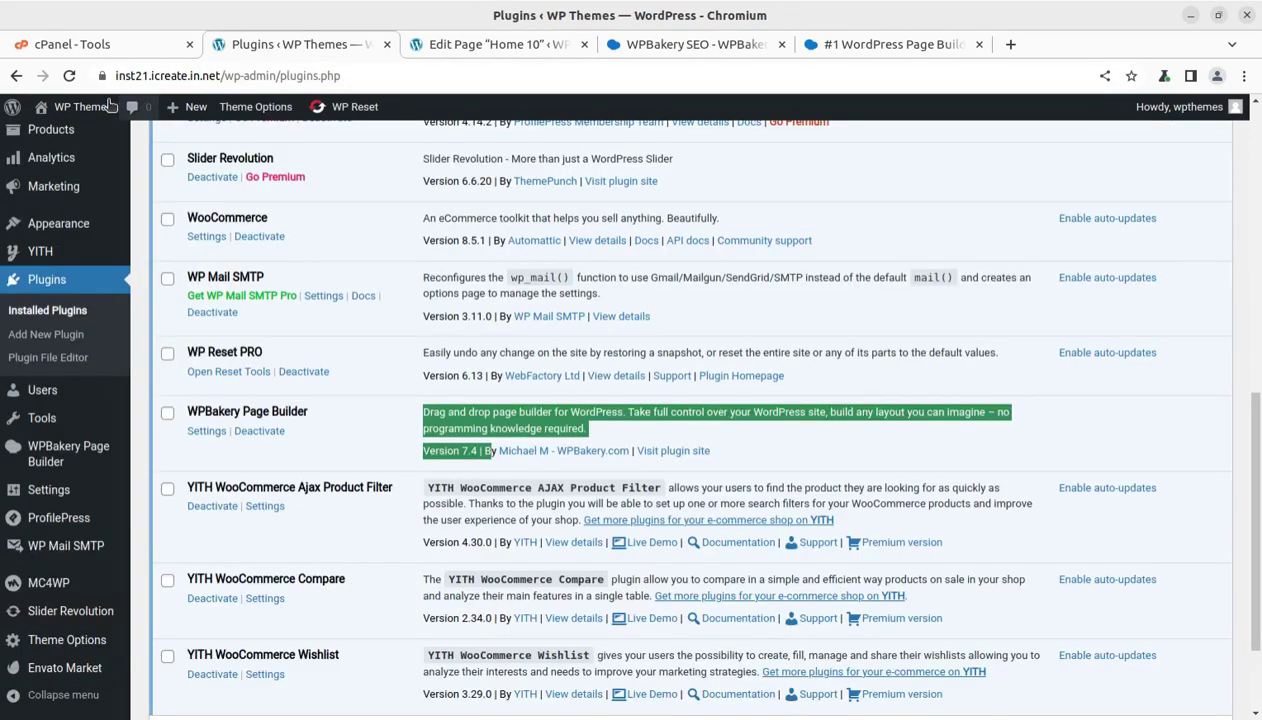
{"action": "mouse_move", "coordinate": [80, 106]}
{"action": "middle_click", "coordinate": [70, 132]}
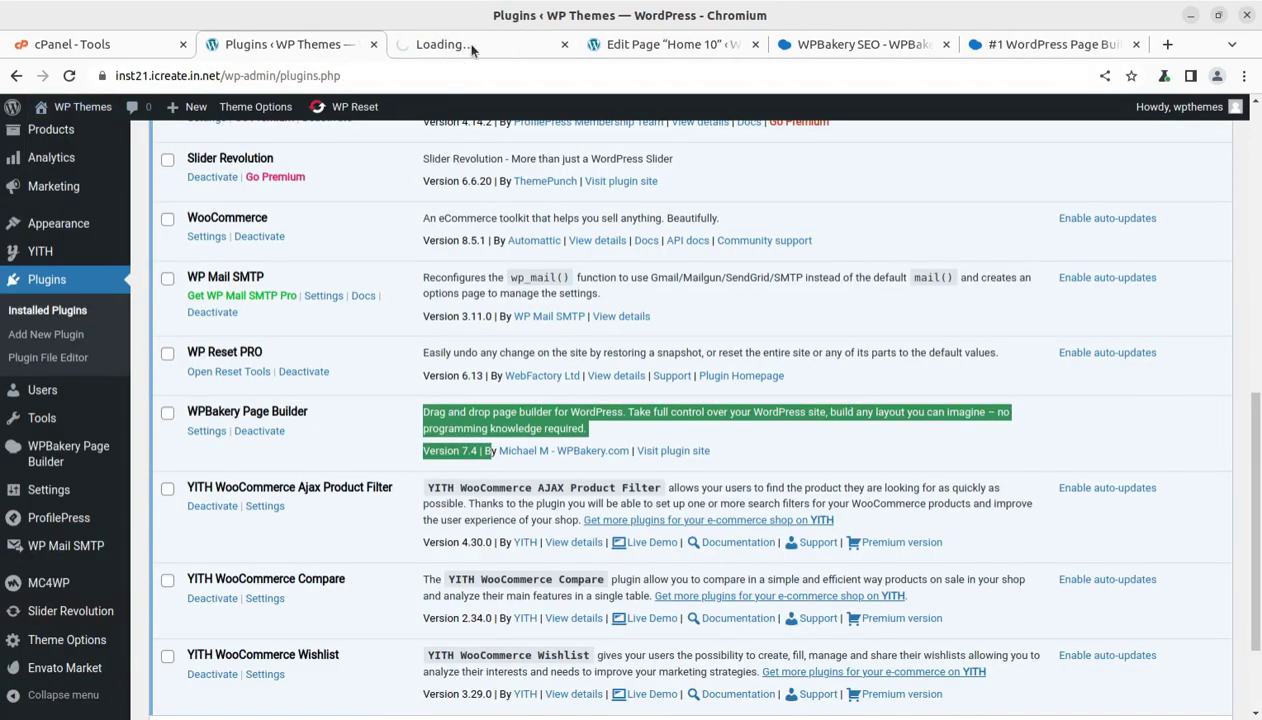
{"action": "left_click", "coordinate": [464, 44]}
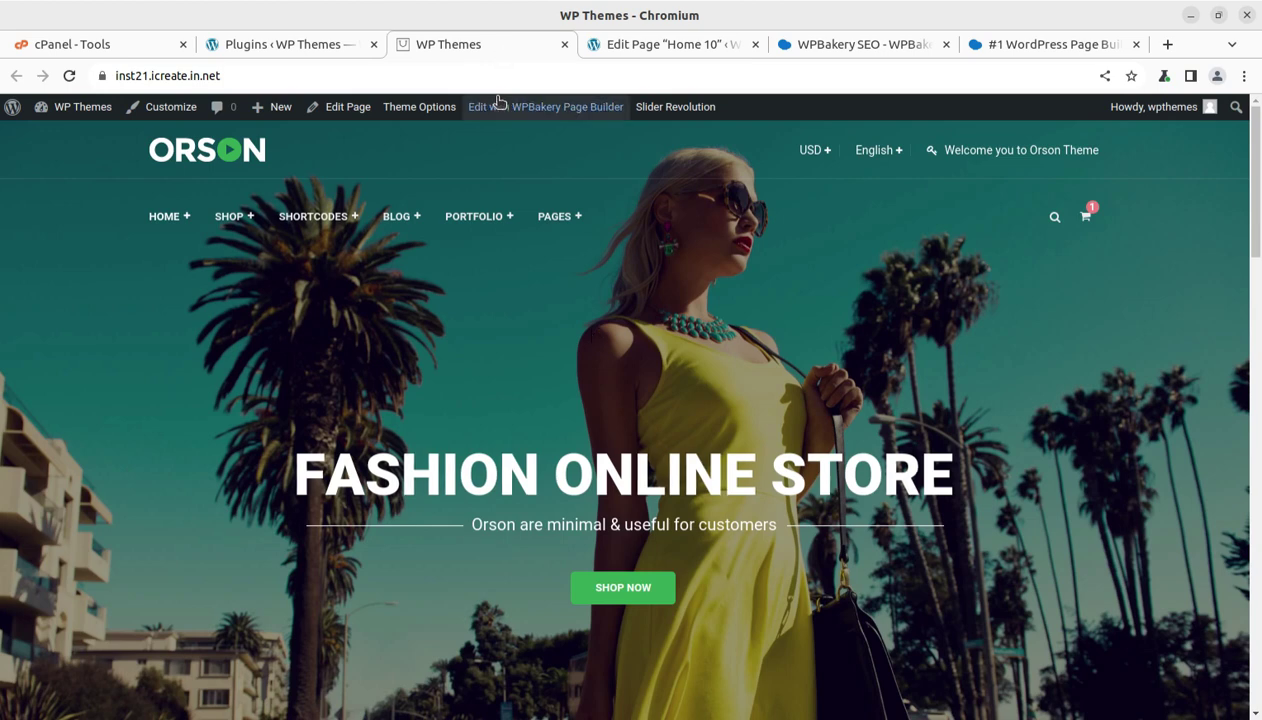
Scroll the Orson storefront down through Featured Products and back up to the Fashion Online Store banner.
{"action": "scroll", "coordinate": [508, 322], "scroll_direction": "down", "scroll_amount": 3}
{"action": "scroll", "coordinate": [507, 330], "scroll_direction": "down", "scroll_amount": 2}
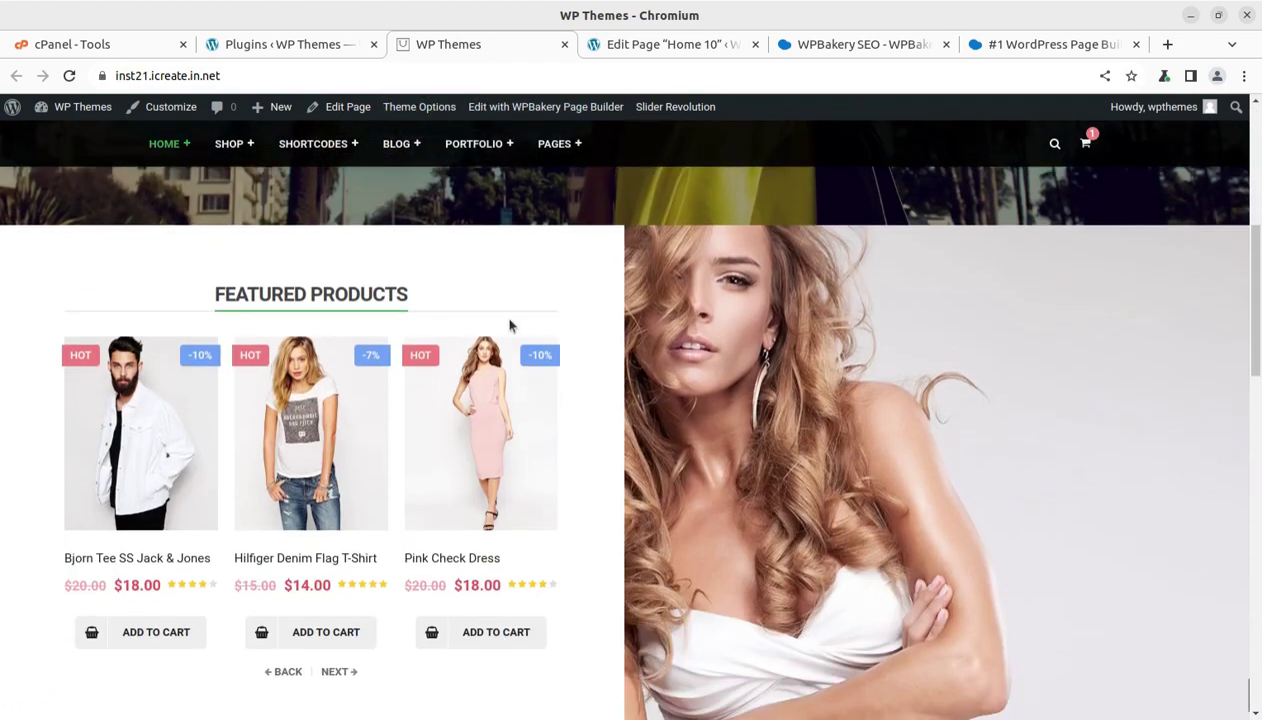
{"action": "scroll", "coordinate": [388, 368], "scroll_direction": "up", "scroll_amount": 4}
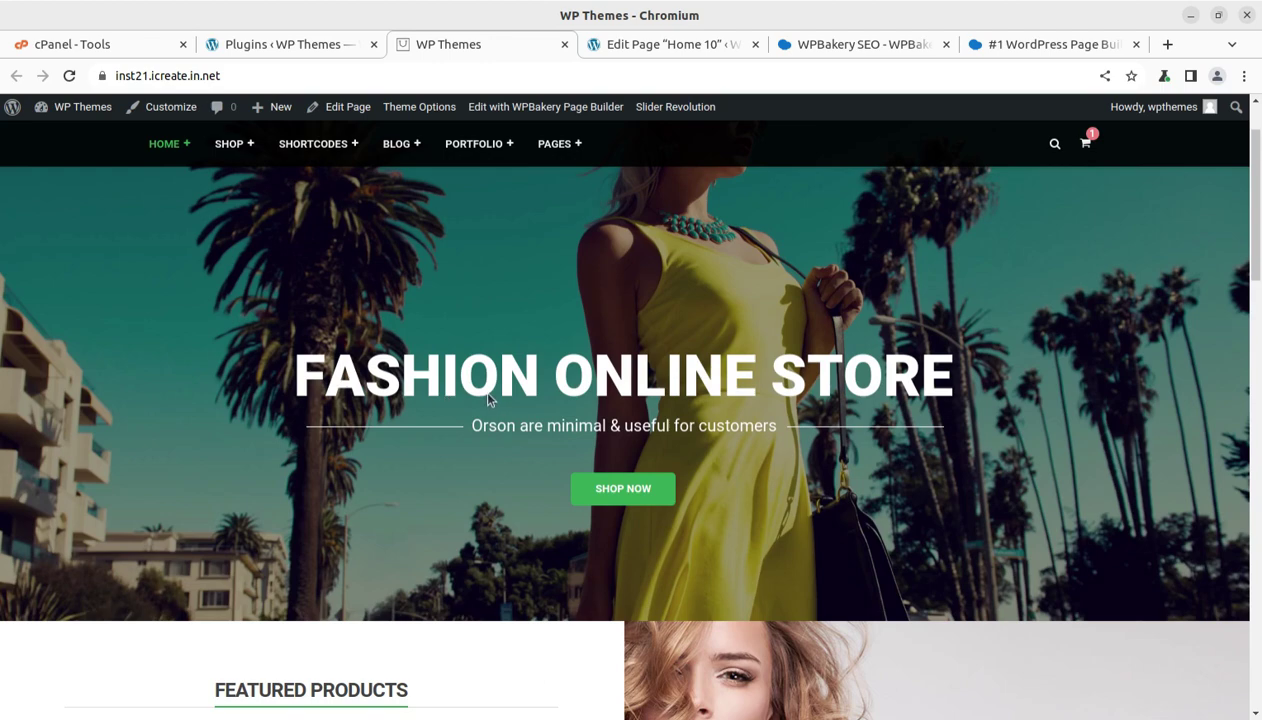
{"action": "scroll", "coordinate": [565, 400], "scroll_direction": "down", "scroll_amount": 3}
{"action": "scroll", "coordinate": [453, 404], "scroll_direction": "down", "scroll_amount": 2}
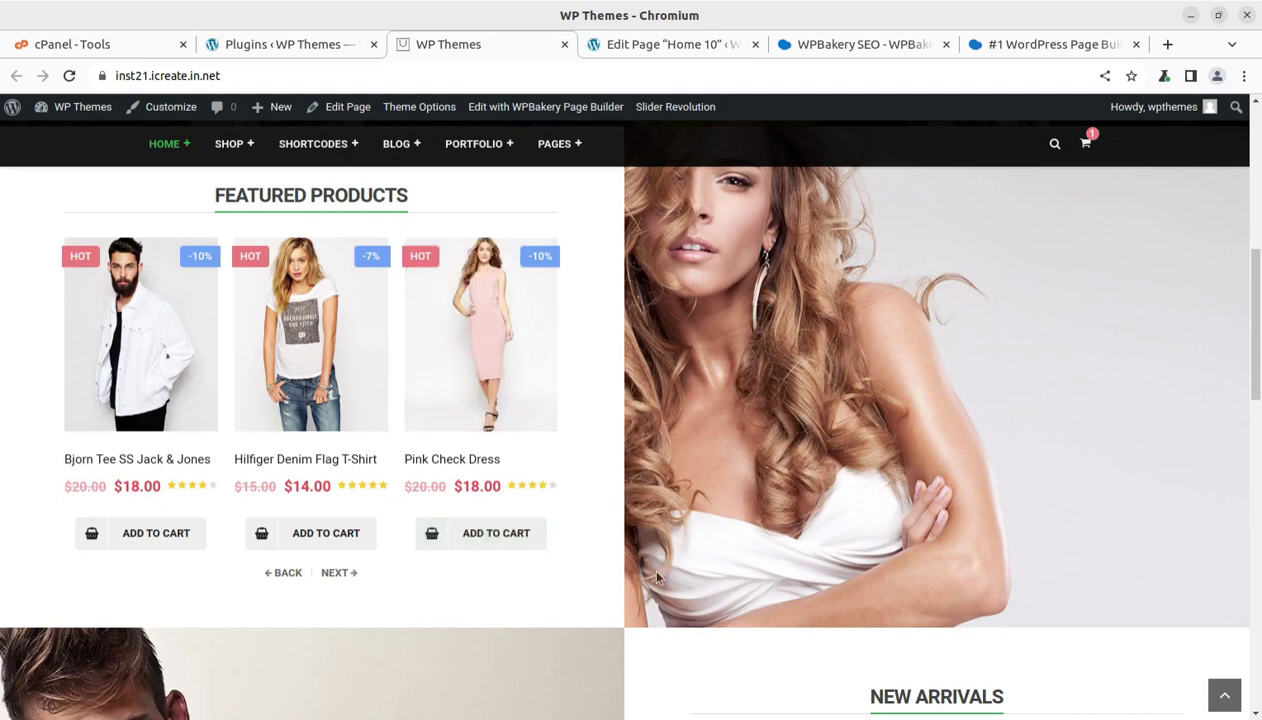
{"action": "scroll", "coordinate": [640, 565], "scroll_direction": "down", "scroll_amount": 3}
{"action": "scroll", "coordinate": [632, 558], "scroll_direction": "up", "scroll_amount": 4}
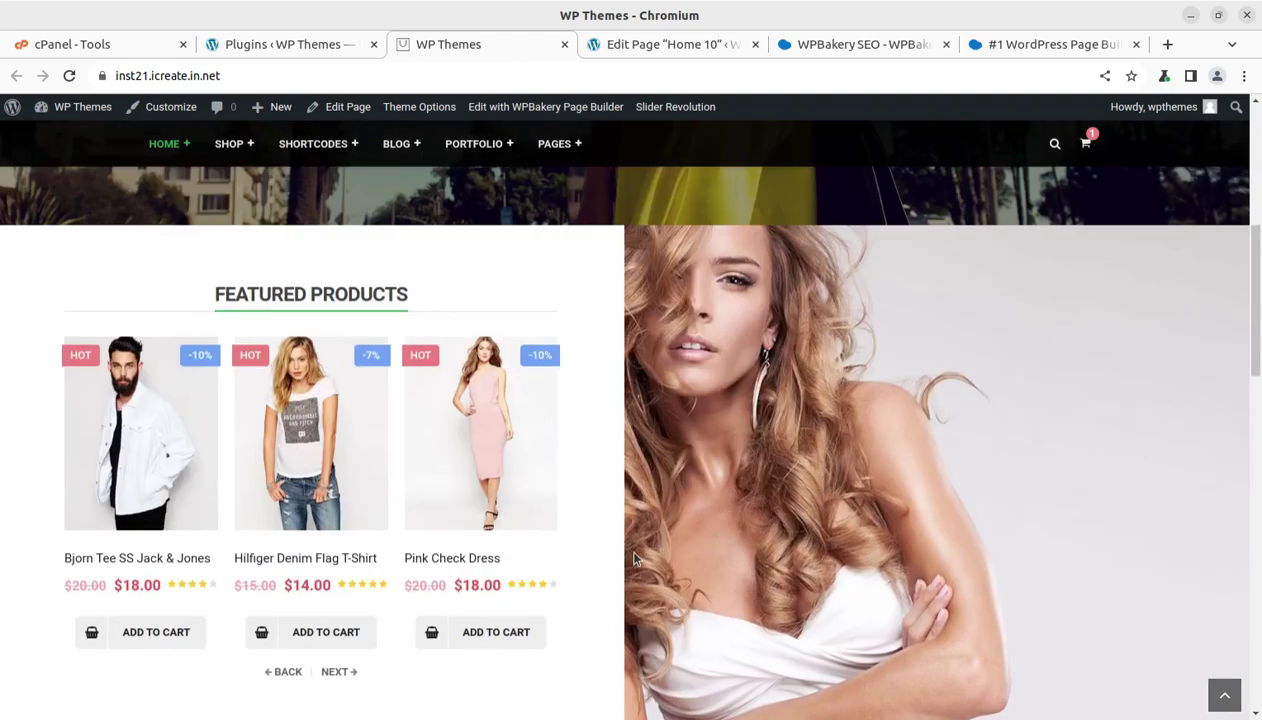
{"action": "scroll", "coordinate": [488, 405], "scroll_direction": "up", "scroll_amount": 4}
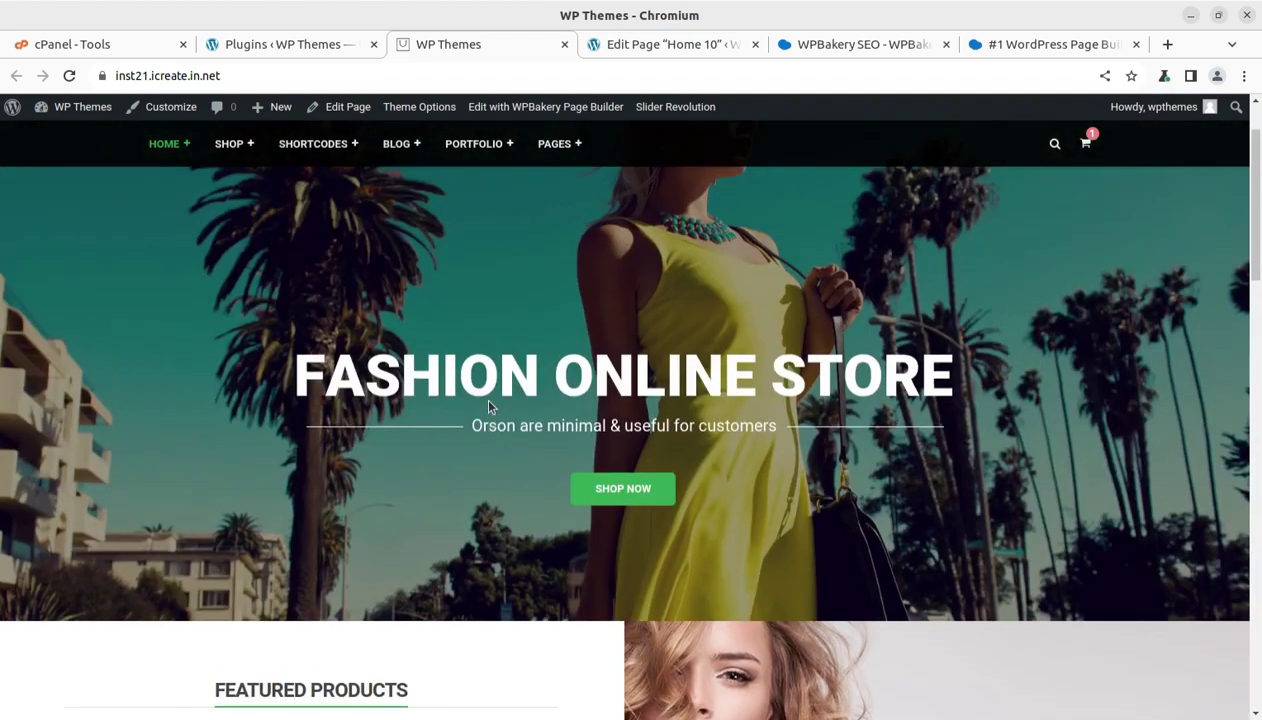
Back in Home 10's SEO settings, set the focus keyphrase to 'Online Fashion Store'.
{"action": "left_click", "coordinate": [818, 48]}
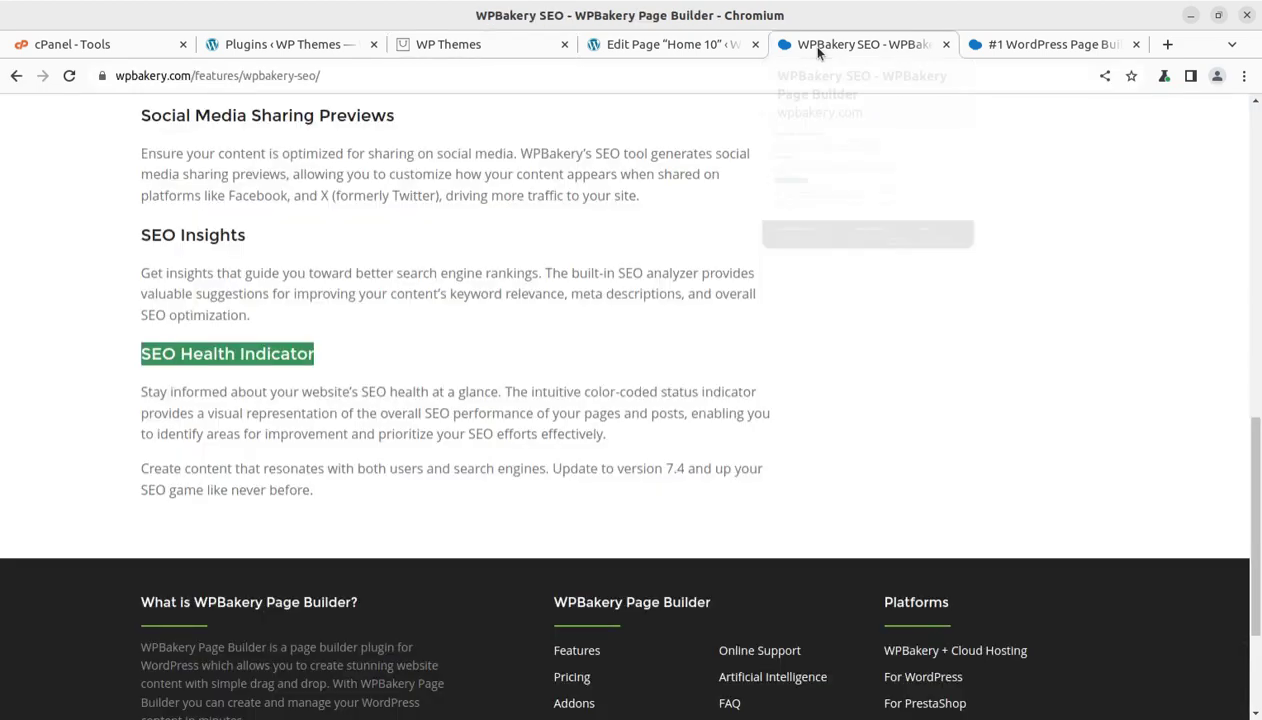
{"action": "left_click", "coordinate": [676, 46]}
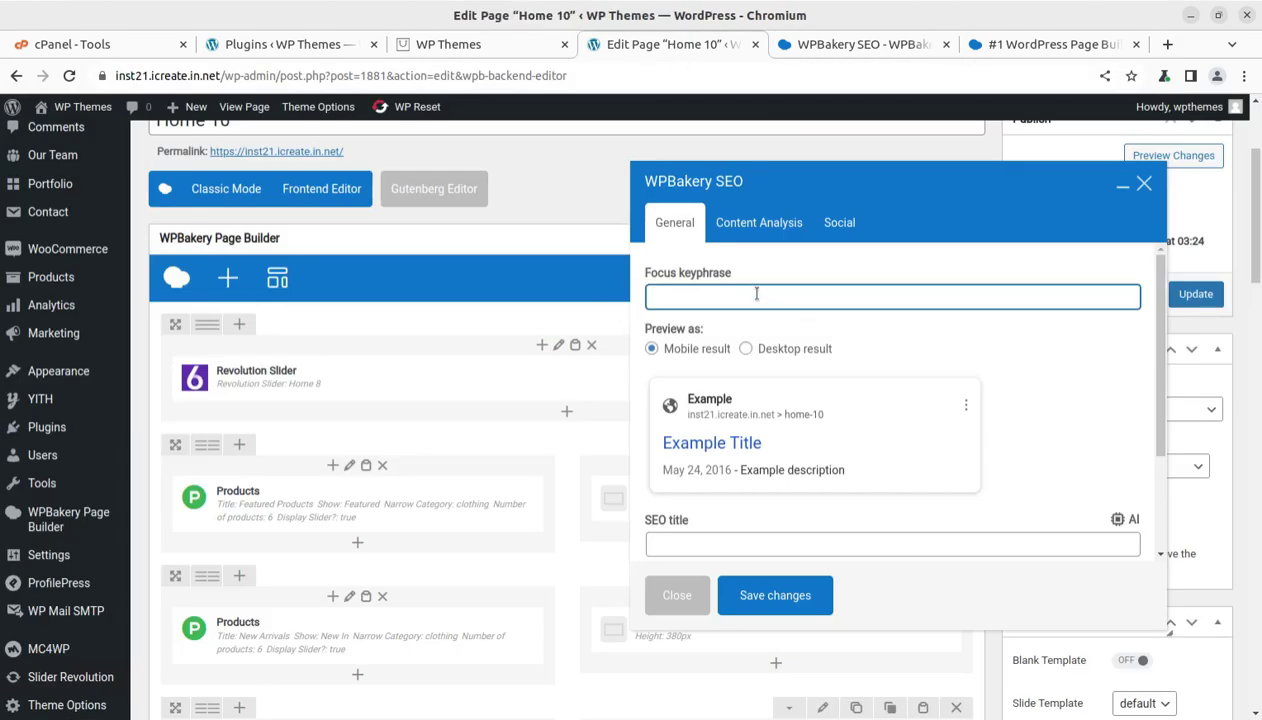
{"action": "type", "text": "Online Fashion Stor"}
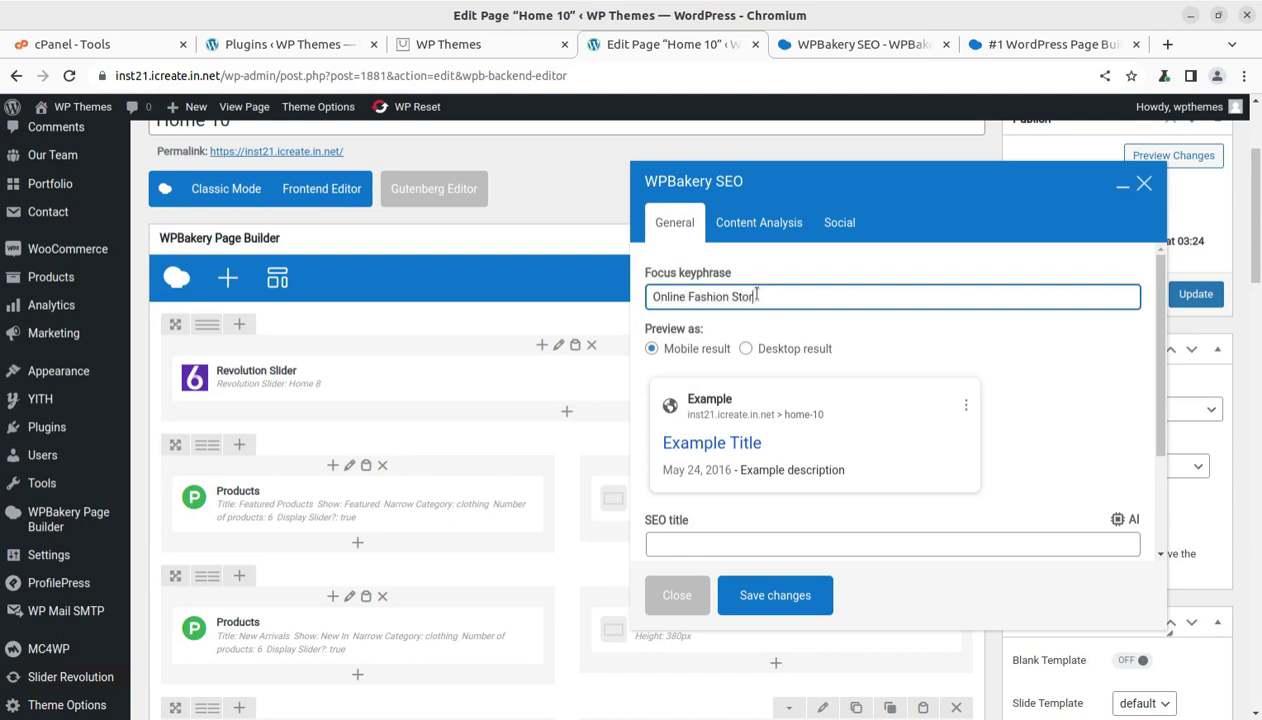
{"action": "type", "text": "e"}
{"action": "scroll", "coordinate": [751, 433], "scroll_direction": "down", "scroll_amount": 2}
Enter the SEO title 'Top Selling Fashion Products now available in your area'.
{"action": "left_click", "coordinate": [702, 446]}
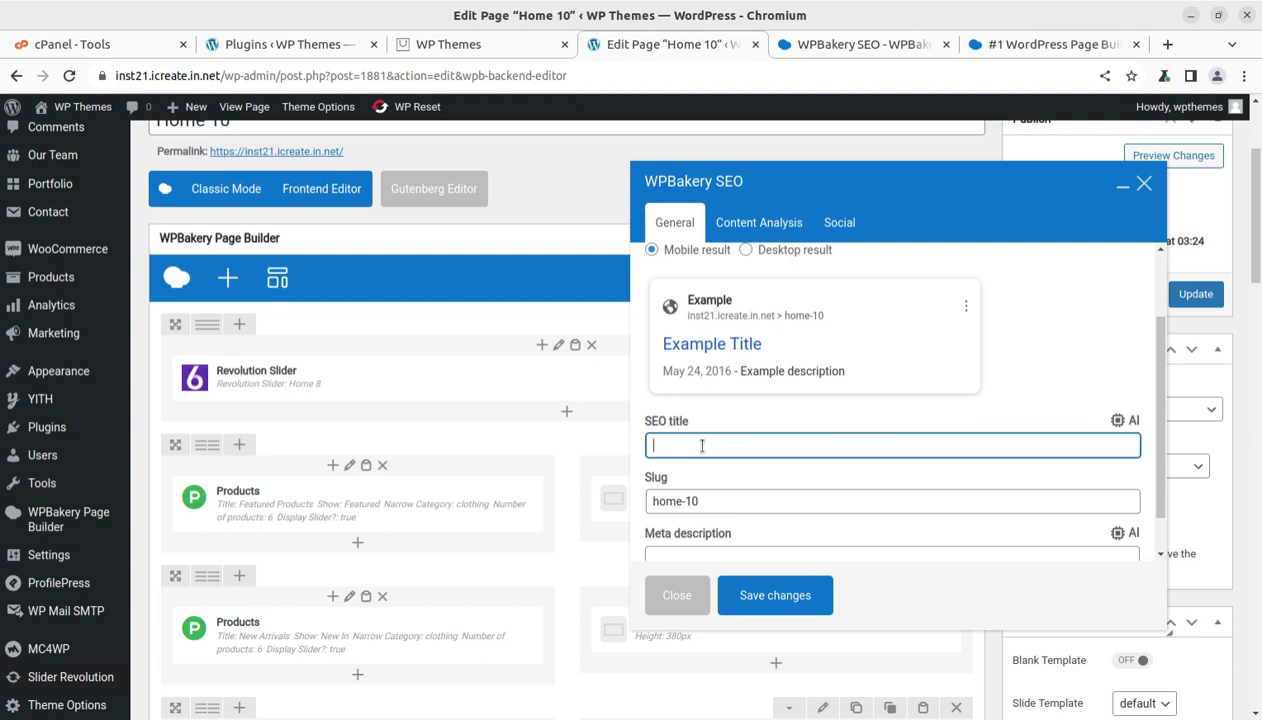
{"action": "type", "text": "Top"}
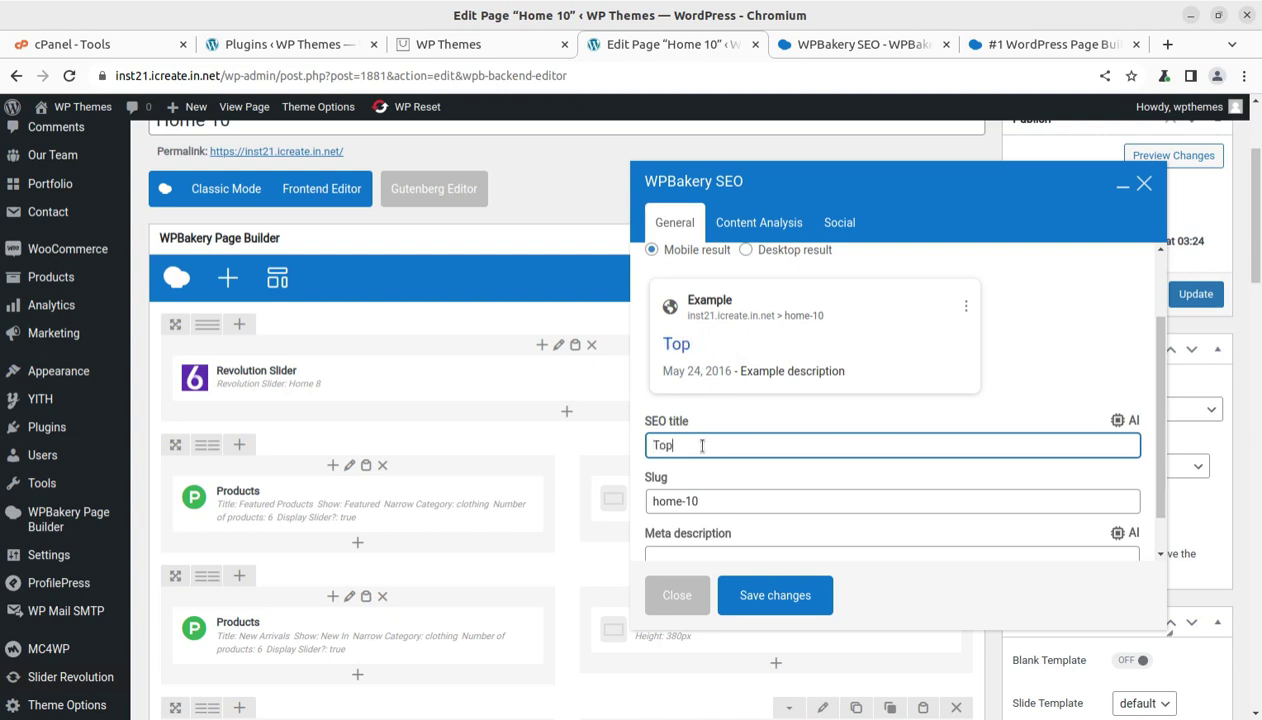
{"action": "type", "text": " Selling "}
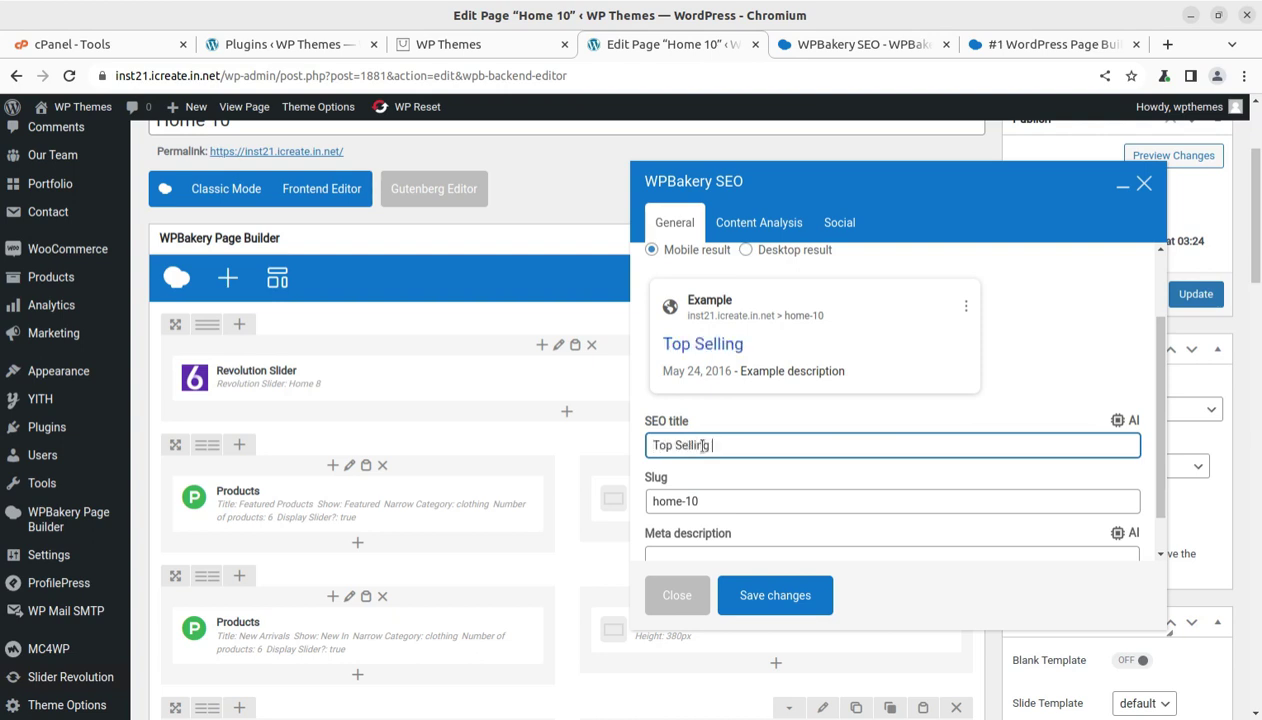
{"action": "type", "text": "Fashion P"}
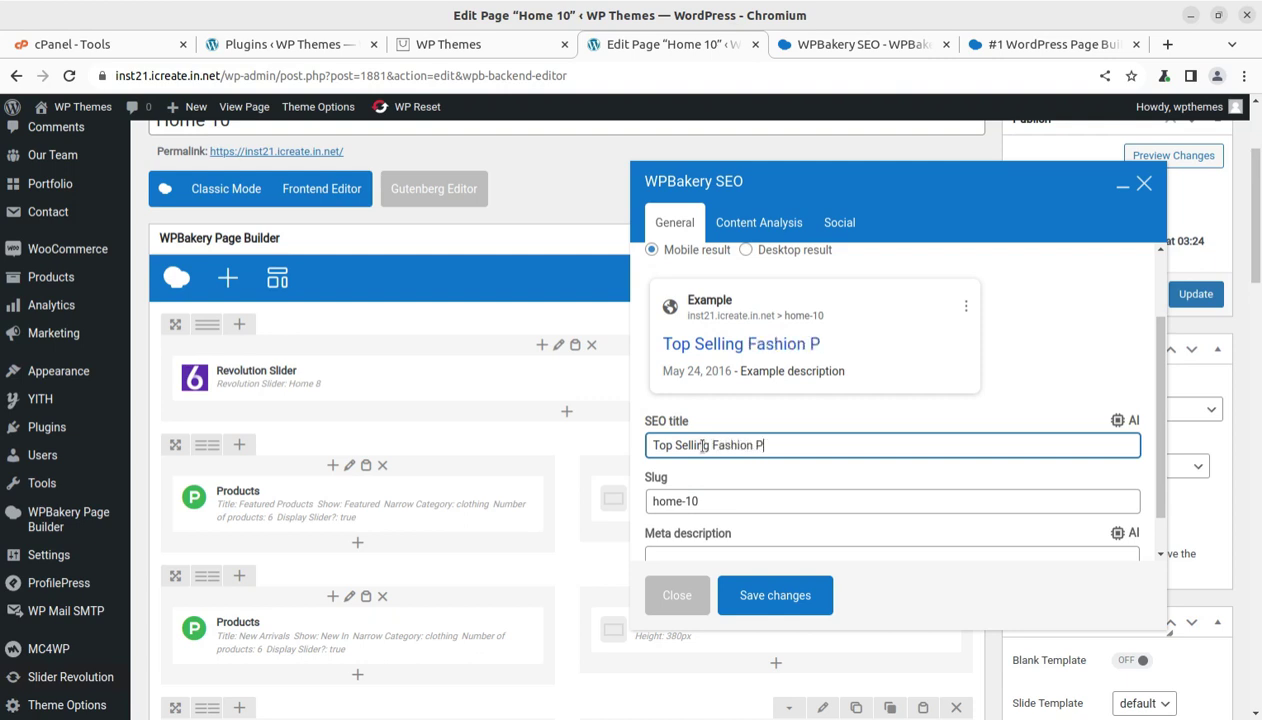
{"action": "type", "text": "roducts "}
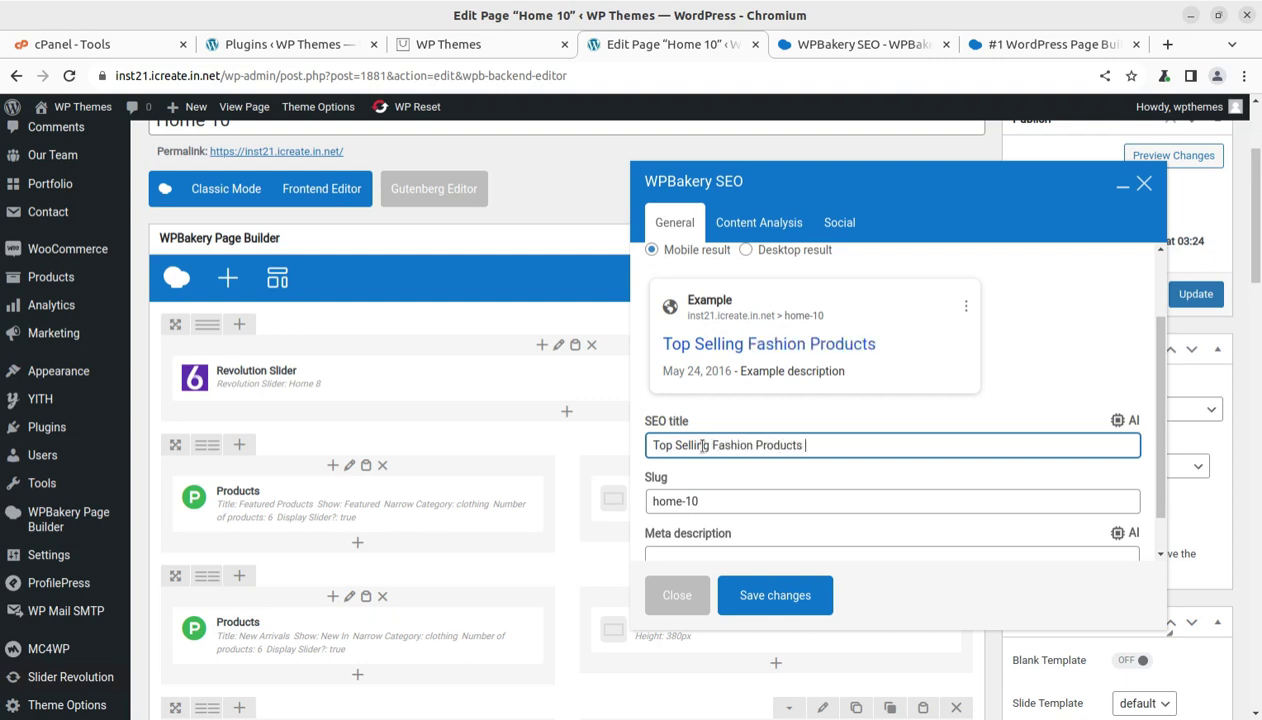
{"action": "type", "text": "na"}
{"action": "key", "text": "BackSpace"}
{"action": "type", "text": "ow availab"}
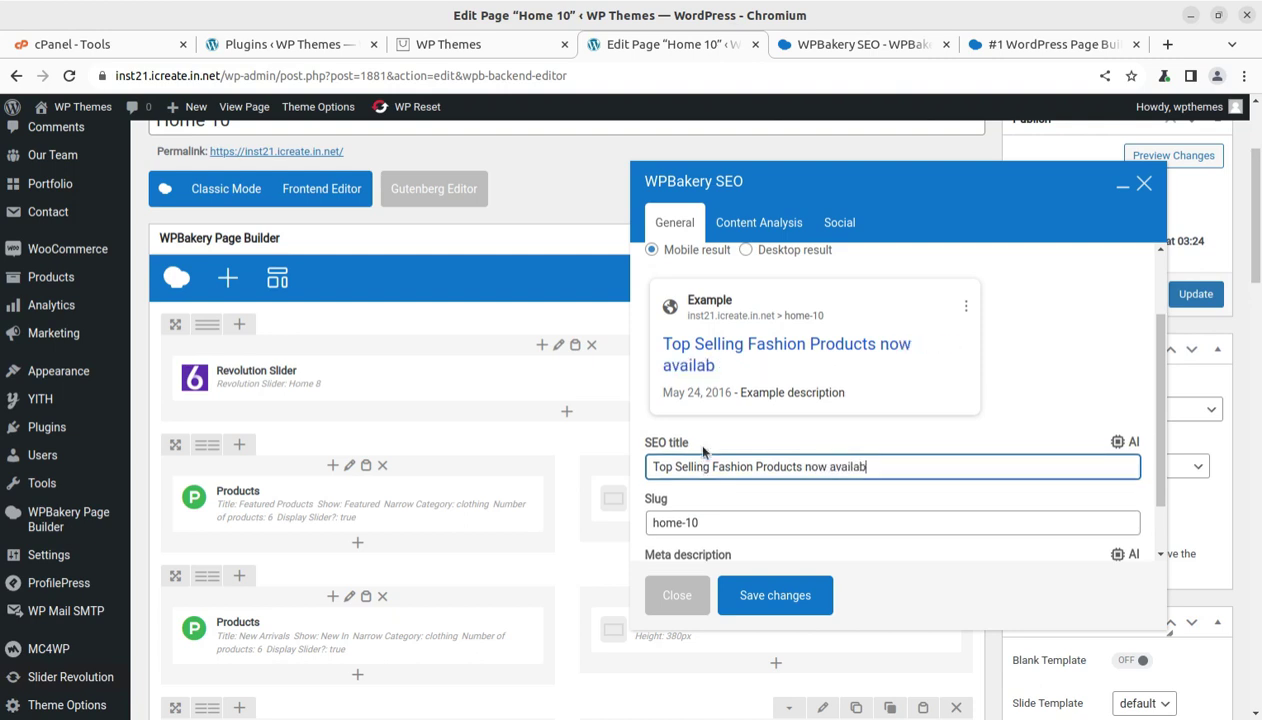
{"action": "type", "text": "le in your area"}
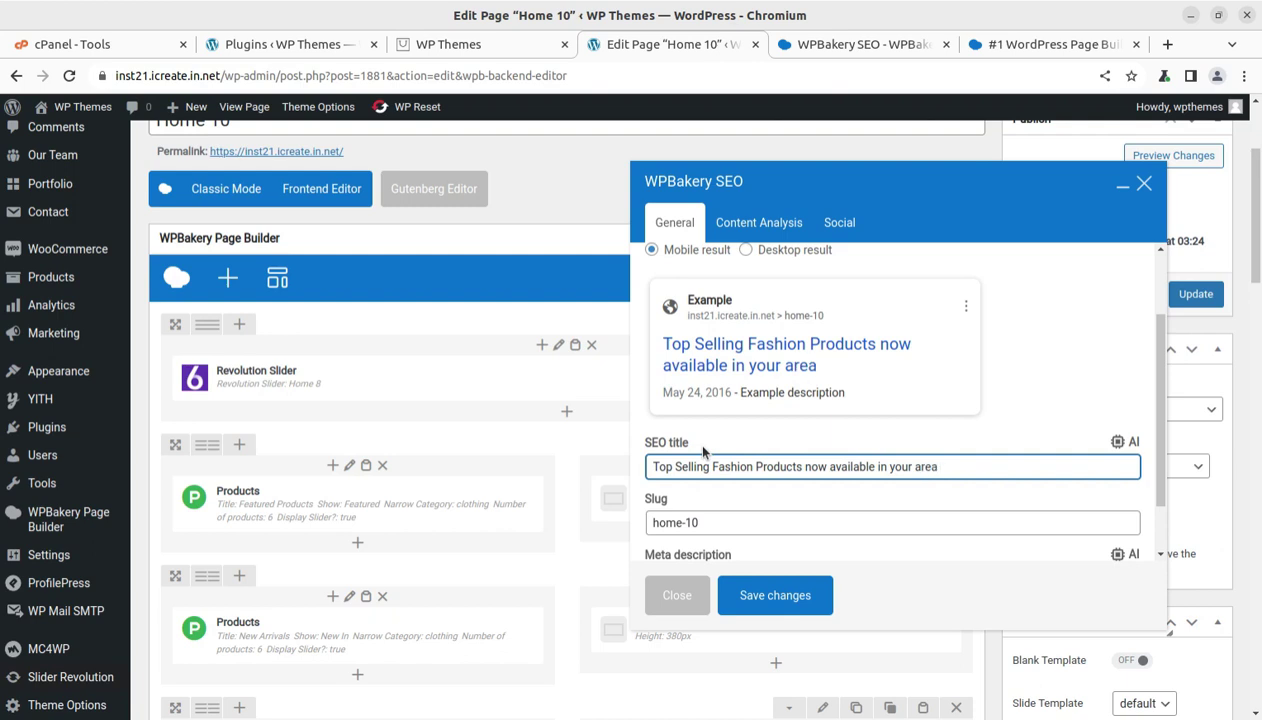
{"action": "left_click", "coordinate": [723, 527]}
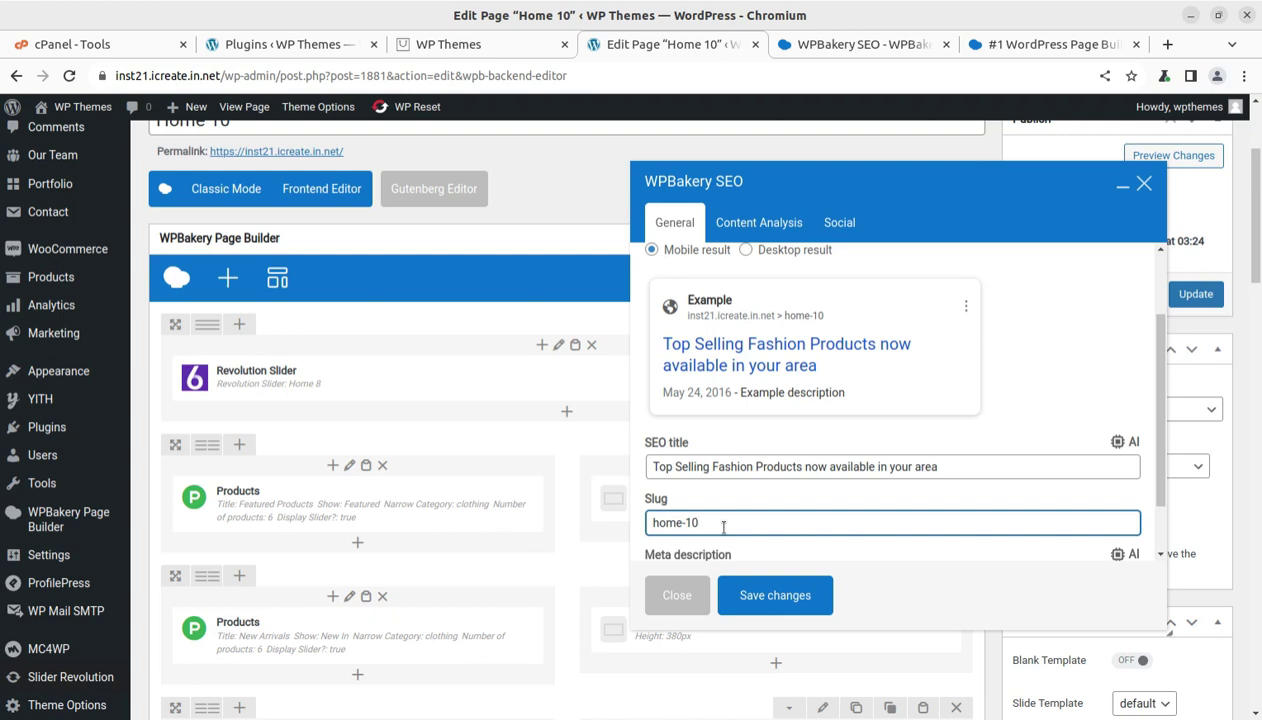
{"action": "scroll", "coordinate": [723, 527], "scroll_direction": "down", "scroll_amount": 1}
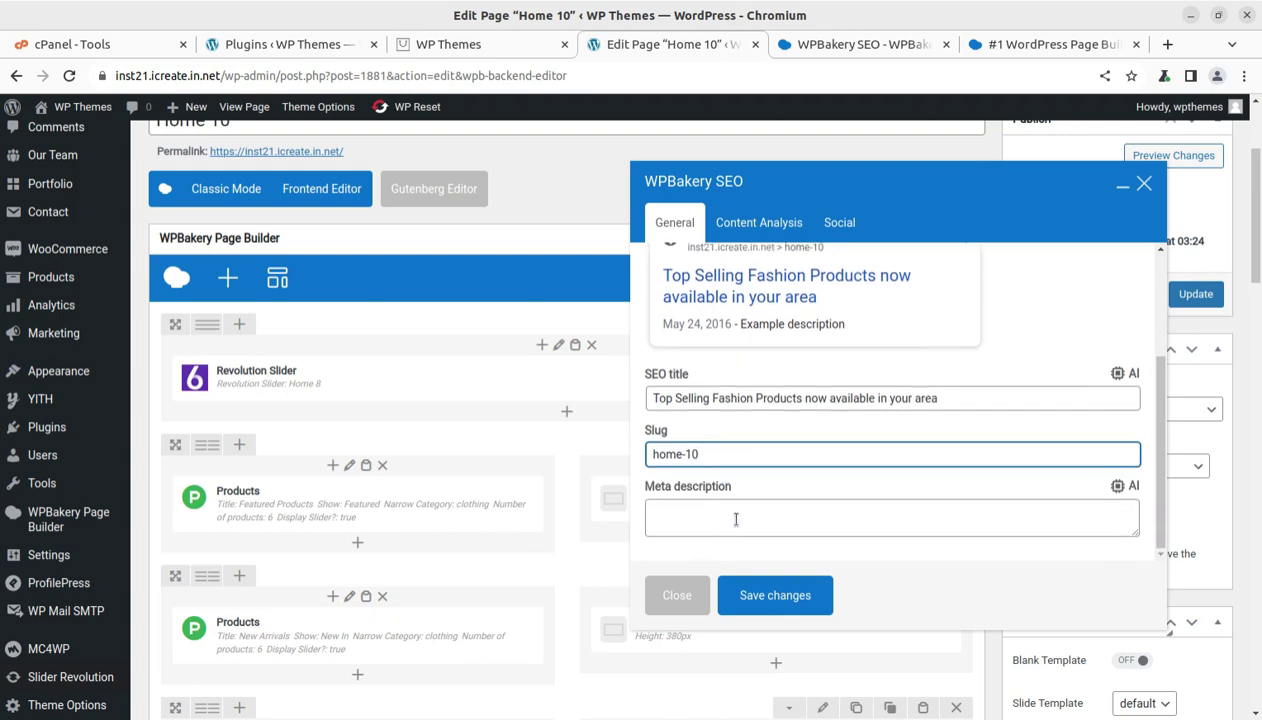
{"action": "left_click", "coordinate": [732, 519]}
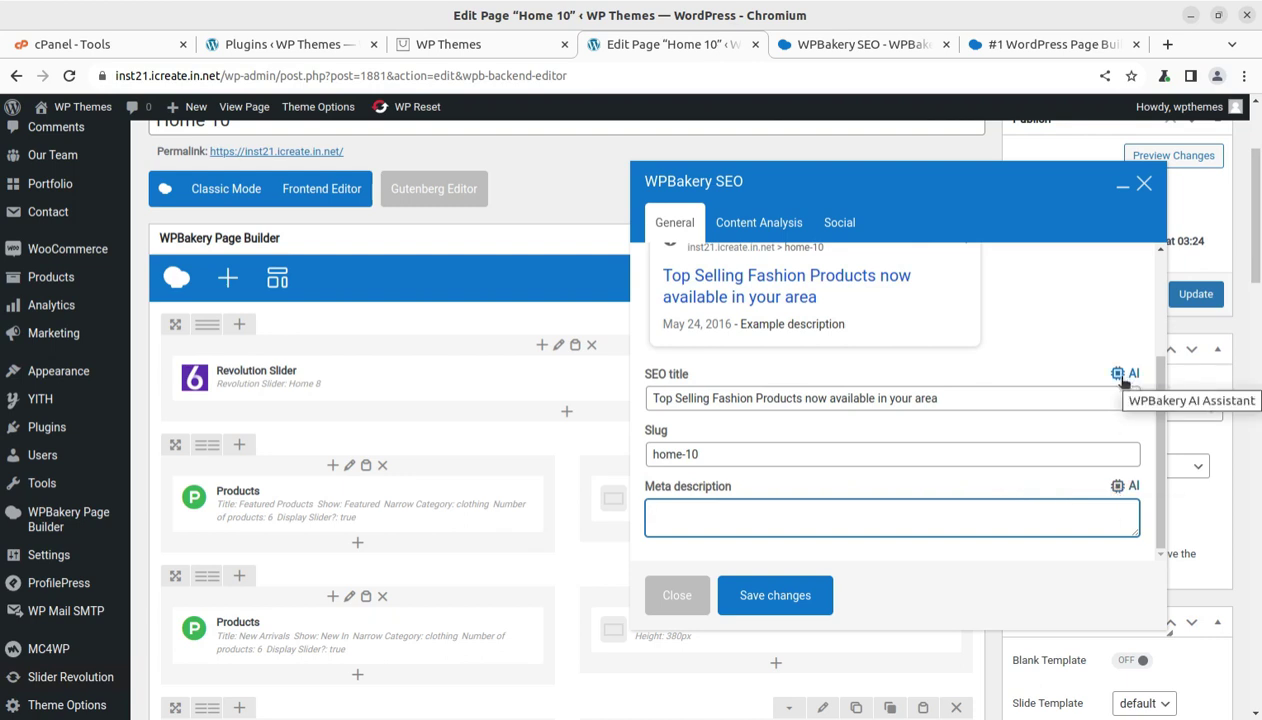
{"action": "left_click", "coordinate": [1120, 376]}
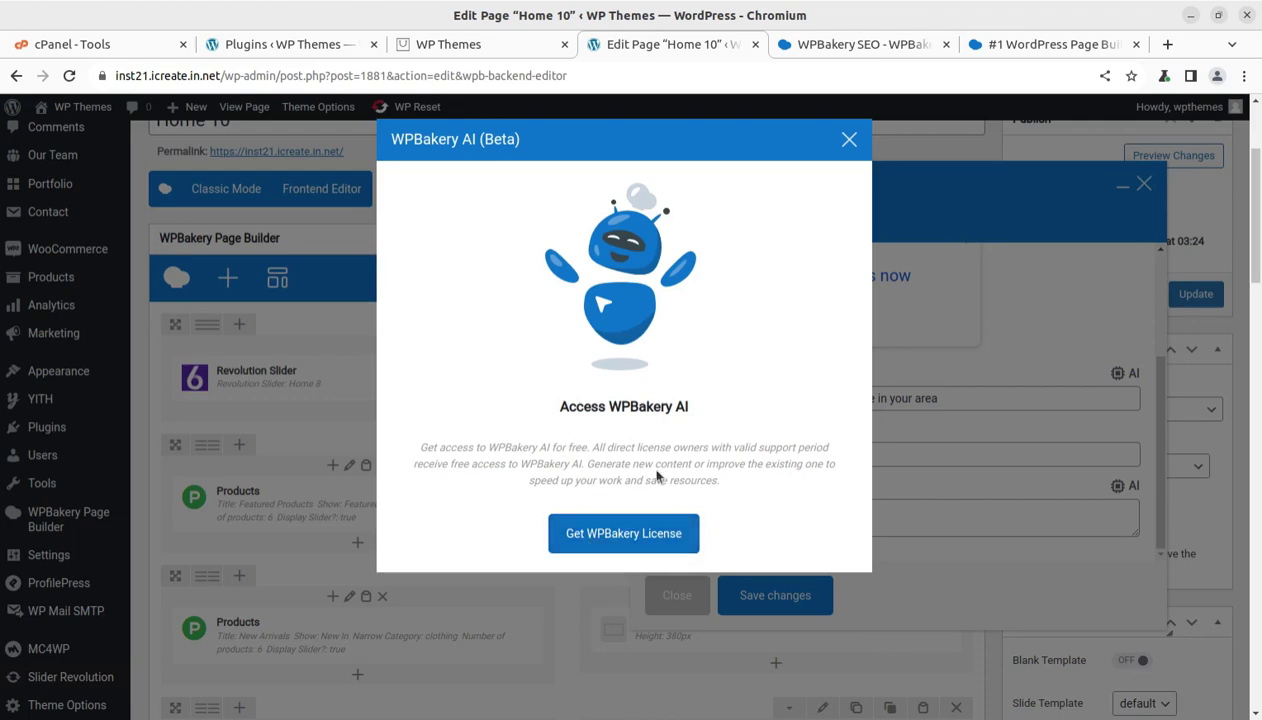
{"action": "left_click", "coordinate": [848, 139]}
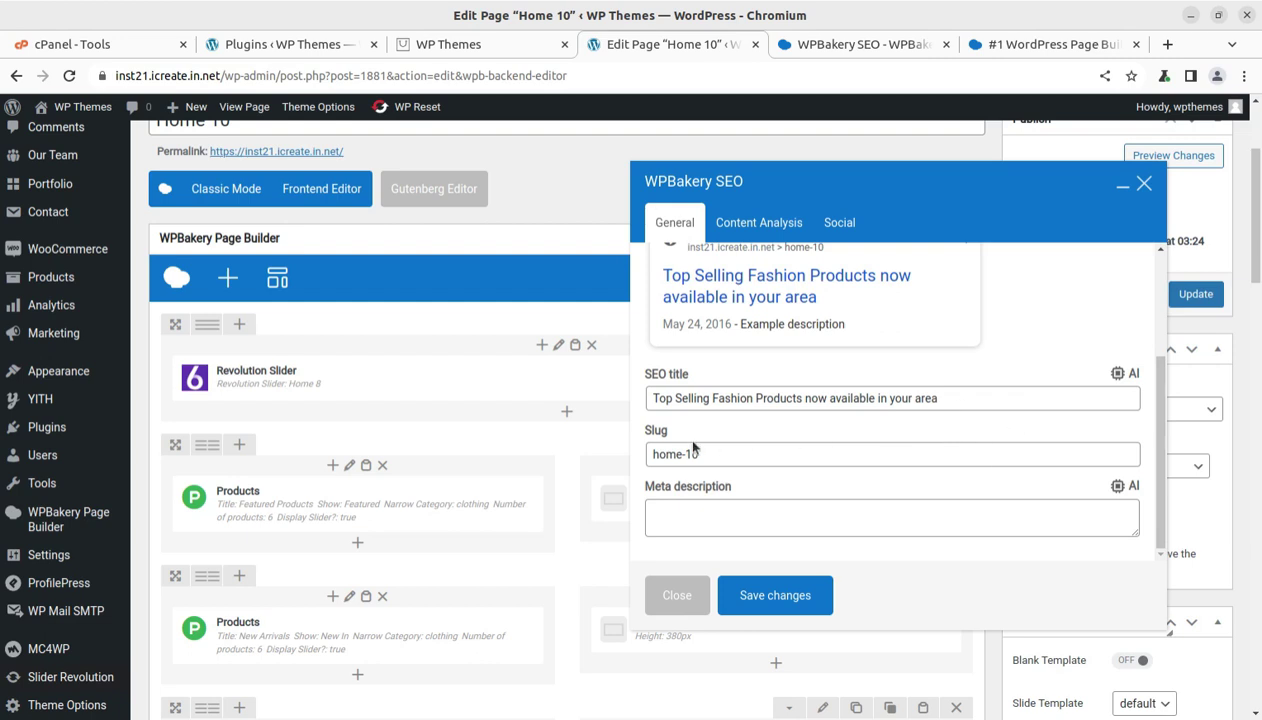
{"action": "scroll", "coordinate": [689, 485], "scroll_direction": "down", "scroll_amount": 3}
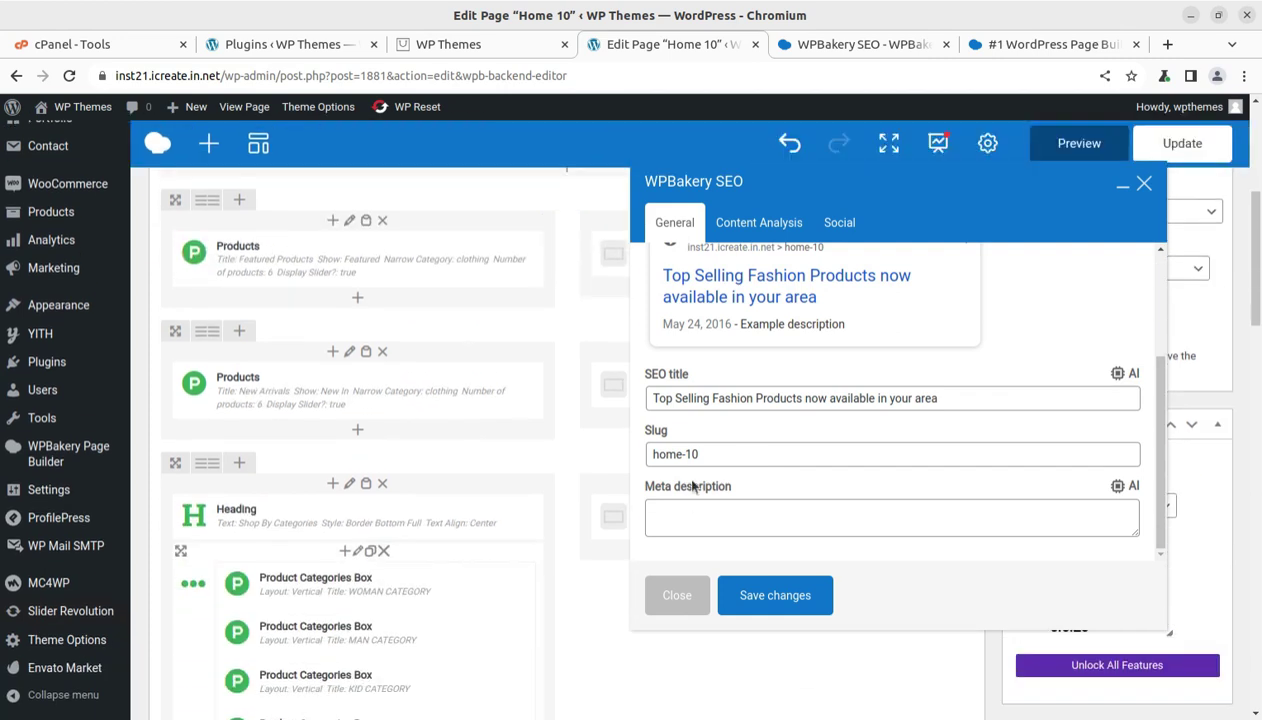
{"action": "left_click", "coordinate": [677, 520]}
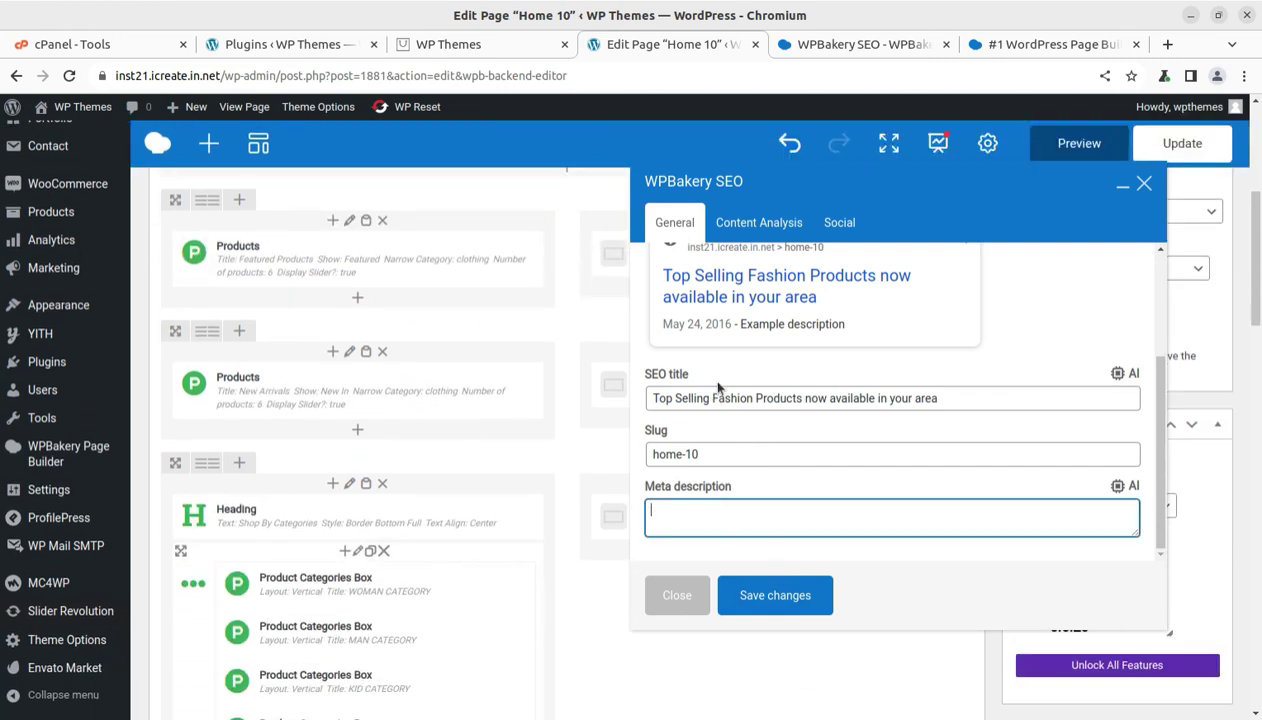
{"action": "scroll", "coordinate": [750, 405], "scroll_direction": "up", "scroll_amount": 1}
{"action": "scroll", "coordinate": [753, 405], "scroll_direction": "up", "scroll_amount": 1}
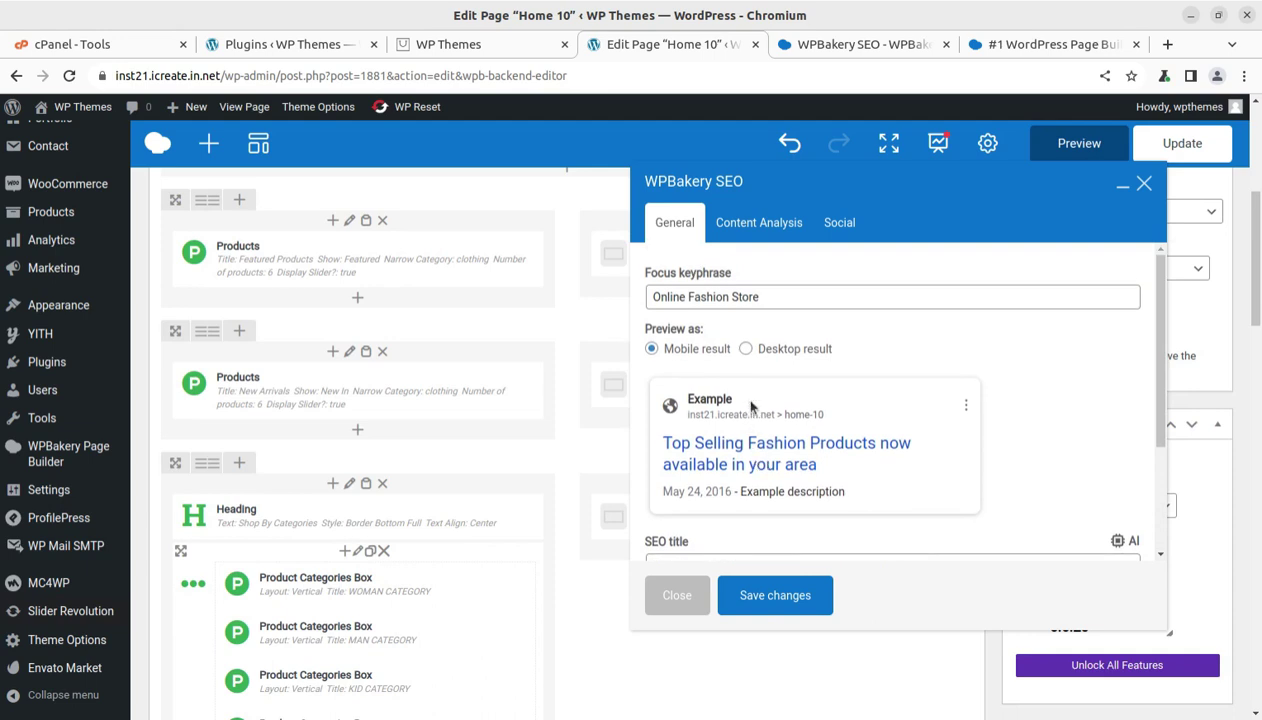
{"action": "left_click", "coordinate": [746, 348]}
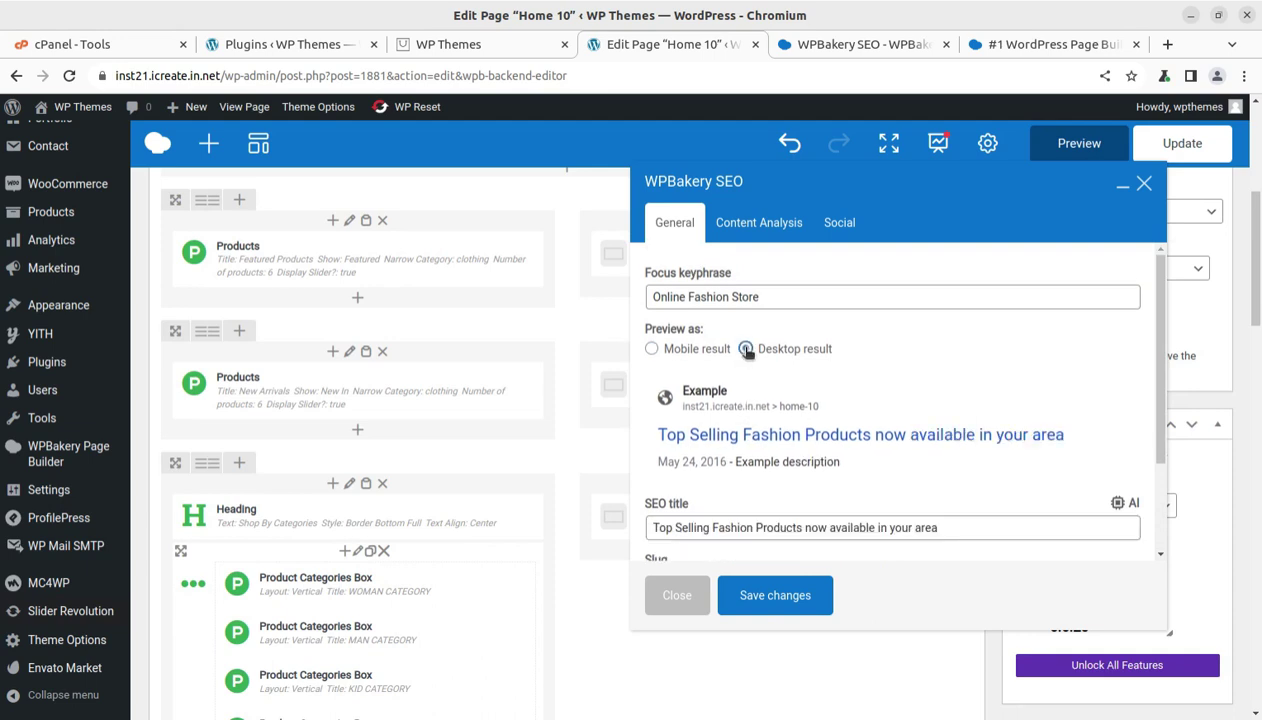
{"action": "left_click", "coordinate": [653, 348]}
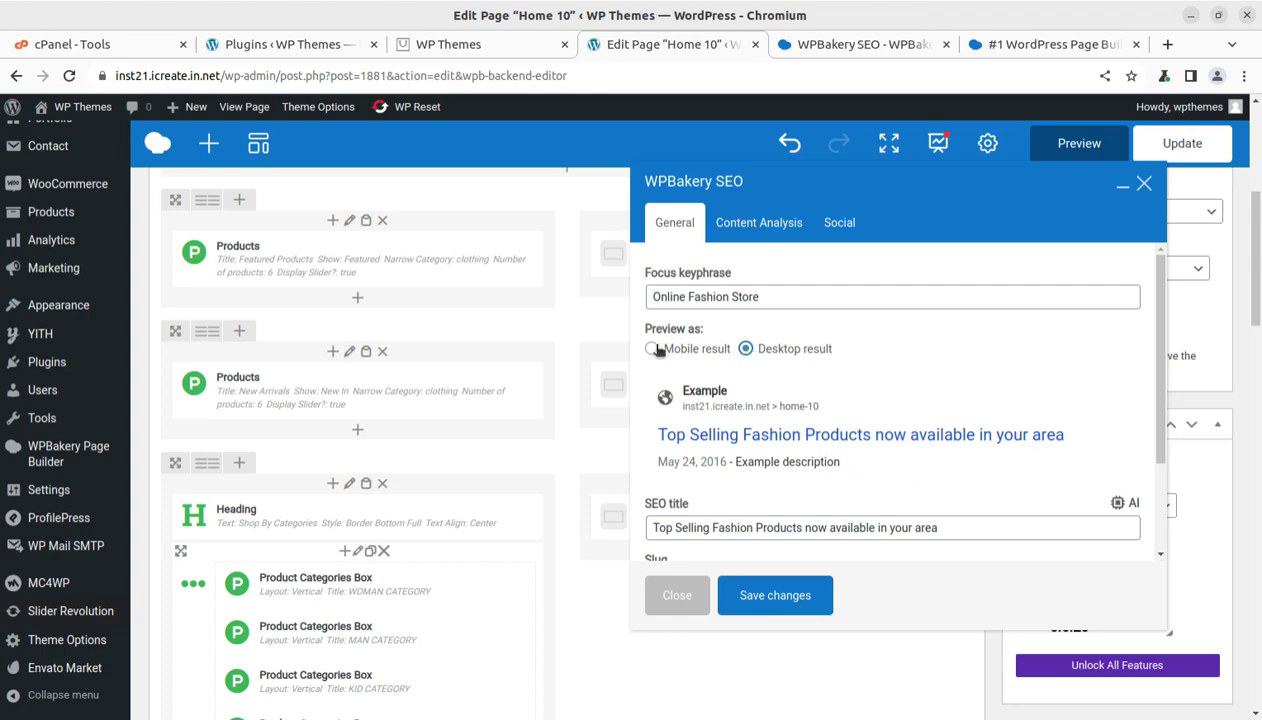
Scroll through the content analysis problems, warnings and successes, briefly revisiting the General settings.
{"action": "left_click", "coordinate": [750, 230]}
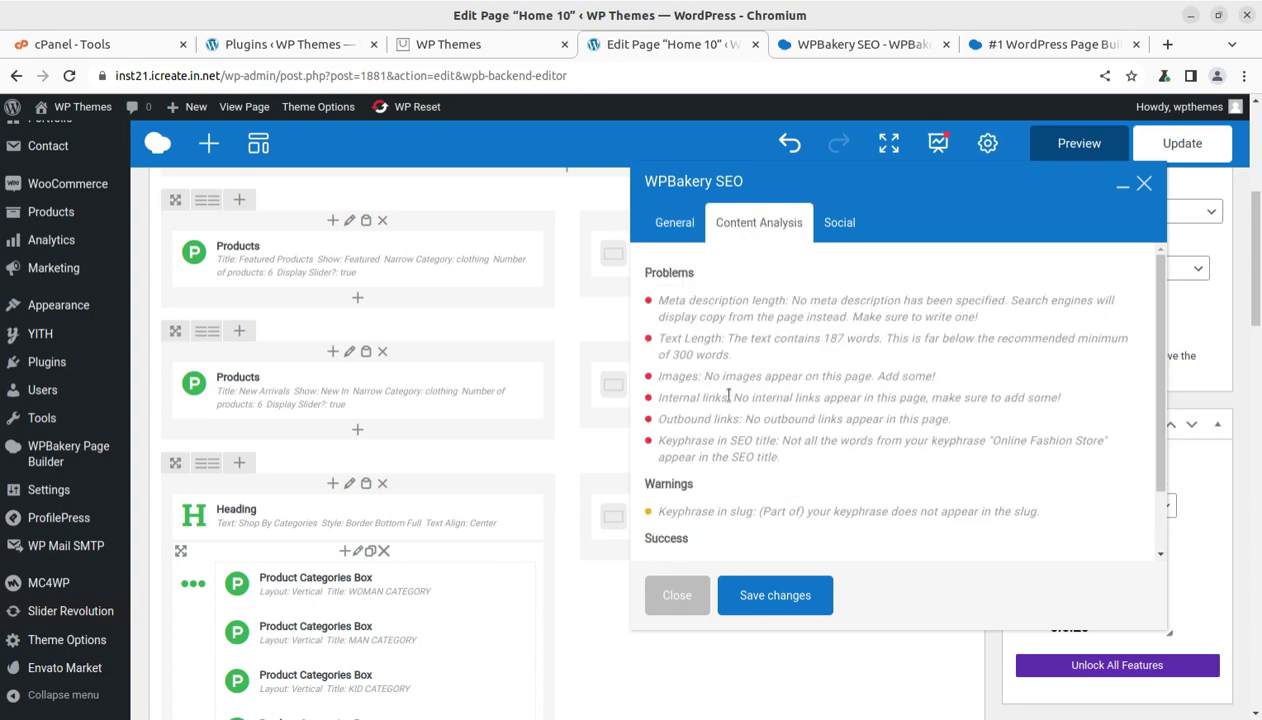
{"action": "scroll", "coordinate": [719, 390], "scroll_direction": "up", "scroll_amount": 5}
{"action": "scroll", "coordinate": [743, 369], "scroll_direction": "down", "scroll_amount": 1}
{"action": "scroll", "coordinate": [743, 369], "scroll_direction": "down", "scroll_amount": 4}
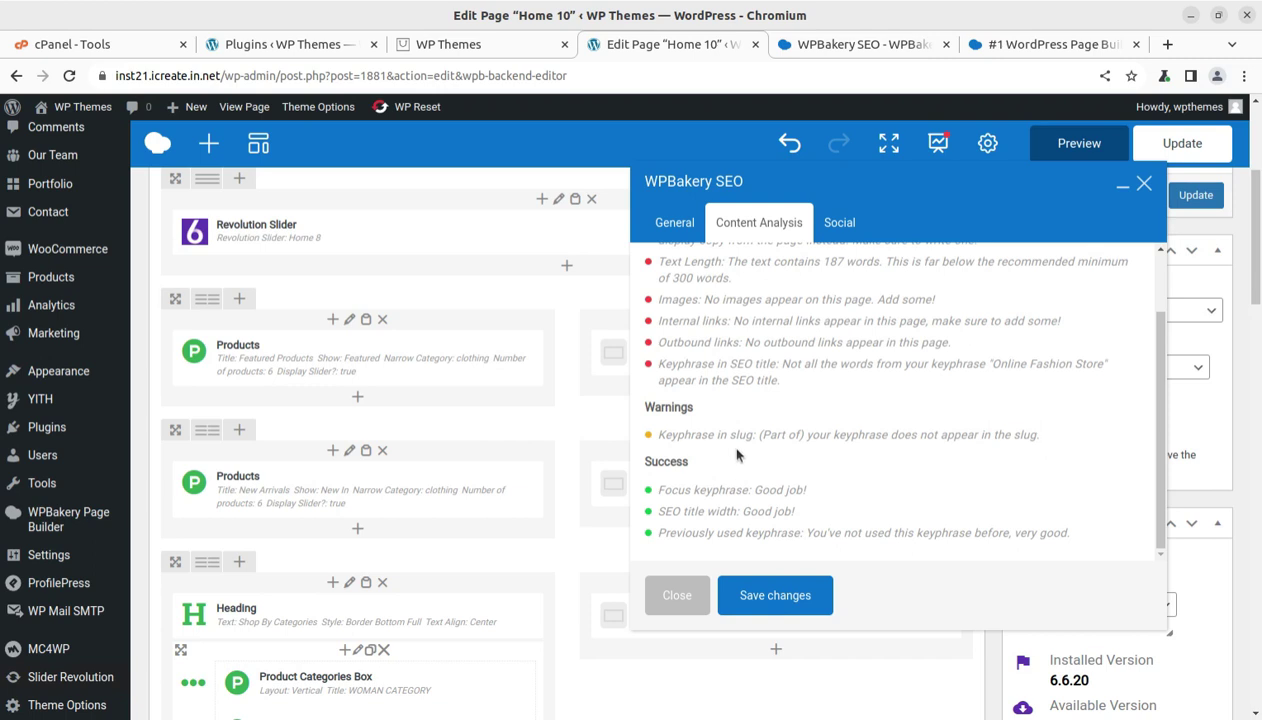
{"action": "scroll", "coordinate": [737, 455], "scroll_direction": "up", "scroll_amount": 2}
{"action": "scroll", "coordinate": [725, 442], "scroll_direction": "down", "scroll_amount": 2}
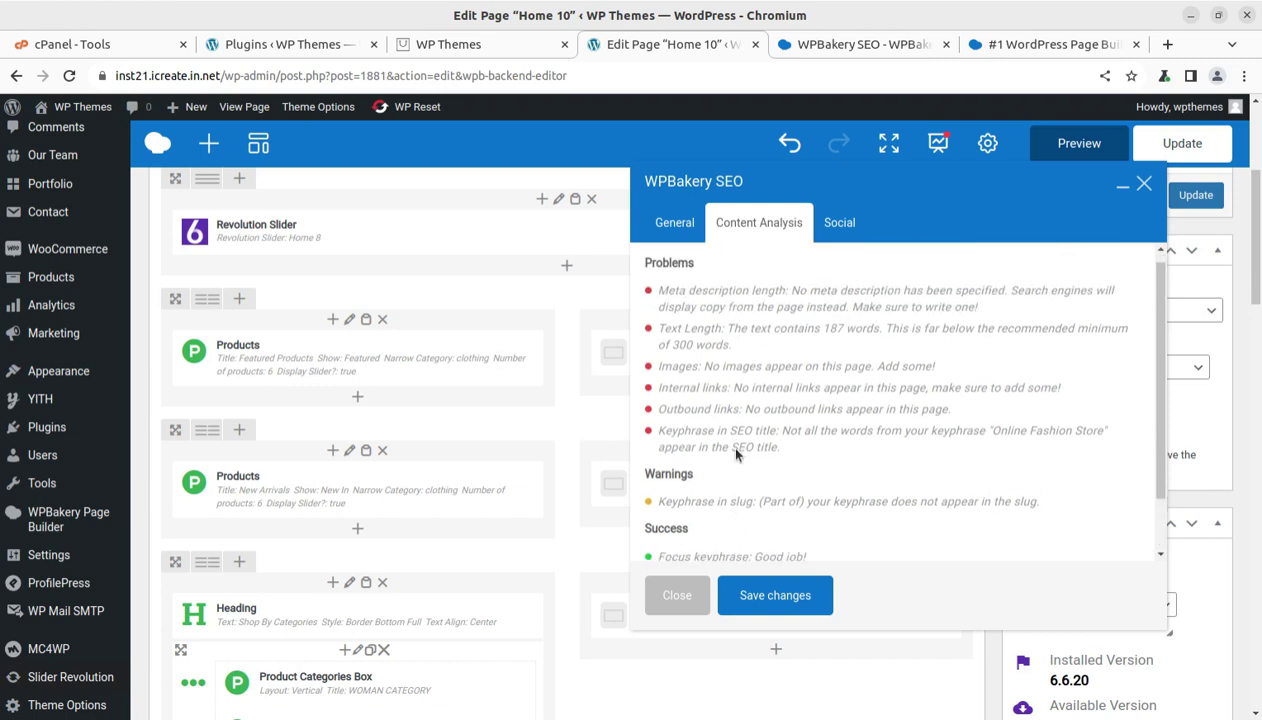
{"action": "left_click", "coordinate": [665, 226]}
{"action": "scroll", "coordinate": [800, 420], "scroll_direction": "down", "scroll_amount": 2}
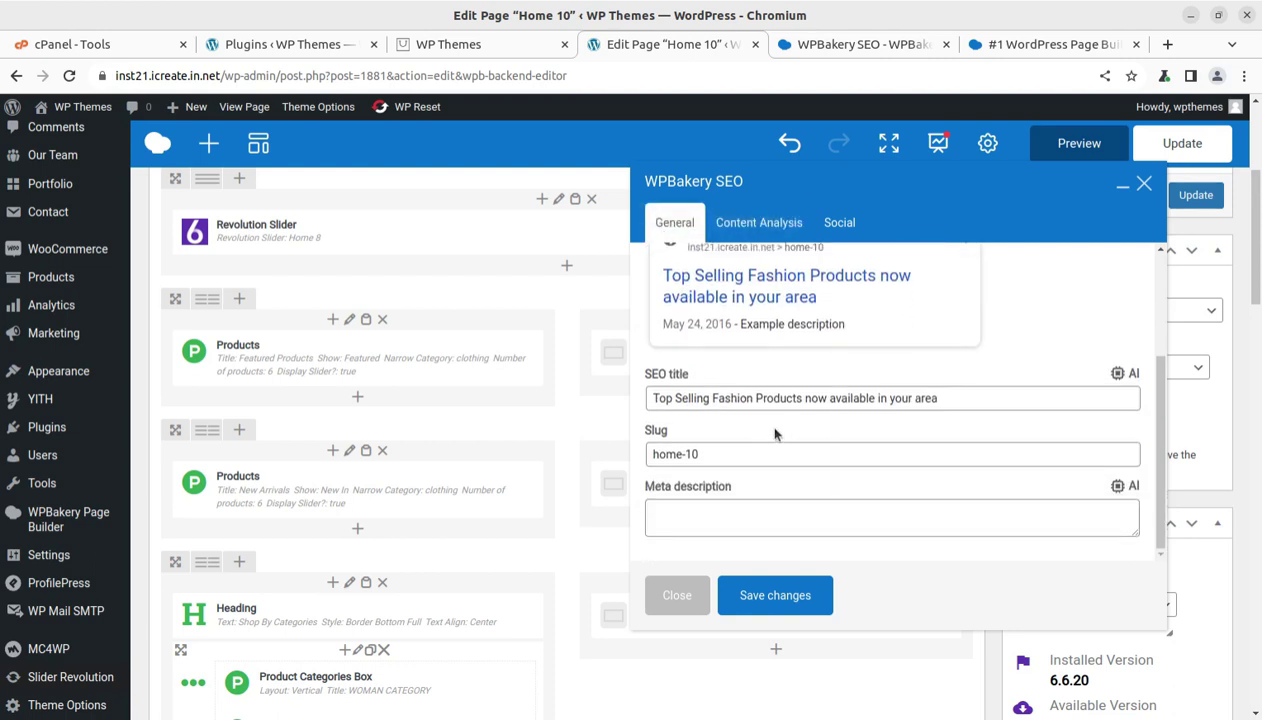
{"action": "left_click", "coordinate": [763, 226]}
{"action": "left_click", "coordinate": [840, 223]}
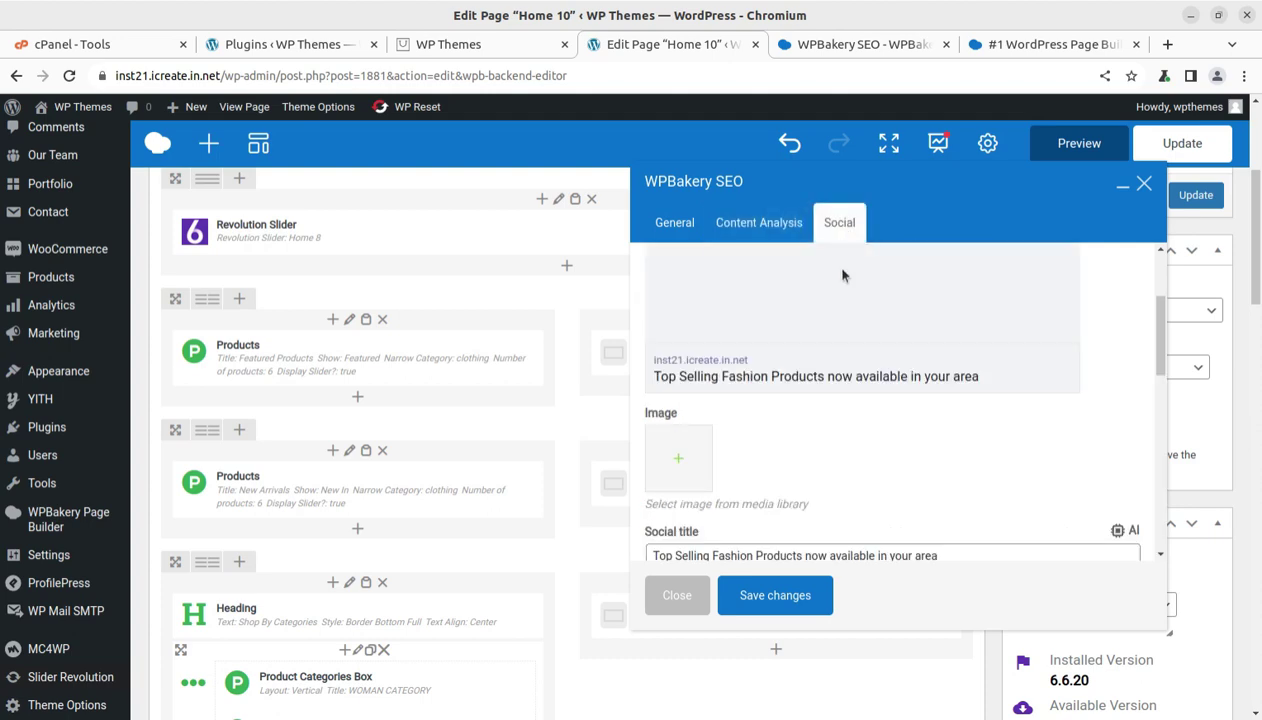
{"action": "scroll", "coordinate": [759, 450], "scroll_direction": "up", "scroll_amount": 5}
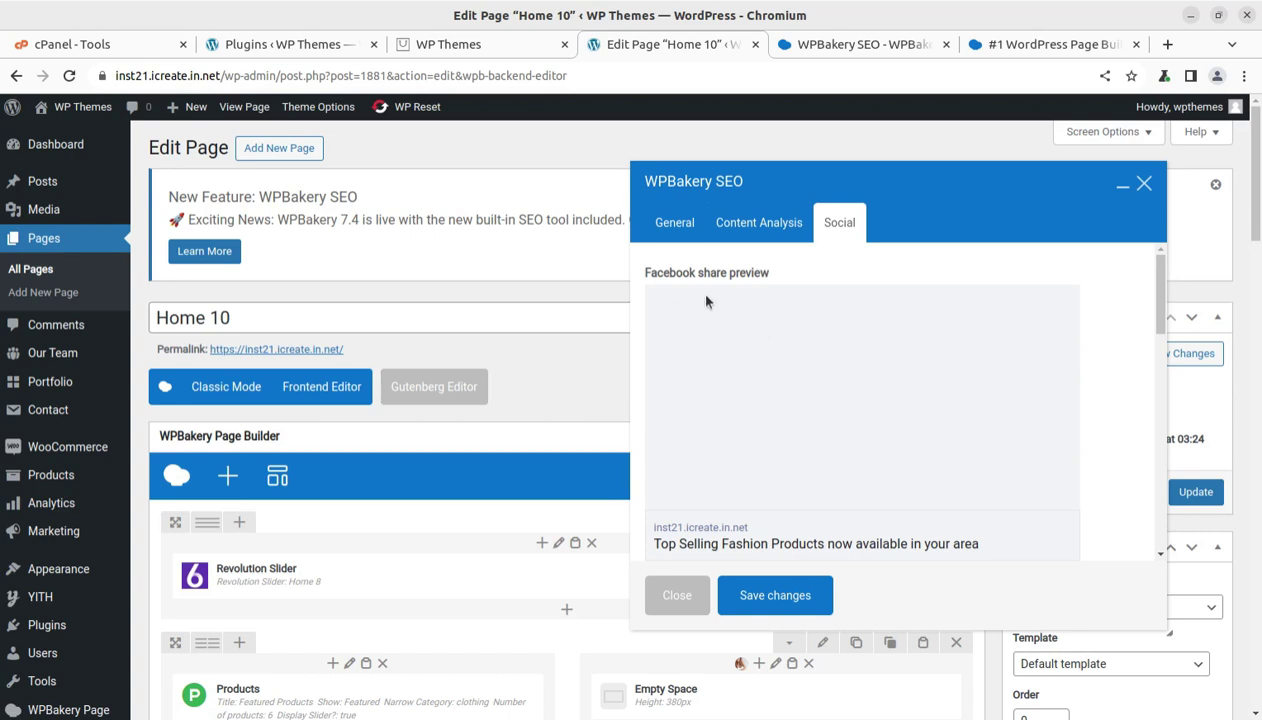
{"action": "scroll", "coordinate": [715, 370], "scroll_direction": "down", "scroll_amount": 2}
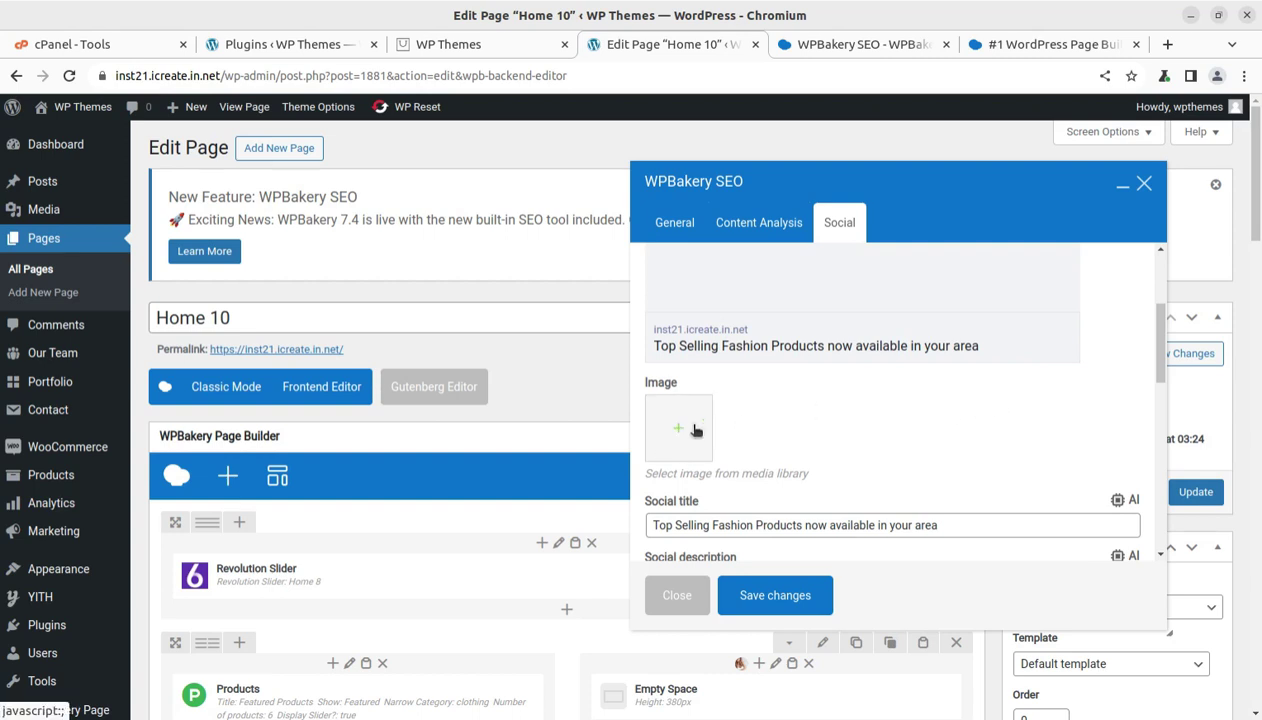
{"action": "scroll", "coordinate": [739, 401], "scroll_direction": "down", "scroll_amount": 1}
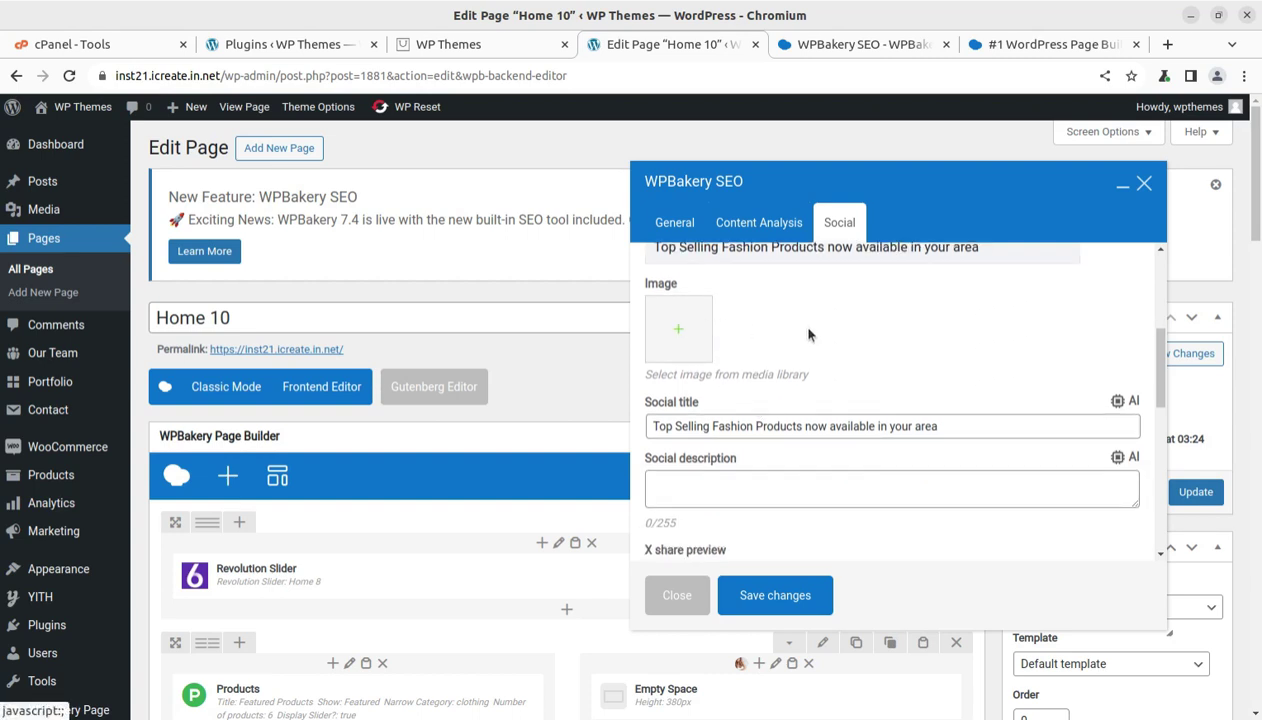
{"action": "scroll", "coordinate": [925, 348], "scroll_direction": "down", "scroll_amount": 1}
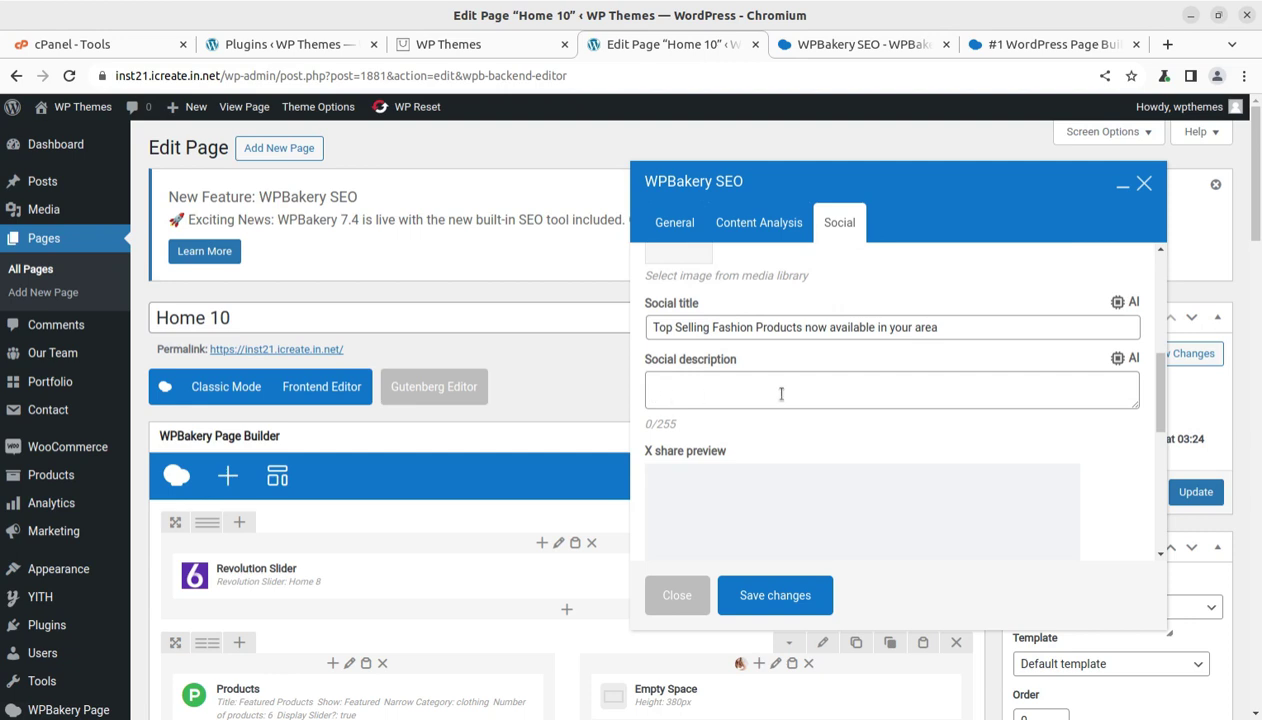
{"action": "scroll", "coordinate": [780, 395], "scroll_direction": "down", "scroll_amount": 1}
{"action": "scroll", "coordinate": [748, 418], "scroll_direction": "down", "scroll_amount": 2}
{"action": "scroll", "coordinate": [748, 418], "scroll_direction": "up", "scroll_amount": 2}
{"action": "scroll", "coordinate": [746, 418], "scroll_direction": "down", "scroll_amount": 3}
{"action": "scroll", "coordinate": [745, 418], "scroll_direction": "down", "scroll_amount": 1}
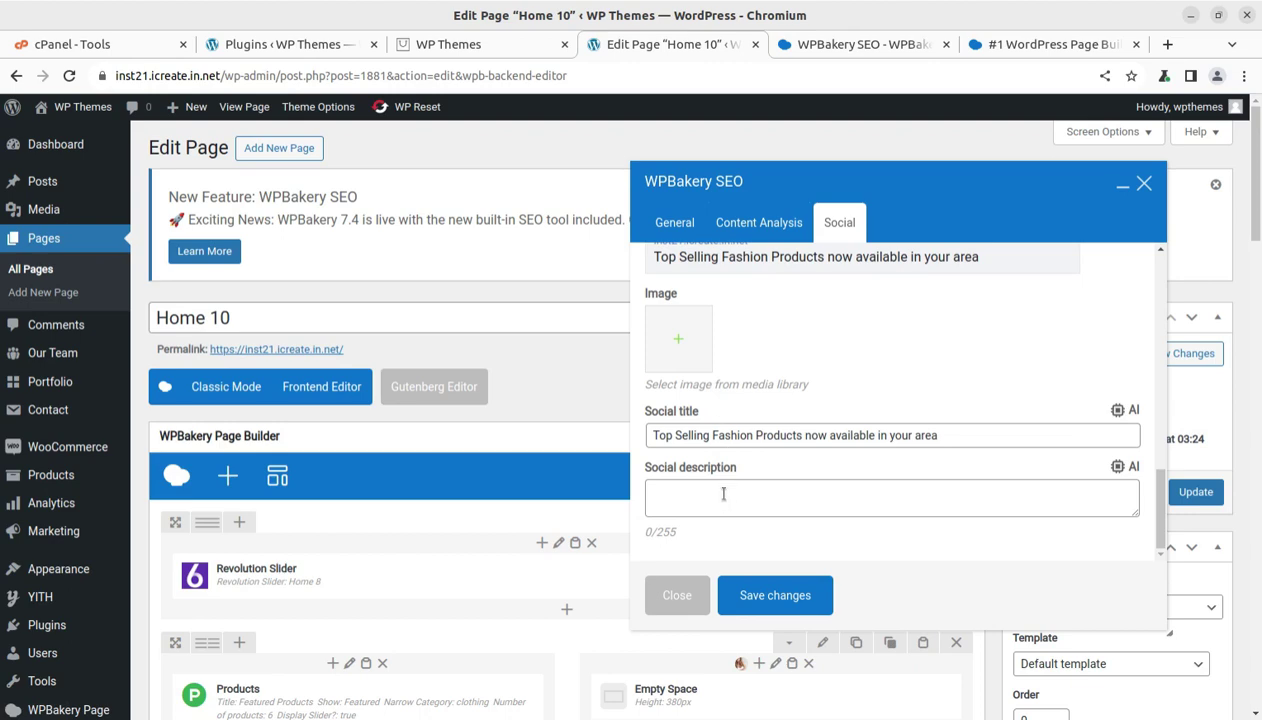
{"action": "scroll", "coordinate": [725, 498], "scroll_direction": "down", "scroll_amount": 4}
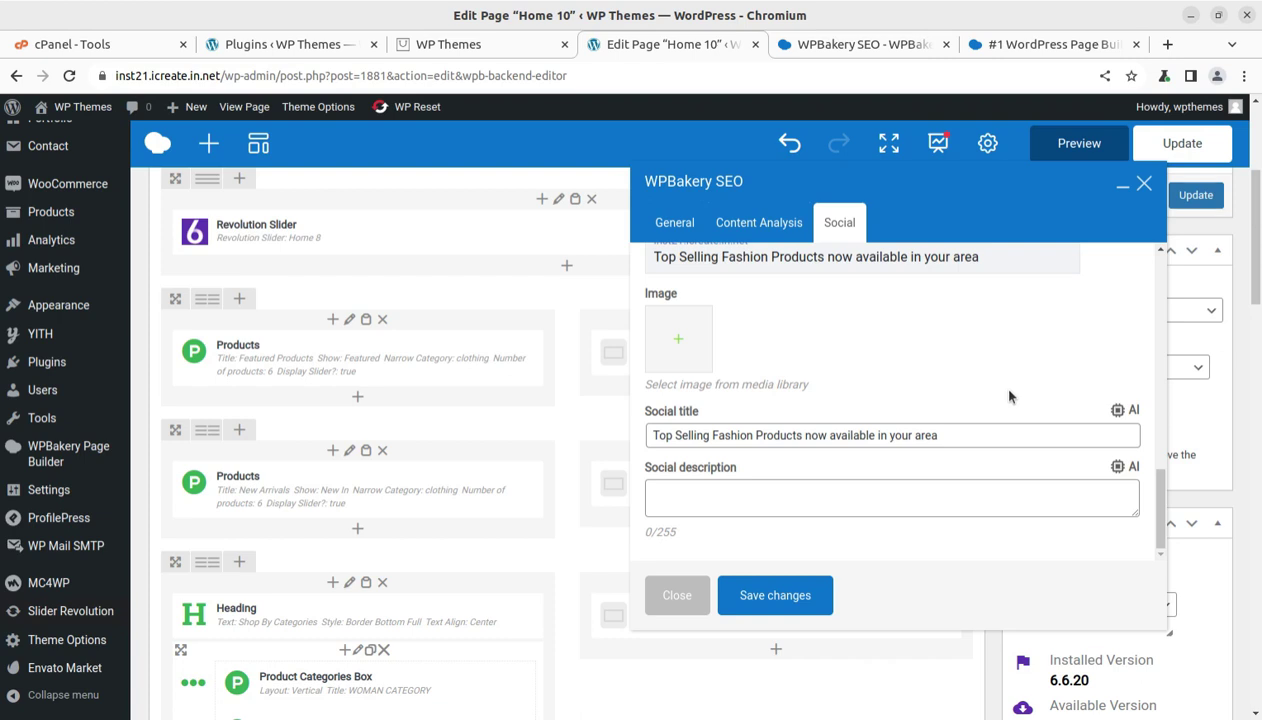
{"action": "scroll", "coordinate": [1000, 390], "scroll_direction": "down", "scroll_amount": 1}
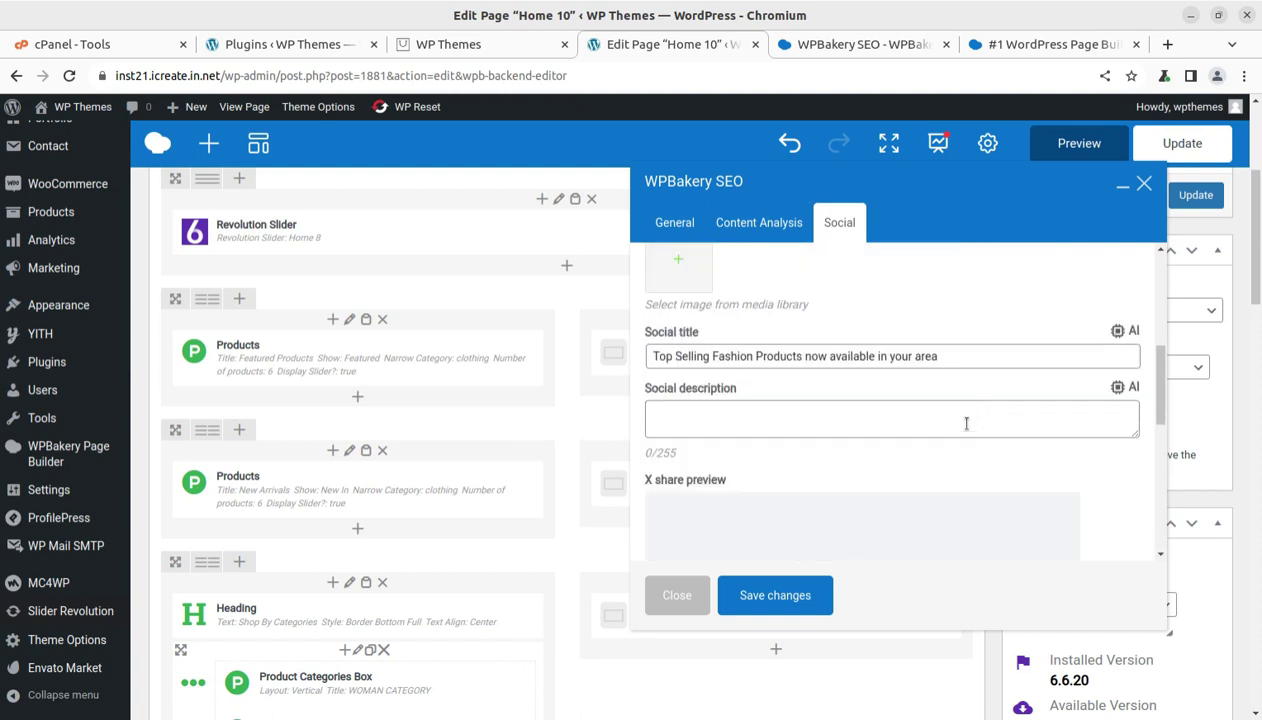
{"action": "scroll", "coordinate": [963, 430], "scroll_direction": "up", "scroll_amount": 5}
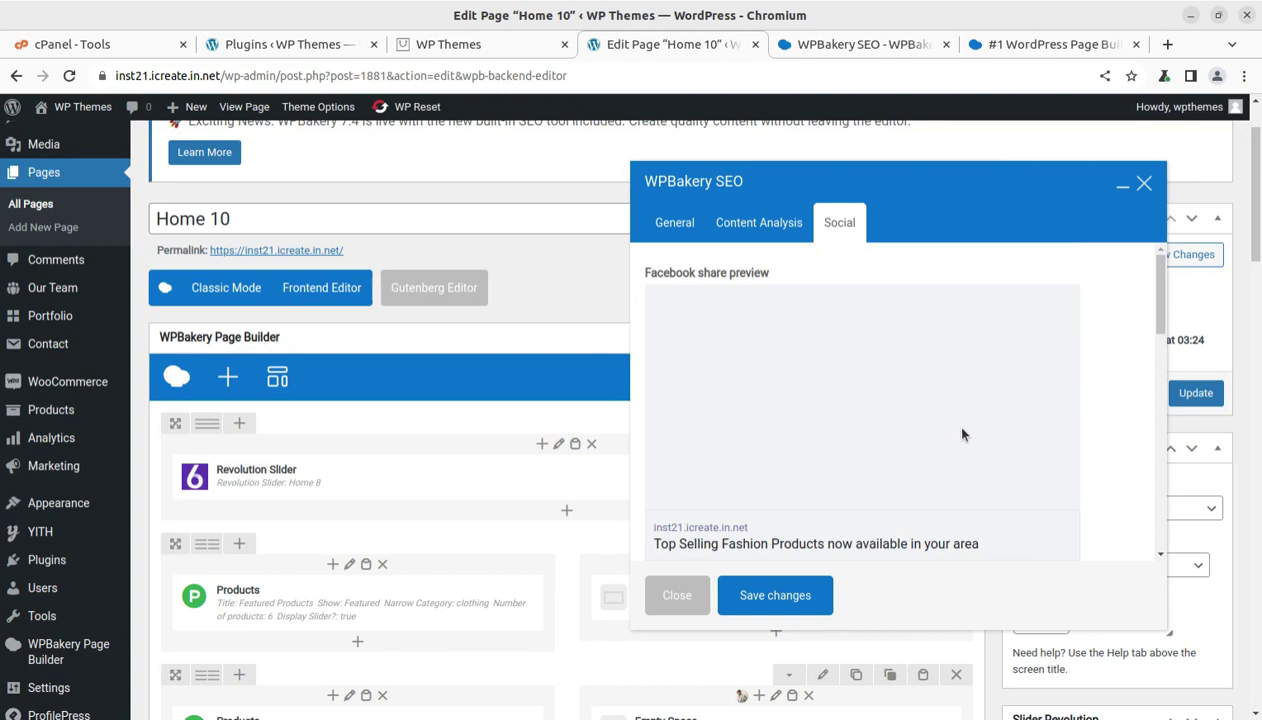
{"action": "scroll", "coordinate": [935, 377], "scroll_direction": "down", "scroll_amount": 6}
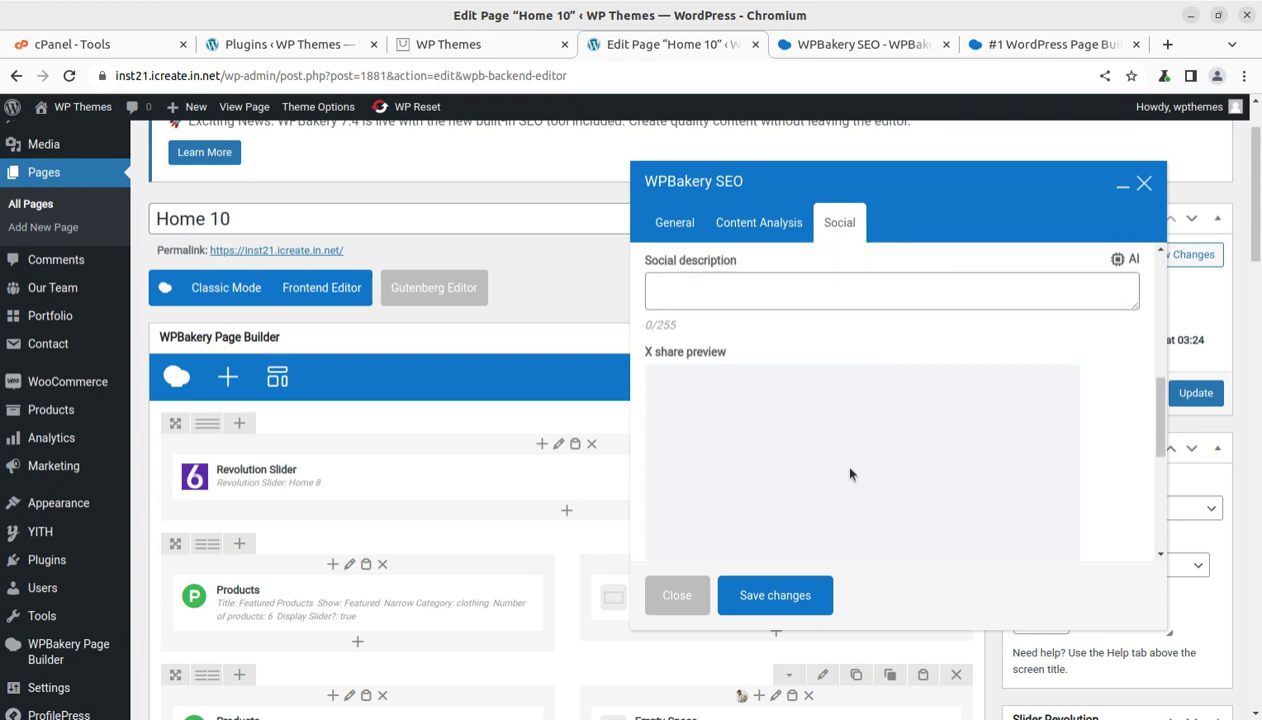
{"action": "scroll", "coordinate": [873, 492], "scroll_direction": "down", "scroll_amount": 3}
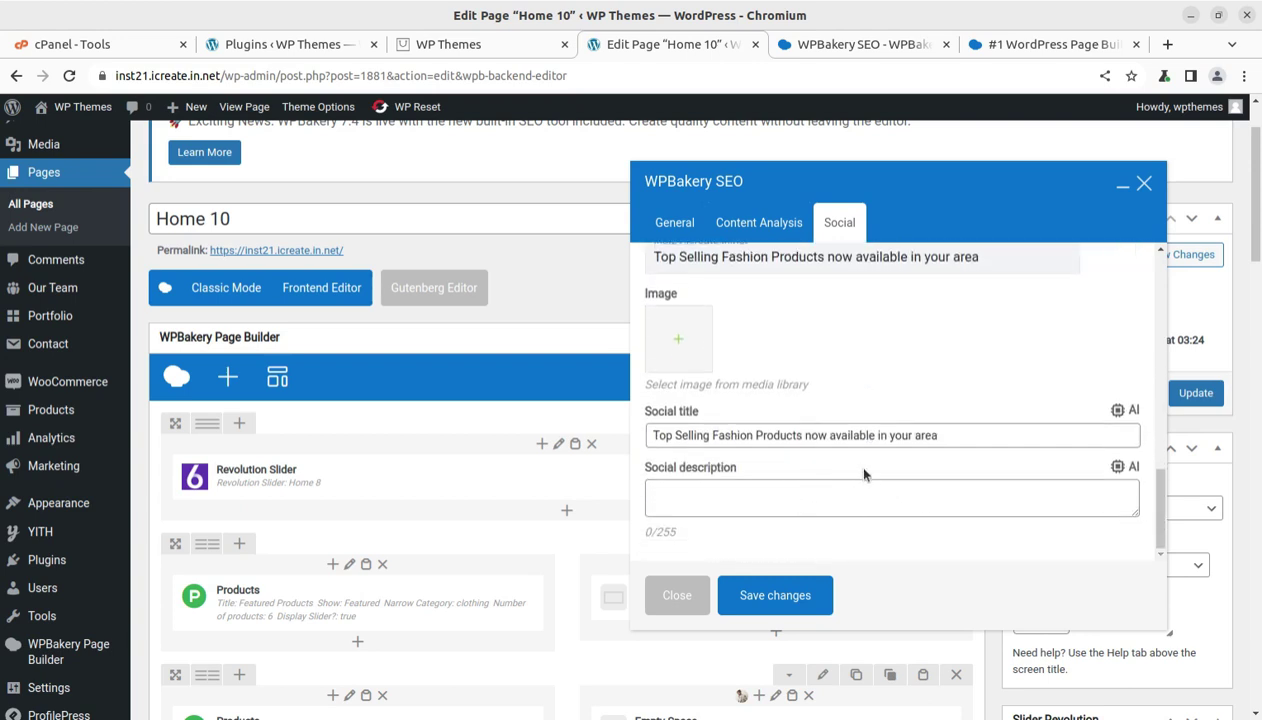
{"action": "scroll", "coordinate": [860, 482], "scroll_direction": "down", "scroll_amount": 3}
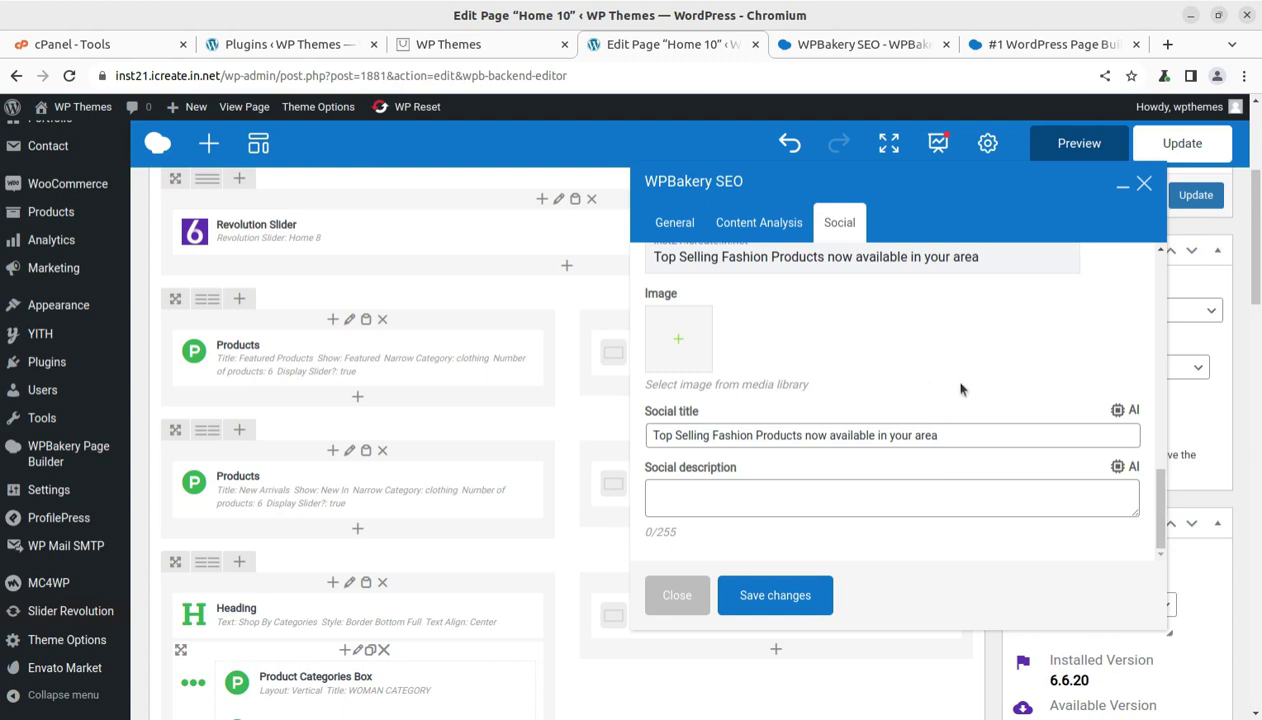
{"action": "scroll", "coordinate": [960, 390], "scroll_direction": "up", "scroll_amount": 3}
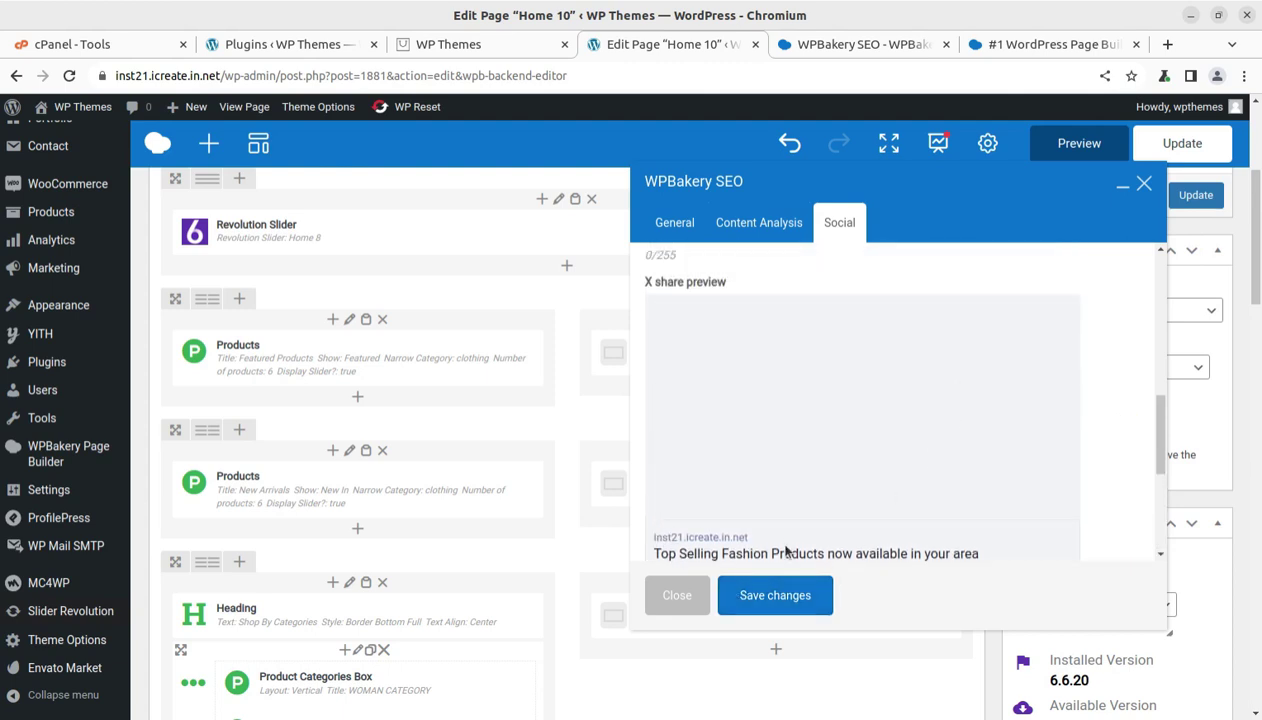
{"action": "scroll", "coordinate": [866, 466], "scroll_direction": "down", "scroll_amount": 2}
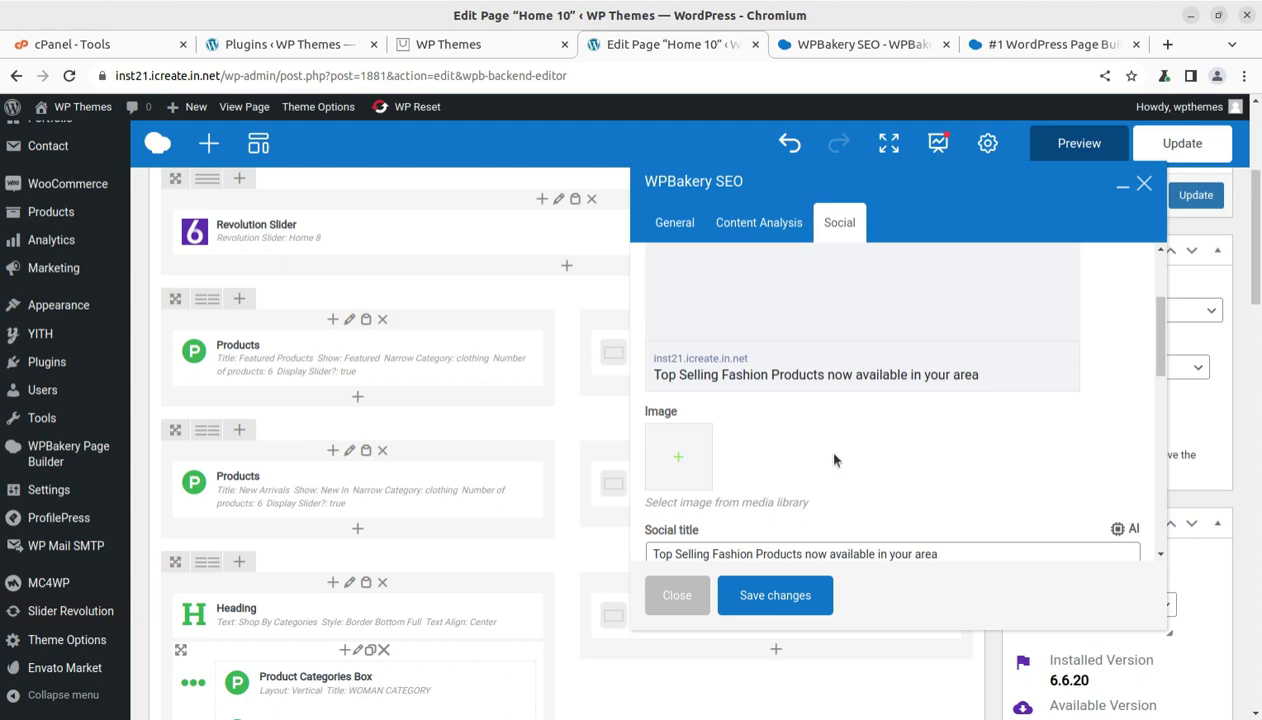
Close the WPBakery SEO dialog and dismiss the 'New Feature: WPBakery SEO' notice.
{"action": "left_click", "coordinate": [1146, 187]}
{"action": "scroll", "coordinate": [700, 380], "scroll_direction": "up", "scroll_amount": 5}
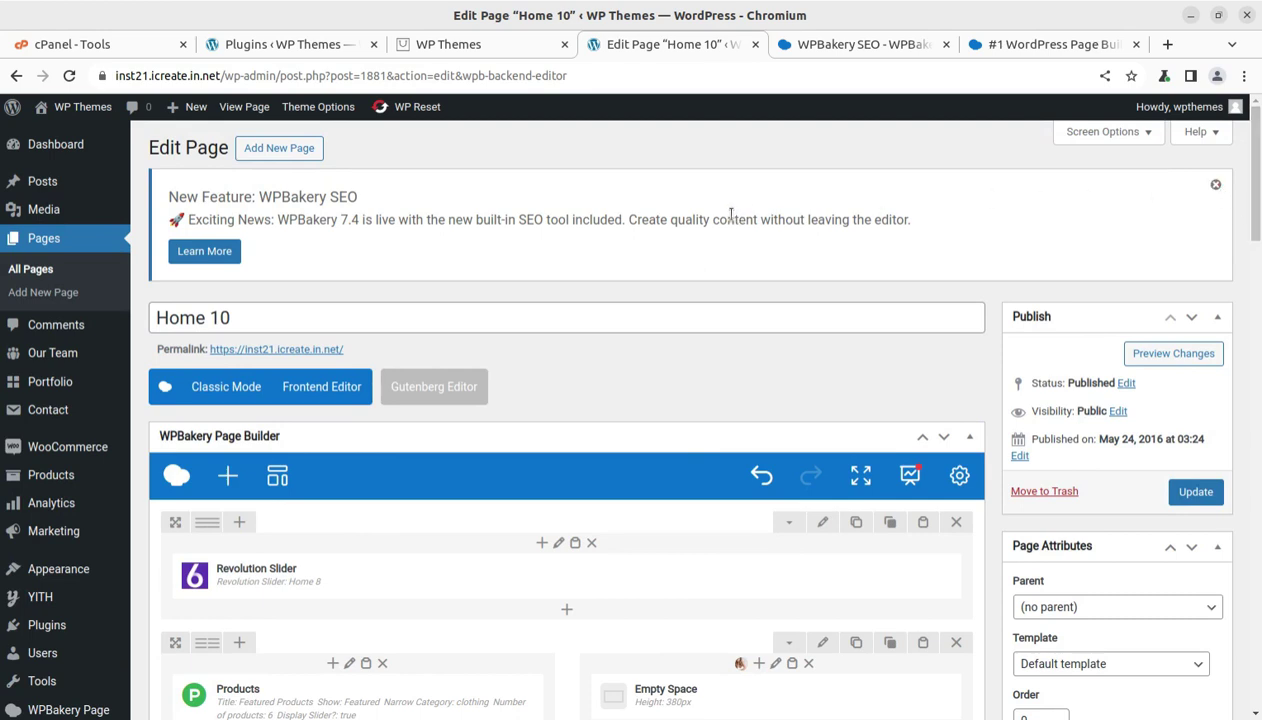
{"action": "left_click", "coordinate": [1215, 188]}
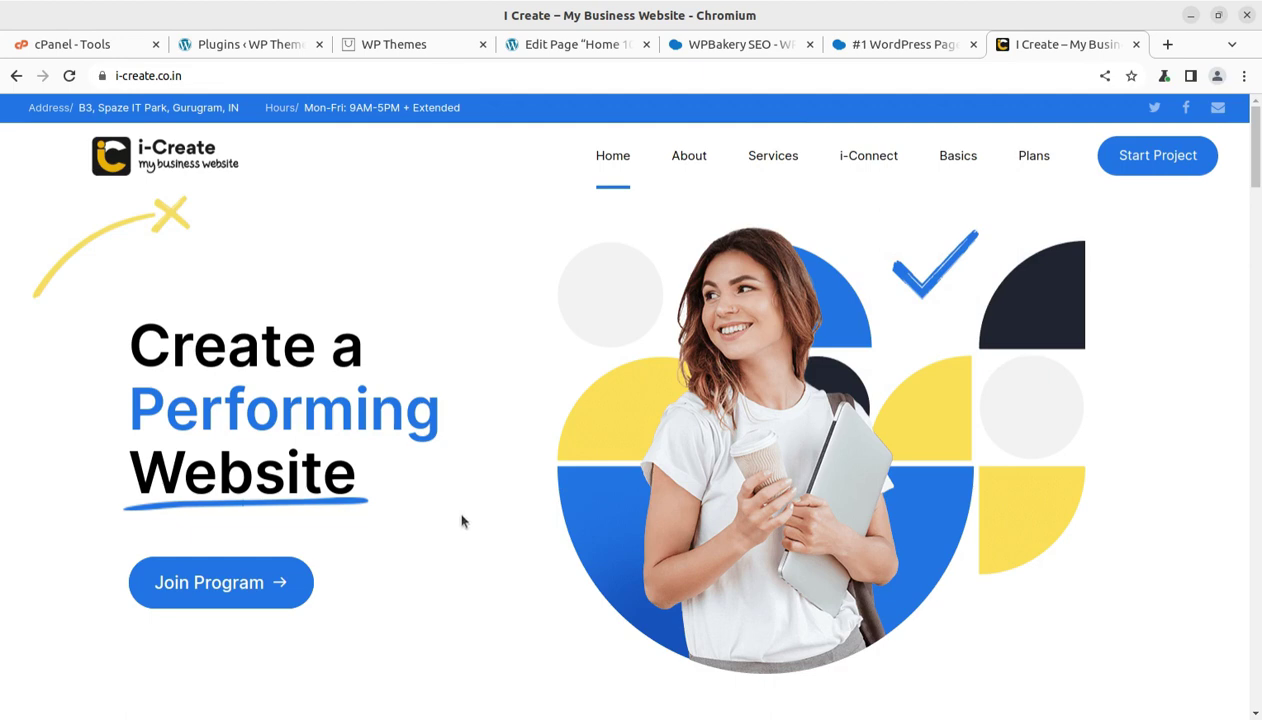
Scroll down through the i-Create home page and back up, then return to the WPBakery SEO tab.
{"action": "scroll", "coordinate": [713, 437], "scroll_direction": "down", "scroll_amount": 5}
{"action": "scroll", "coordinate": [700, 430], "scroll_direction": "down", "scroll_amount": 3}
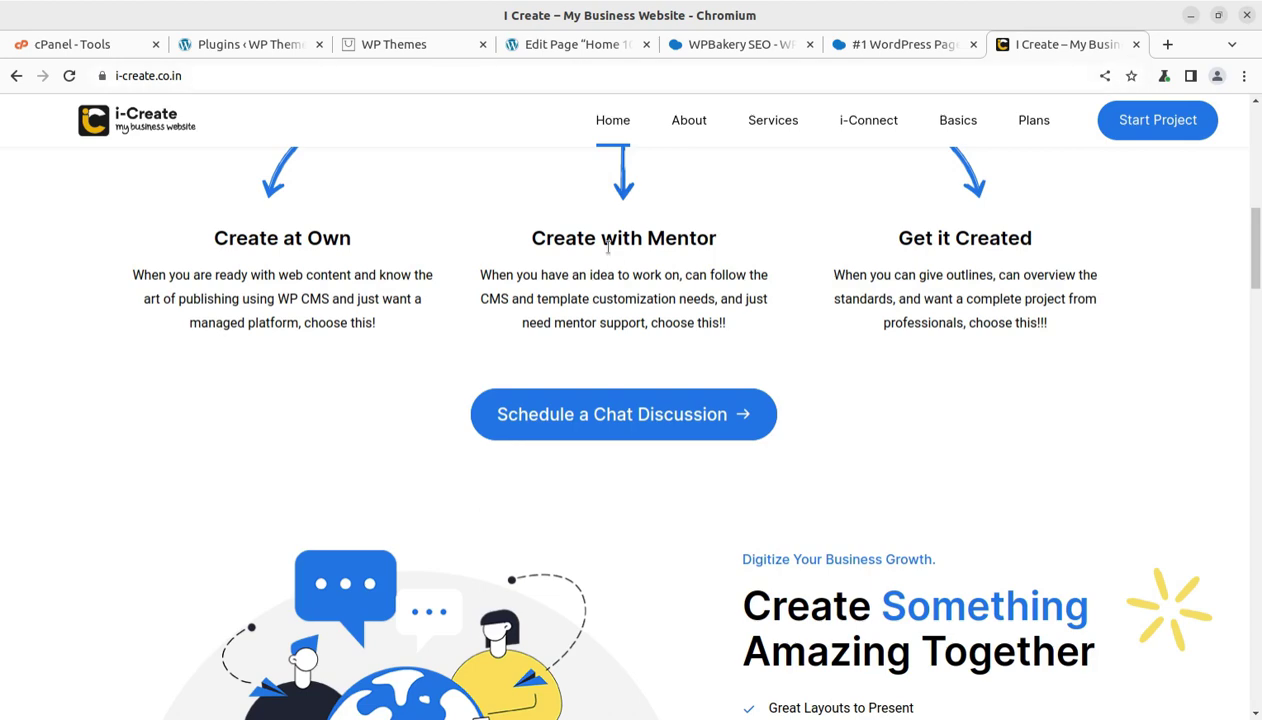
{"action": "scroll", "coordinate": [609, 252], "scroll_direction": "up", "scroll_amount": 4}
{"action": "scroll", "coordinate": [630, 235], "scroll_direction": "up", "scroll_amount": 4}
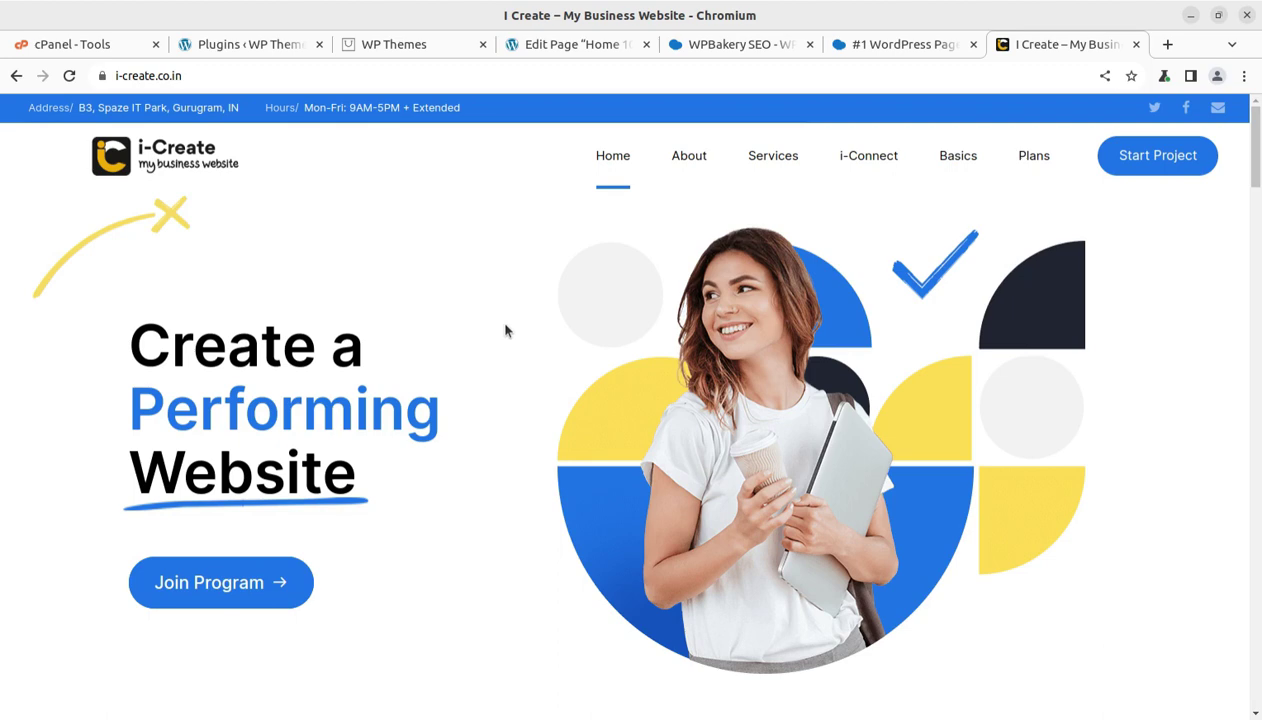
{"action": "mouse_move", "coordinate": [868, 169]}
{"action": "left_click", "coordinate": [714, 46]}
Return to the Home 10 editor and scroll down to Pages Options, which keep the Default layout style.
{"action": "left_click", "coordinate": [570, 45]}
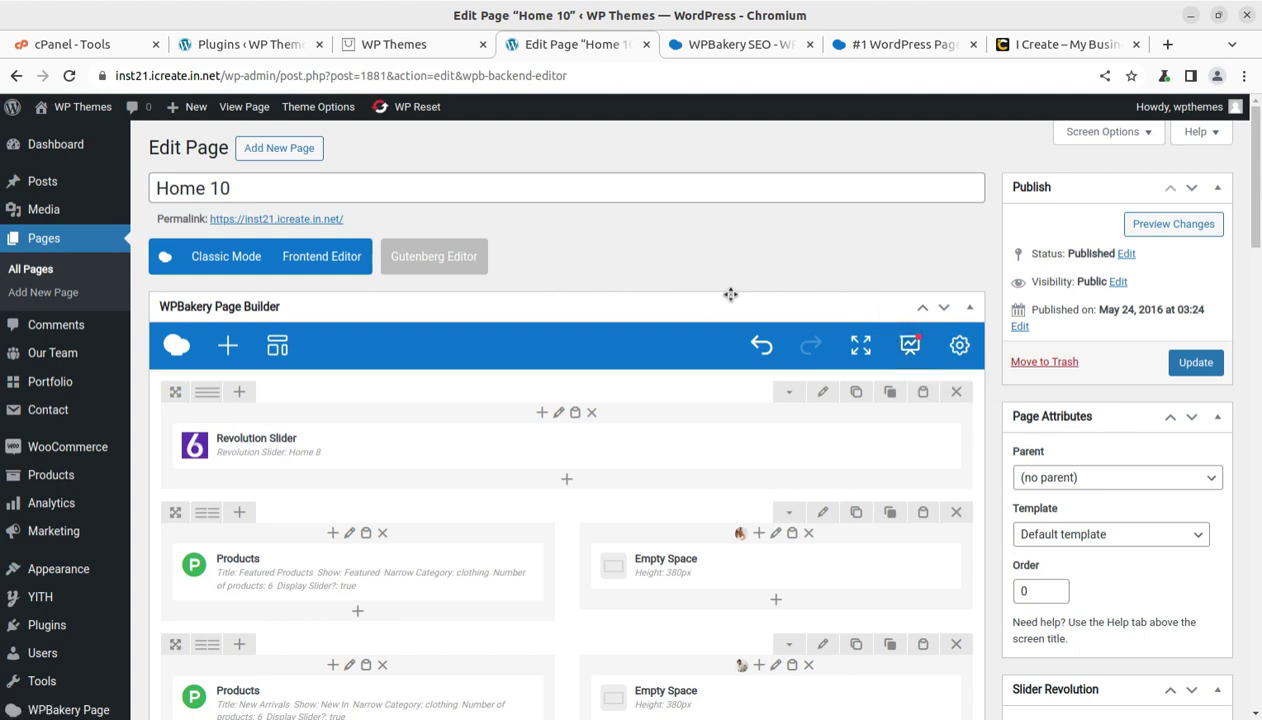
{"action": "scroll", "coordinate": [885, 325], "scroll_direction": "down", "scroll_amount": 10}
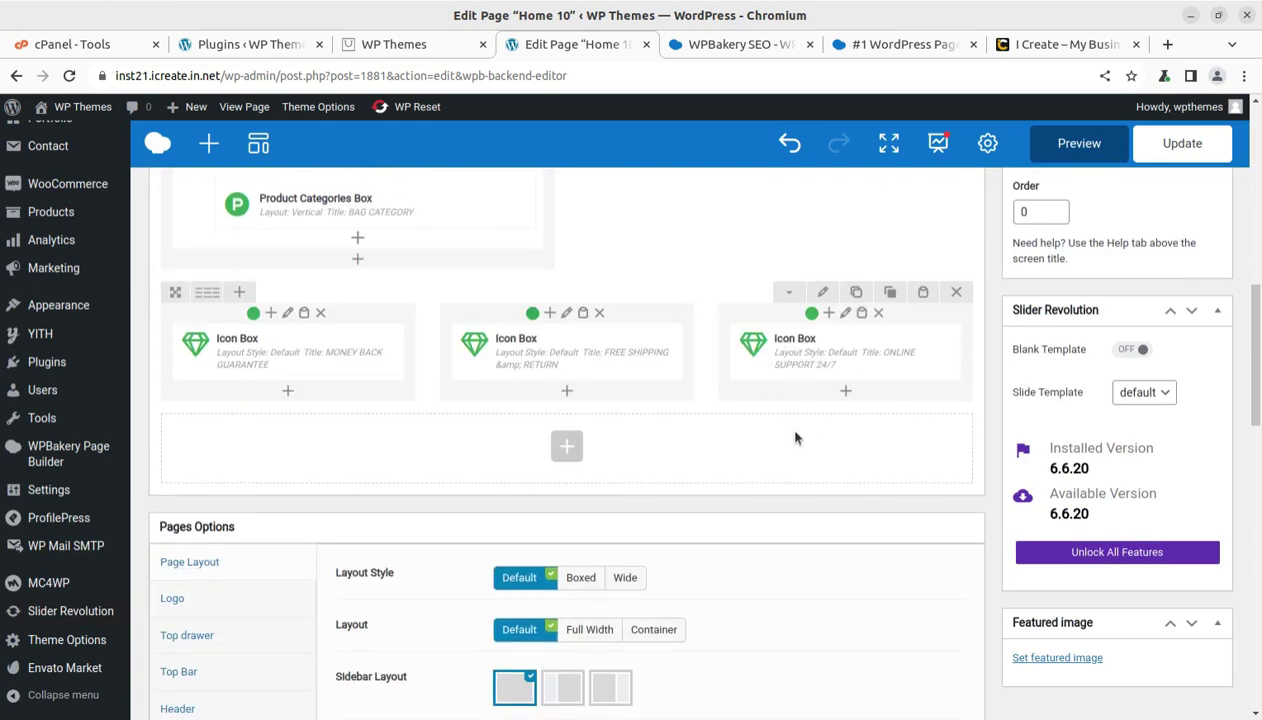
{"action": "scroll", "coordinate": [795, 437], "scroll_direction": "down", "scroll_amount": 6}
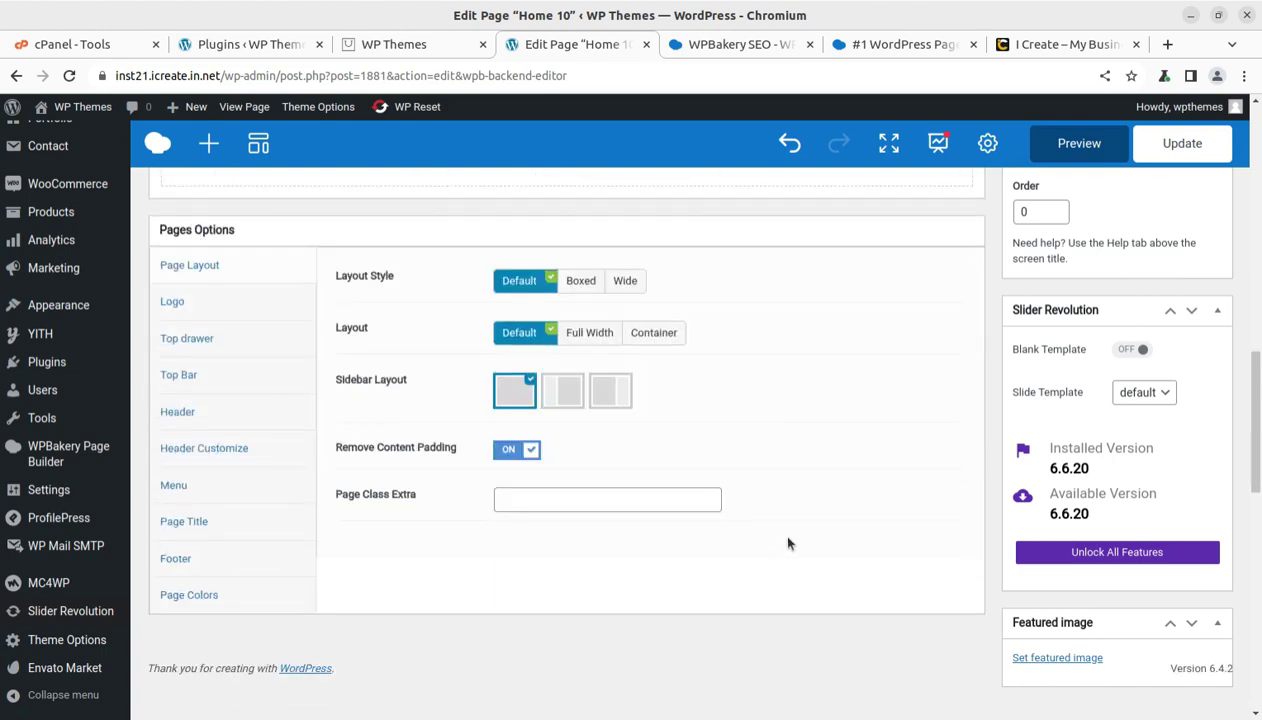
{"action": "scroll", "coordinate": [505, 594], "scroll_direction": "up", "scroll_amount": 6}
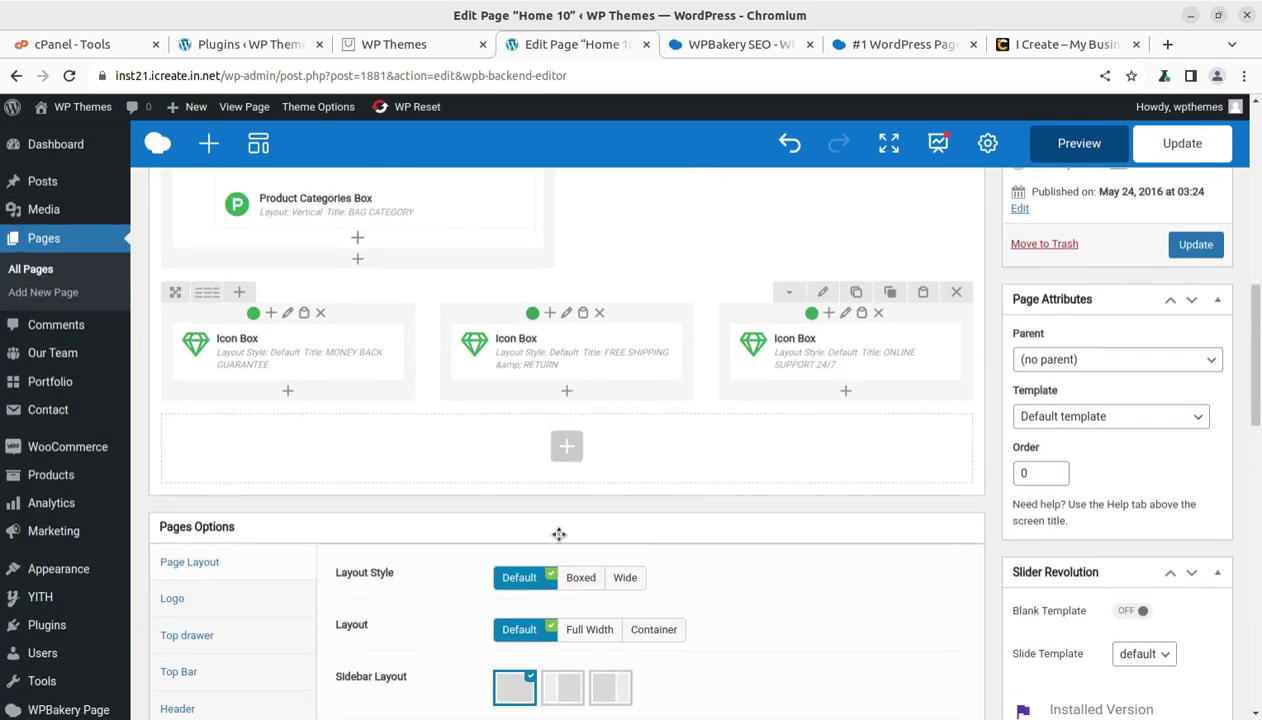
From the Dashboard, open the live Orson site in a new tab and view its front page.
{"action": "left_click", "coordinate": [66, 156]}
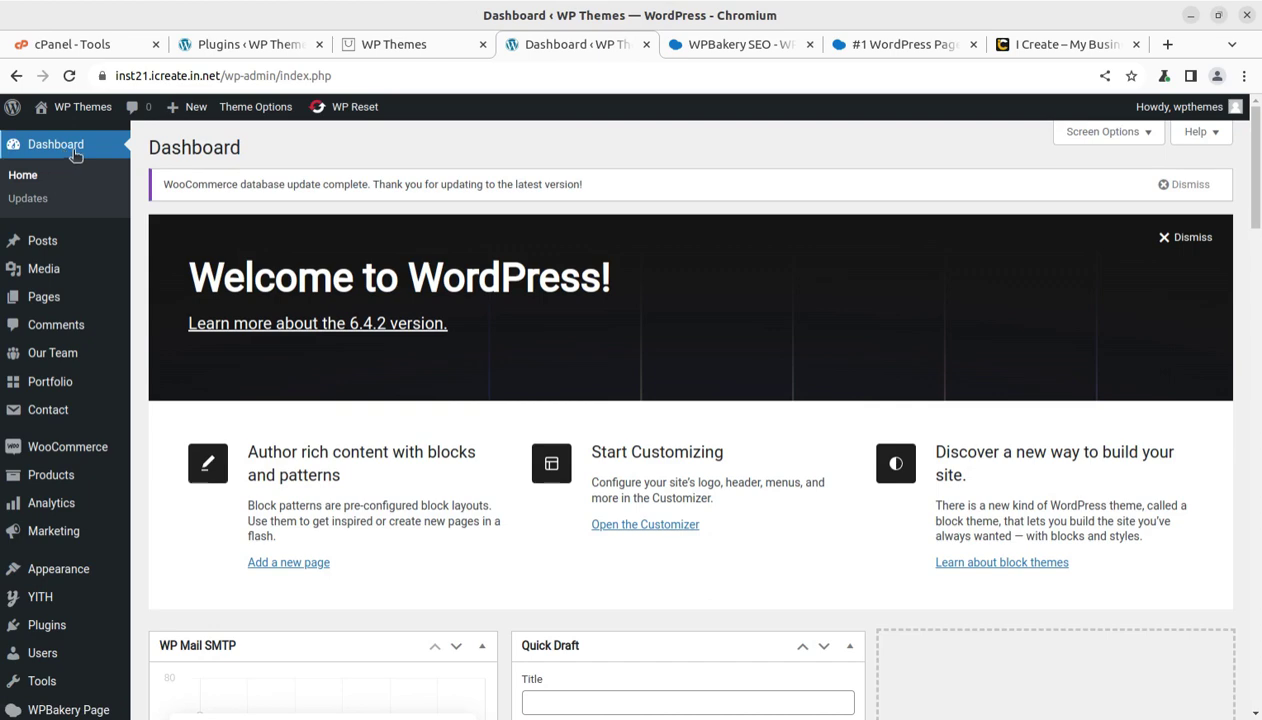
{"action": "mouse_move", "coordinate": [70, 107]}
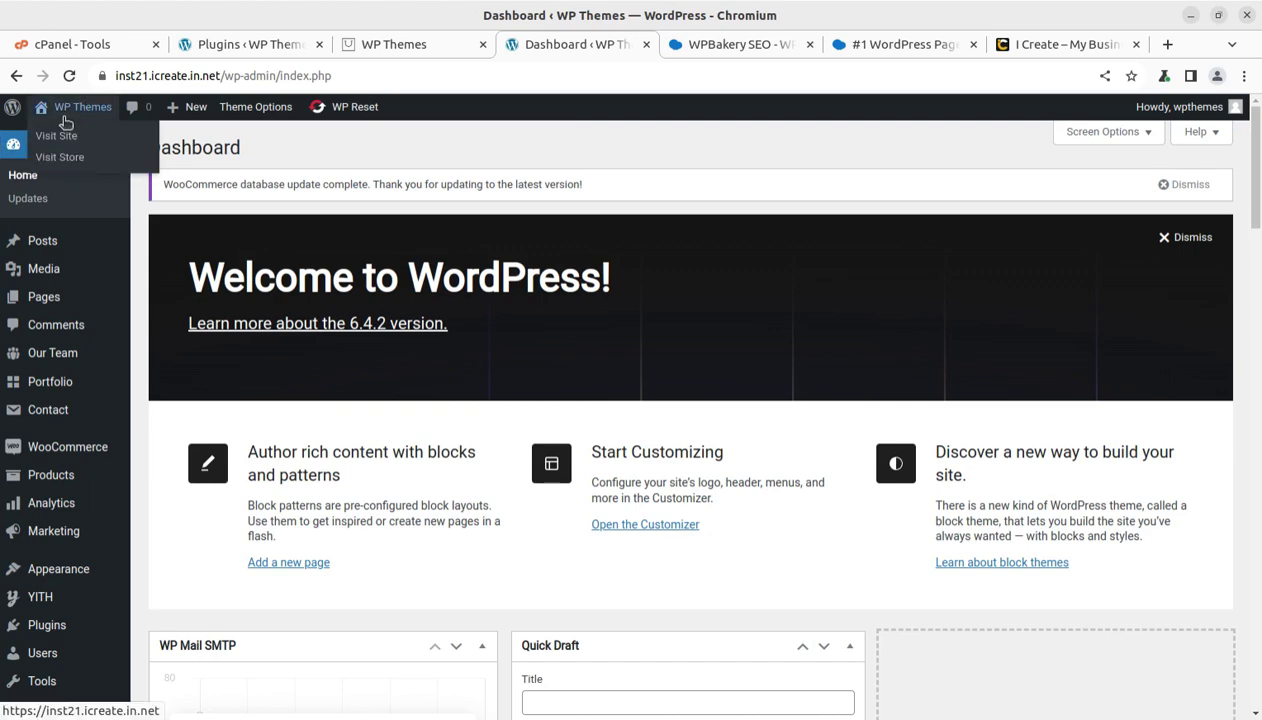
{"action": "middle_click", "coordinate": [62, 143]}
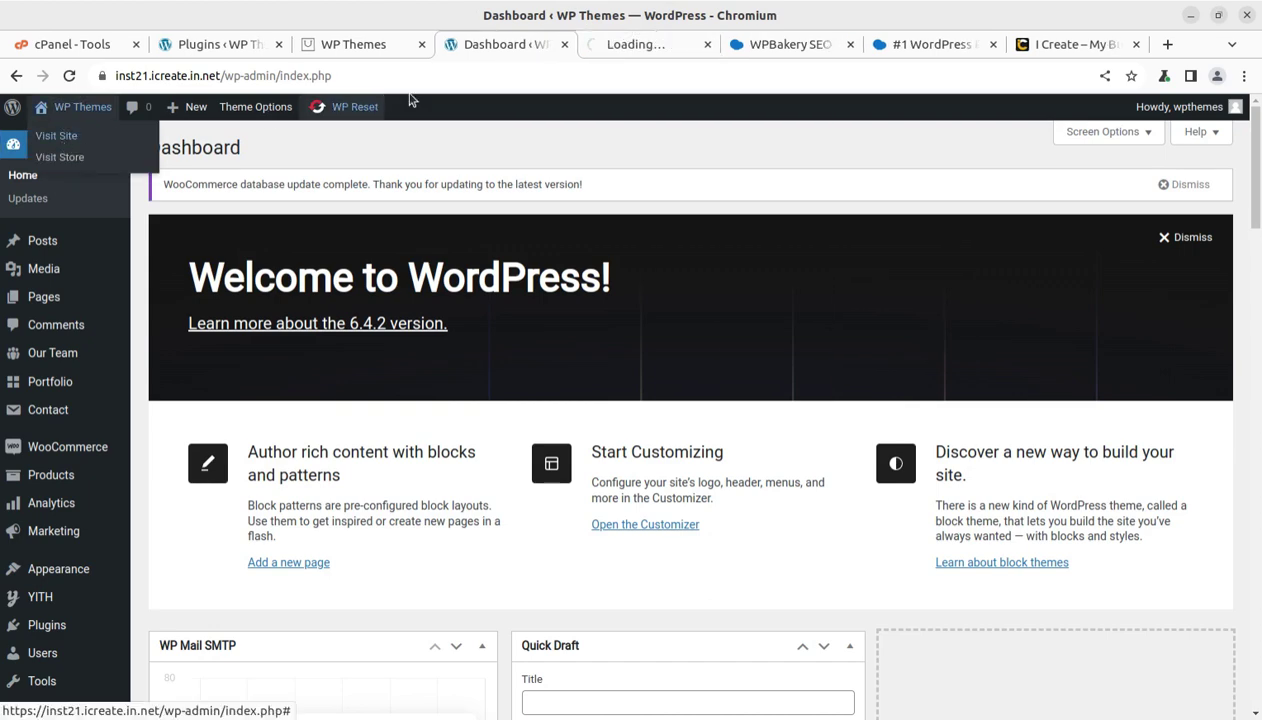
{"action": "left_click", "coordinate": [620, 57]}
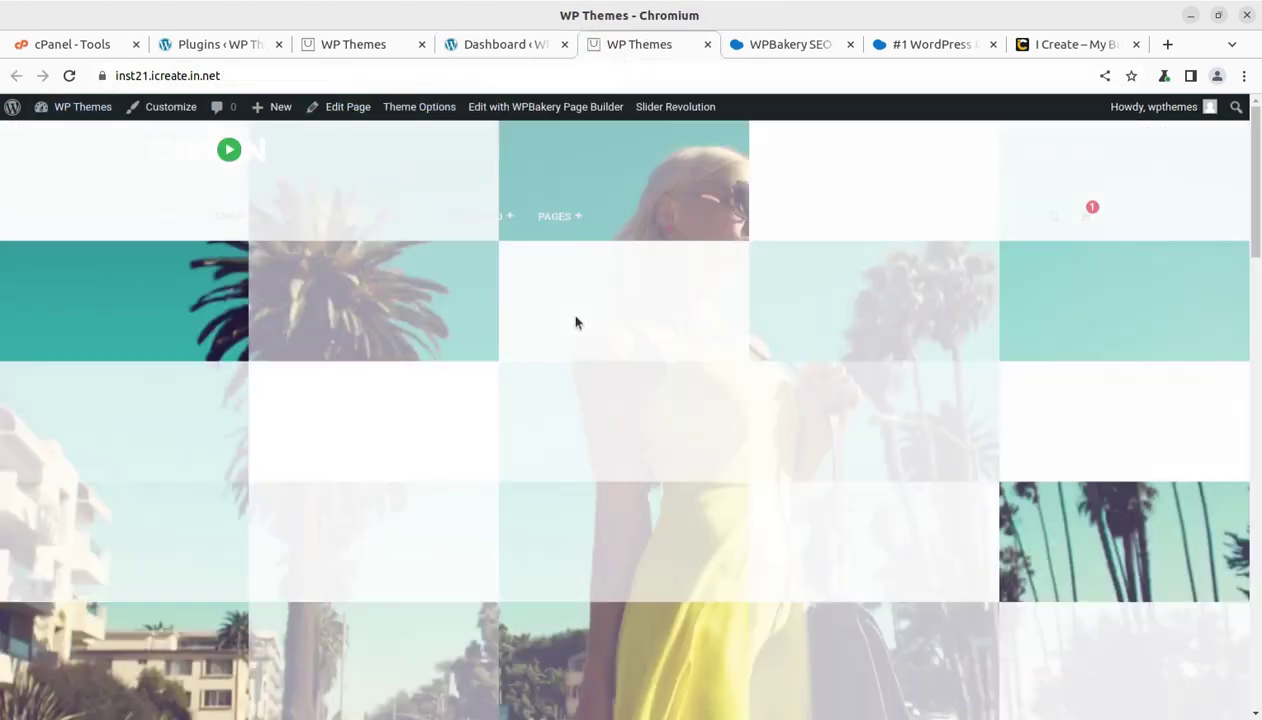